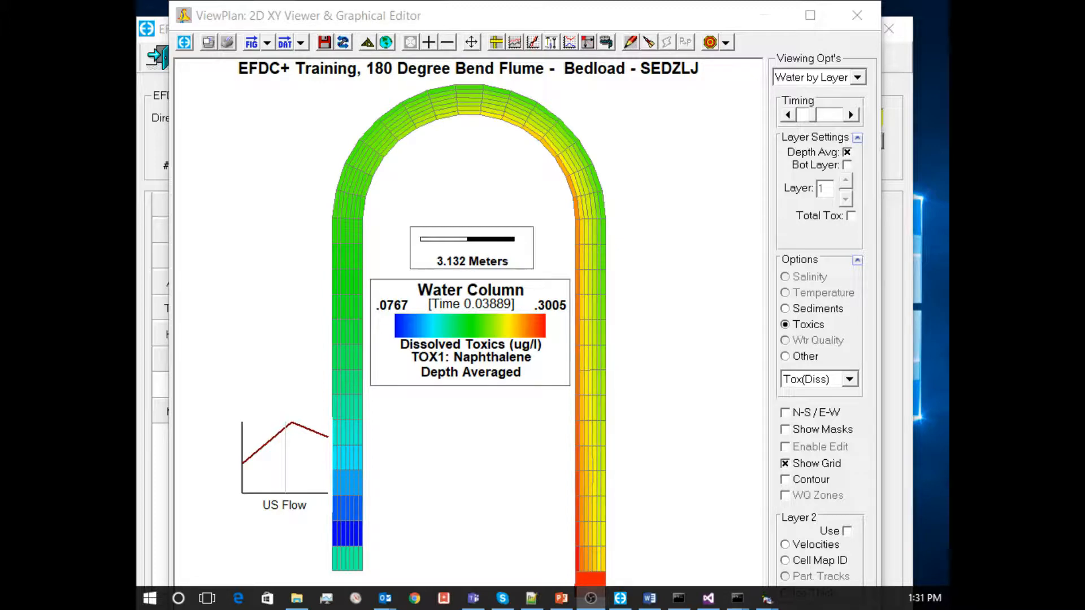
- Close the plan view and extract a 2D vertical slice along grid row J = 9
{"action": "left_click", "coordinate": [858, 15]}
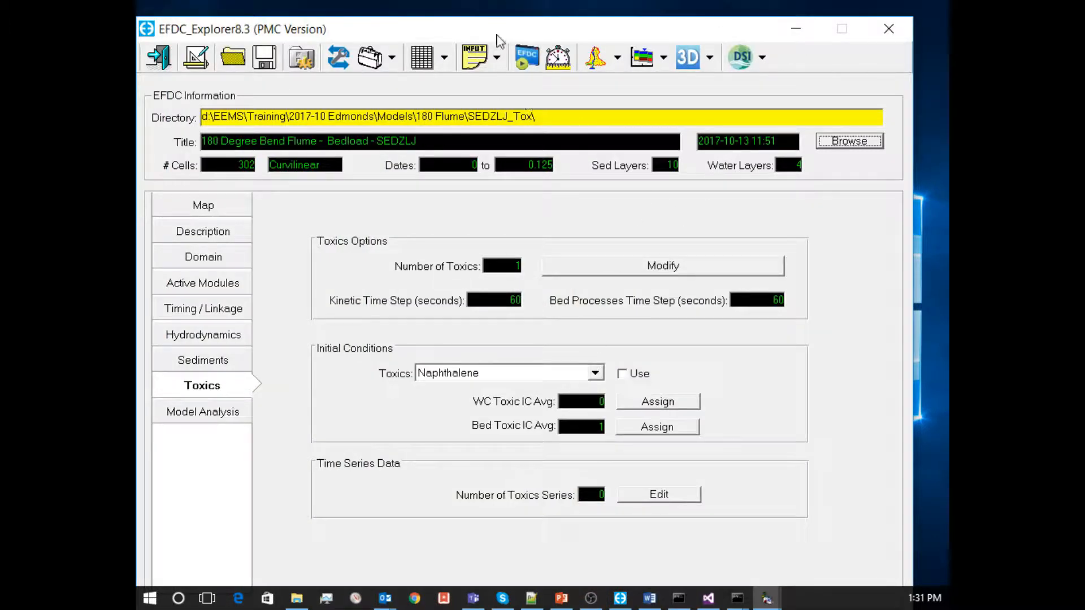
{"action": "left_click", "coordinate": [684, 62]}
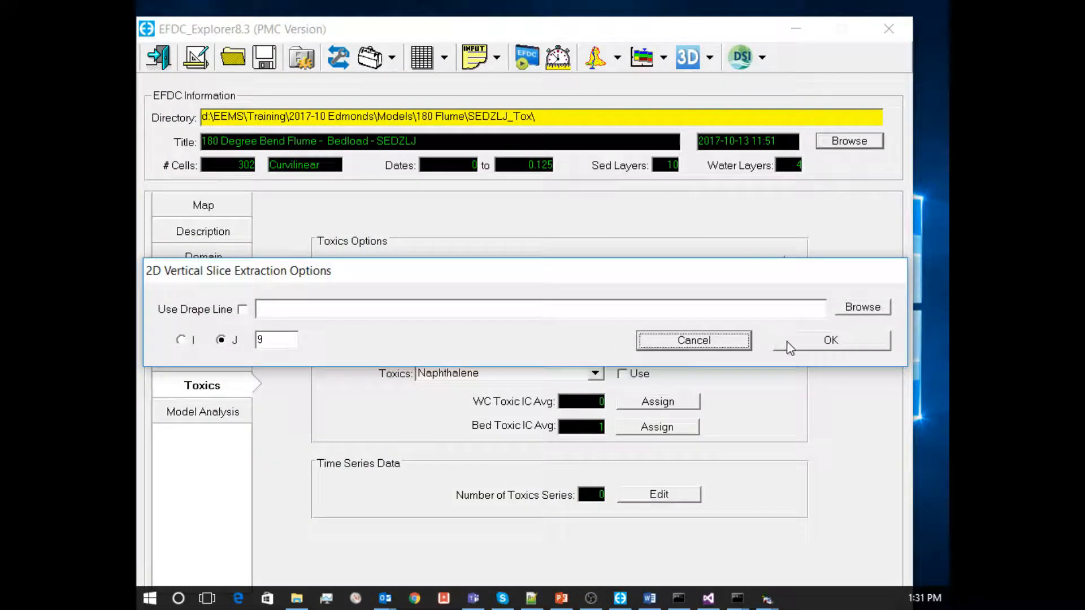
{"action": "left_click", "coordinate": [820, 340]}
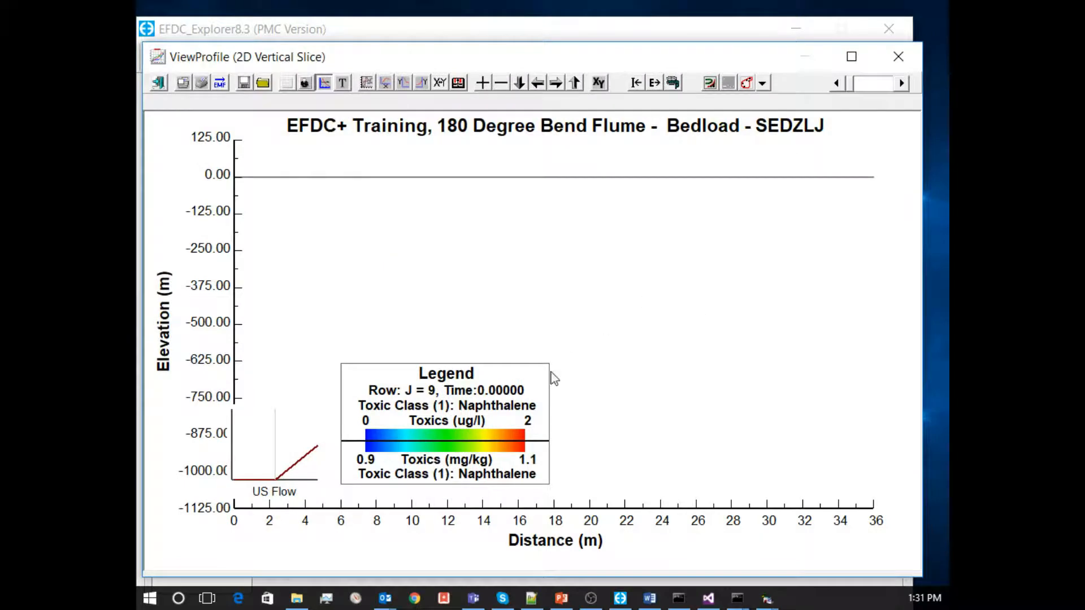
- Load the plot settings file Profile_2D_Training.dsg from the 180 Flume folder into the vertical slice plot
{"action": "left_click", "coordinate": [262, 82]}
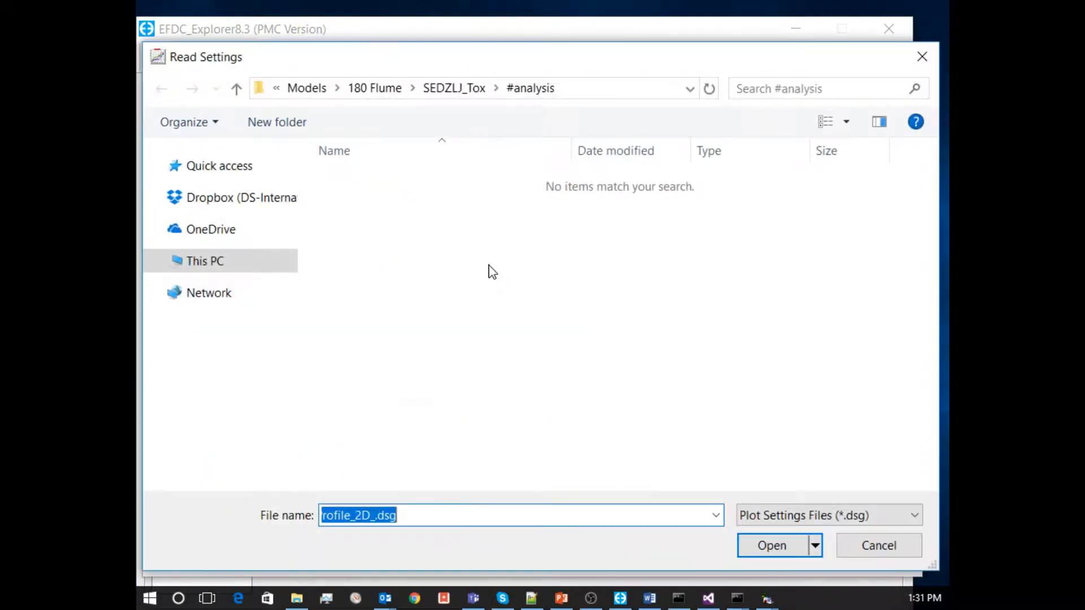
{"action": "left_click", "coordinate": [451, 95]}
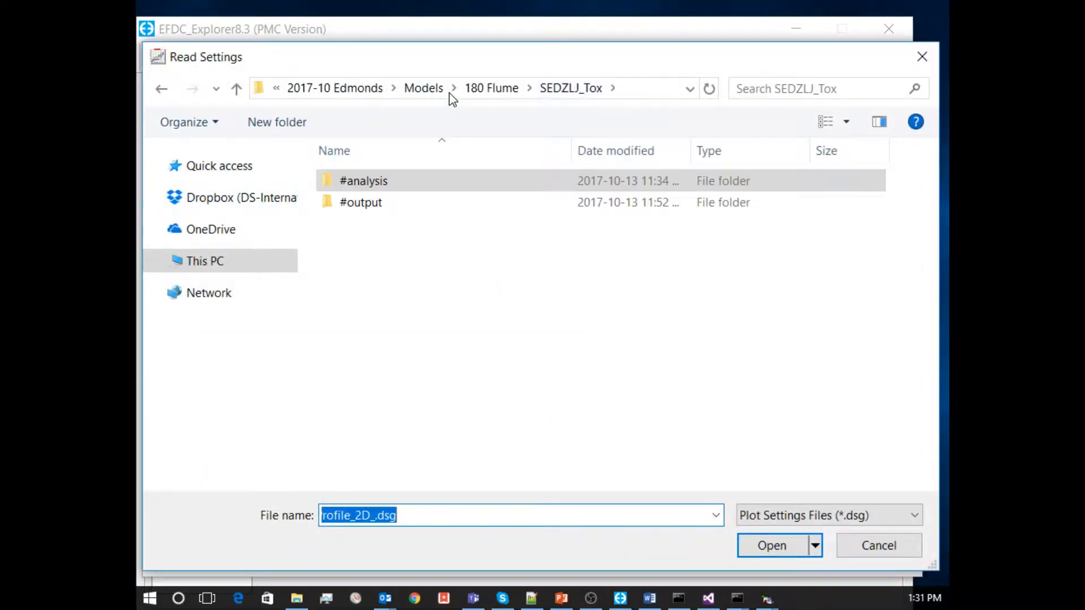
{"action": "left_click", "coordinate": [482, 95]}
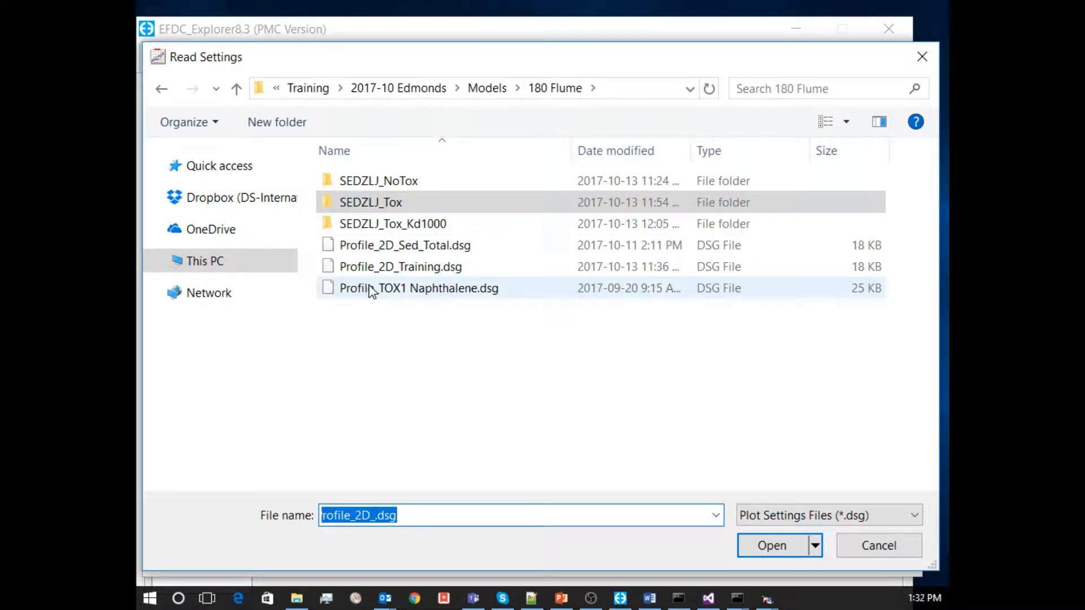
{"action": "double_click", "coordinate": [368, 266]}
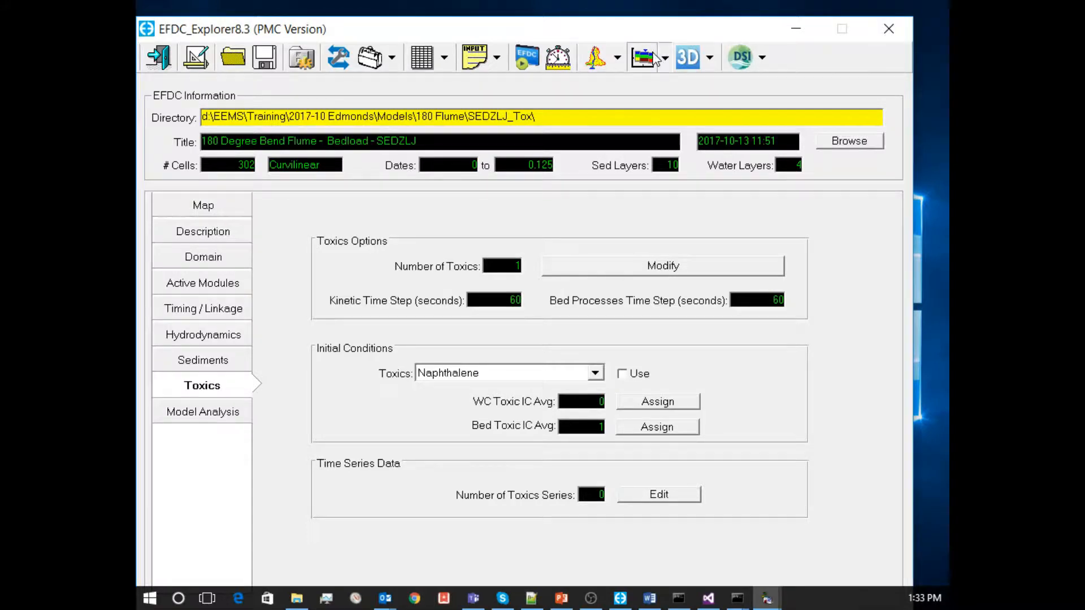
- Extract the J = 9 vertical slice again and move its legend up, clear of the US Flow inset
{"action": "left_click", "coordinate": [642, 57]}
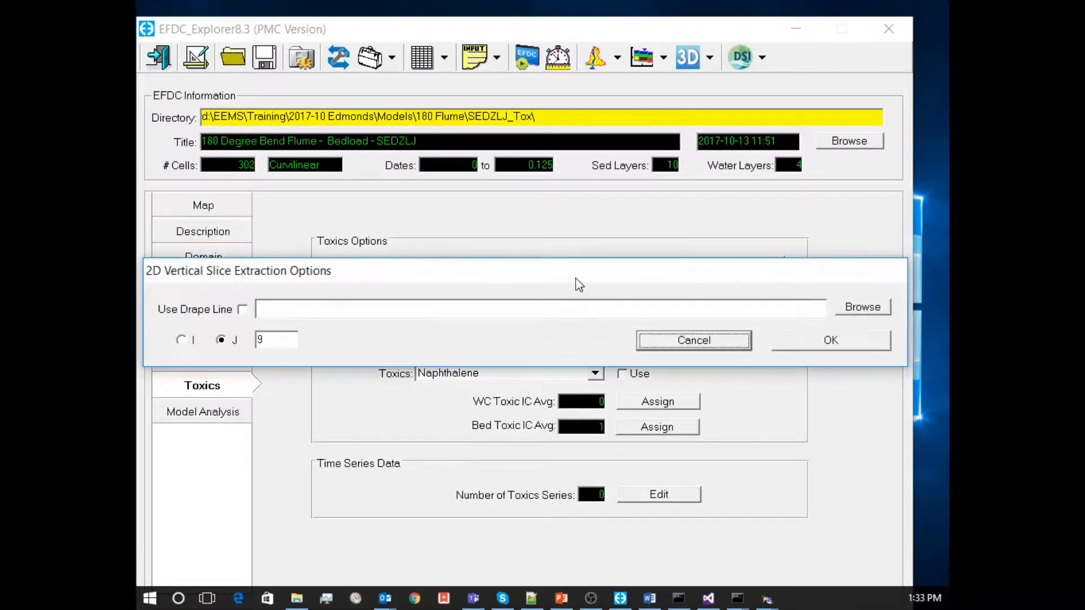
{"action": "left_click", "coordinate": [806, 342]}
{"action": "left_click_drag", "start_coordinate": [442, 438], "coordinate": [407, 361]}
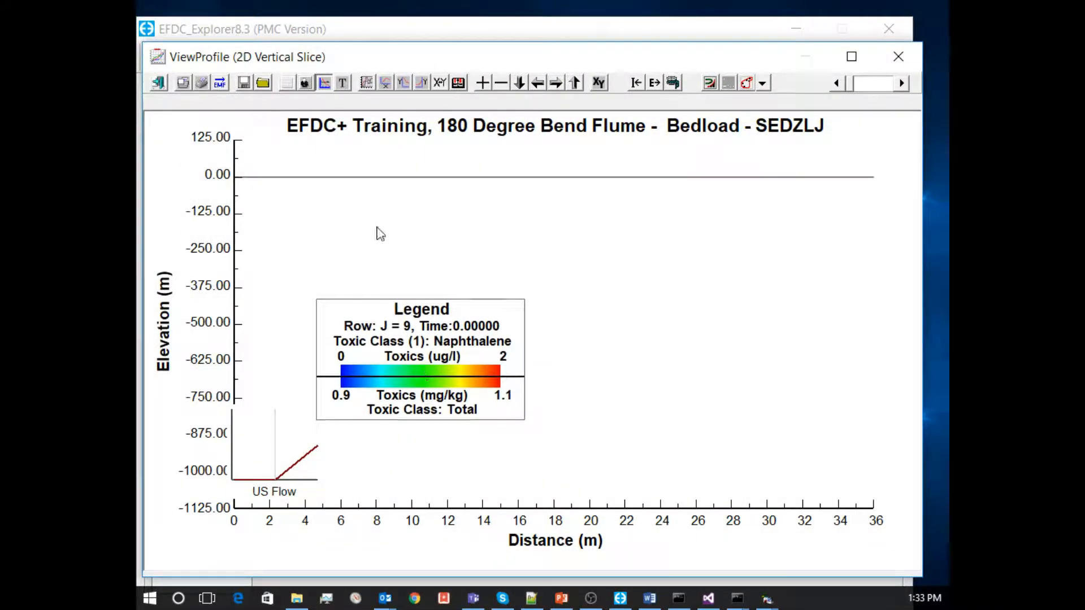
- Apply the saved plot settings Profile_2D_Training.dsg from the 180 Flume folder to the reopened vertical slice
{"action": "left_click", "coordinate": [263, 83]}
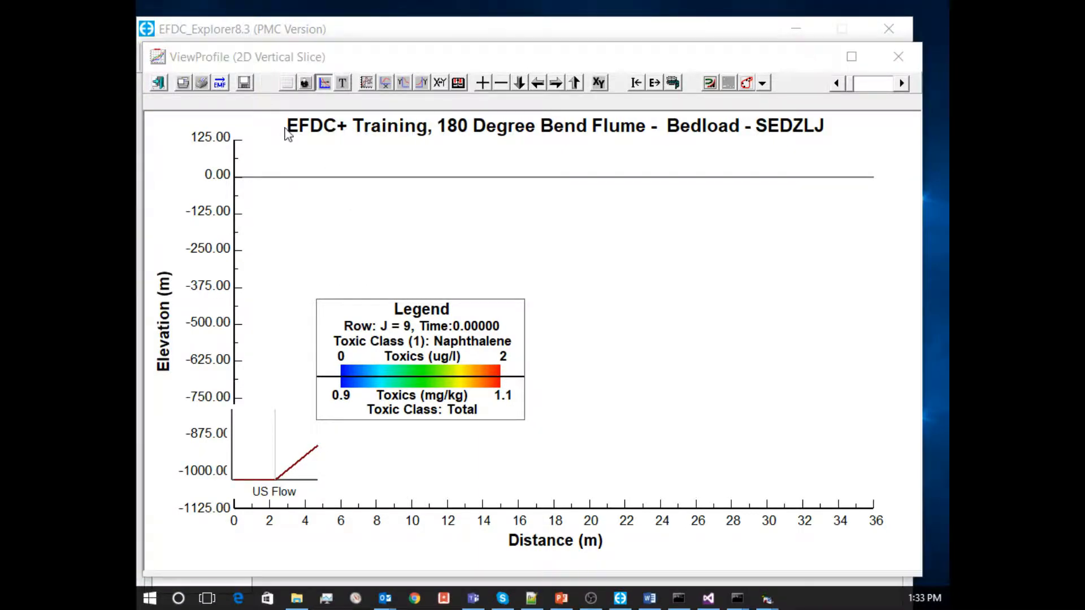
{"action": "left_click", "coordinate": [388, 88]}
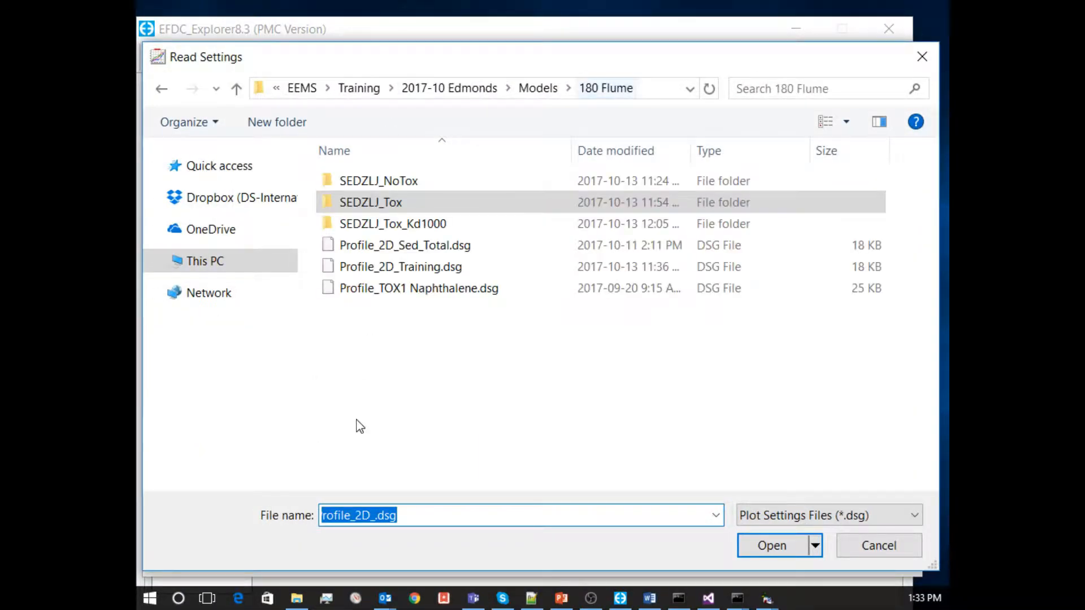
{"action": "left_click", "coordinate": [381, 270]}
{"action": "left_click", "coordinate": [384, 270]}
{"action": "left_click", "coordinate": [331, 270]}
{"action": "double_click", "coordinate": [330, 270]}
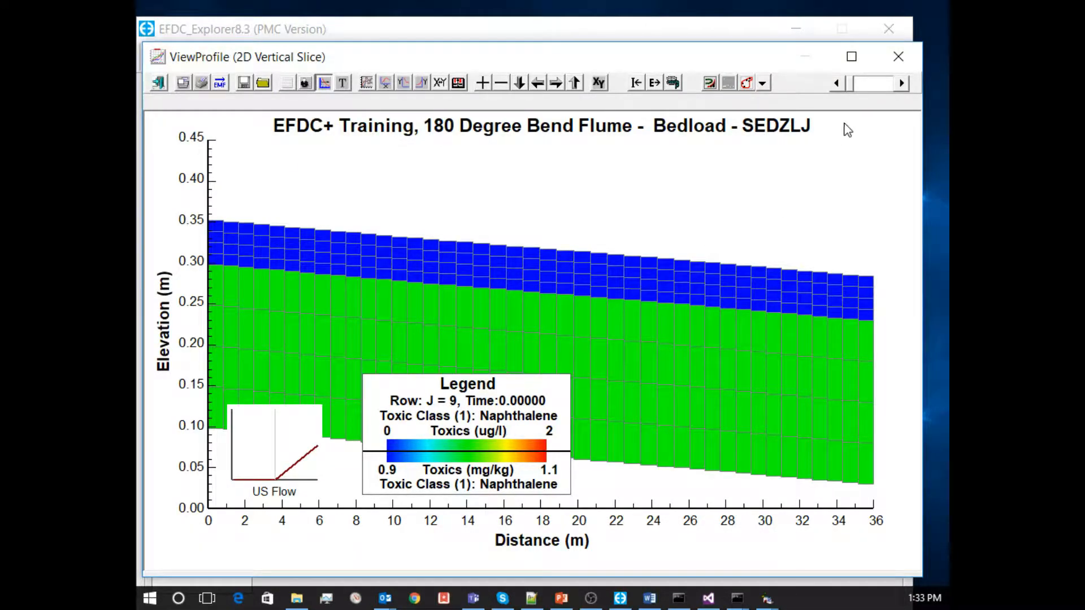
- Advance the vertical slice to time 0.125 and compare the toxics profiles of grid rows J = 9 and J = 8
{"action": "left_click_drag", "start_coordinate": [852, 83], "coordinate": [898, 92]}
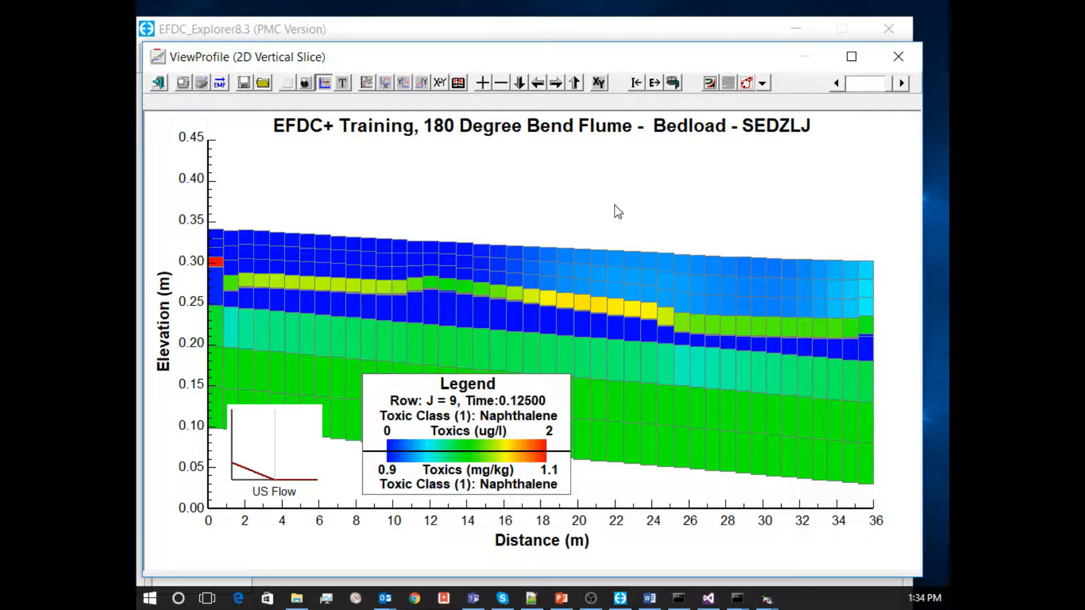
{"action": "key", "text": "Page_Down"}
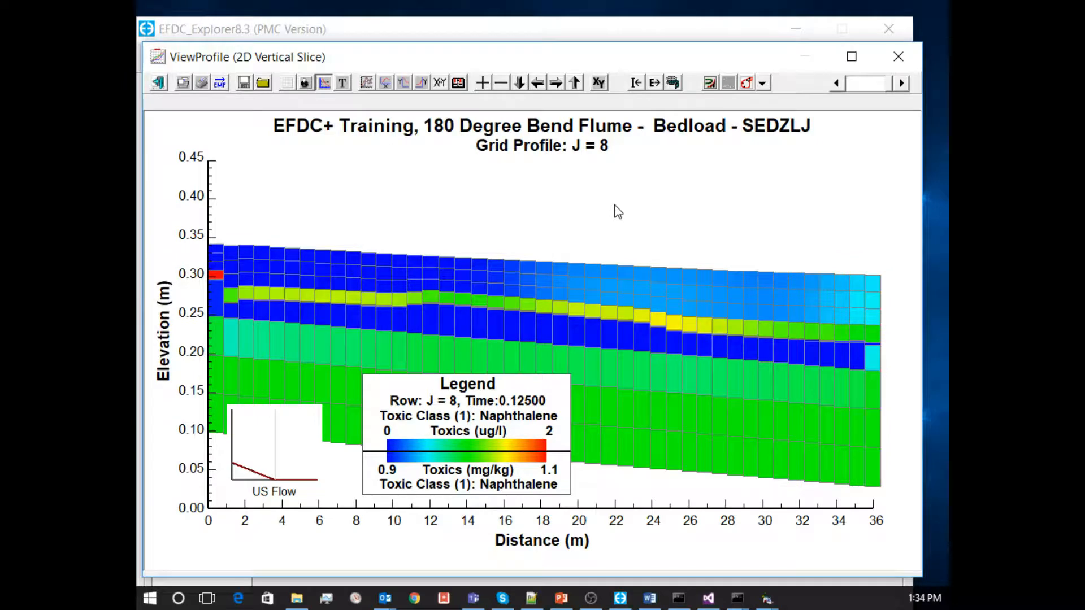
{"action": "key", "text": "Page_Up"}
{"action": "key", "text": "Page_Down"}
{"action": "key", "text": "Page_Up"}
{"action": "key", "text": "Page_Up"}
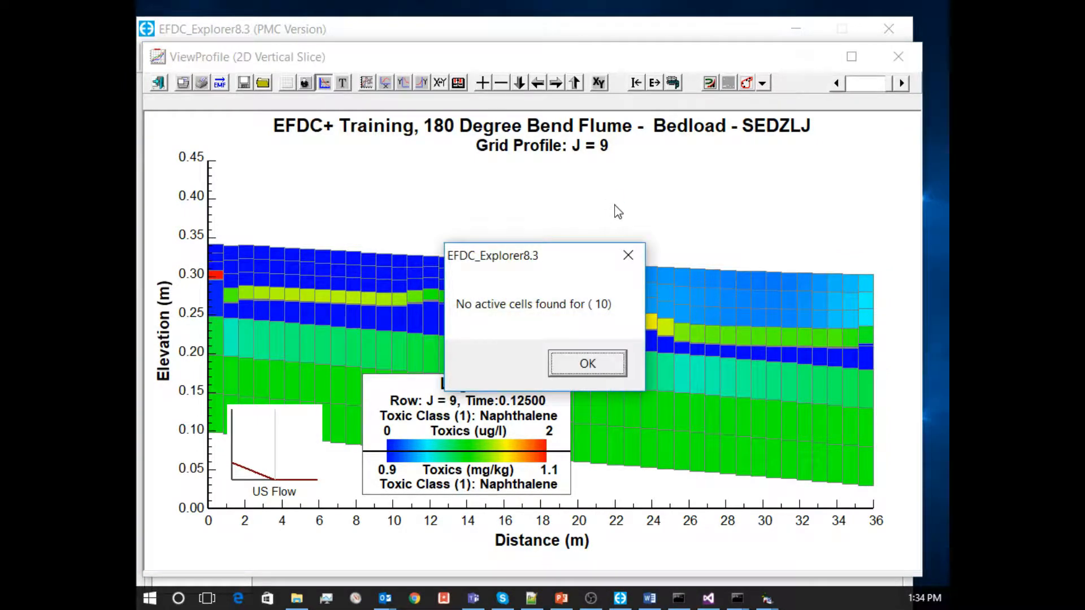
{"action": "key", "text": "Return"}
{"action": "key", "text": "Page_Down"}
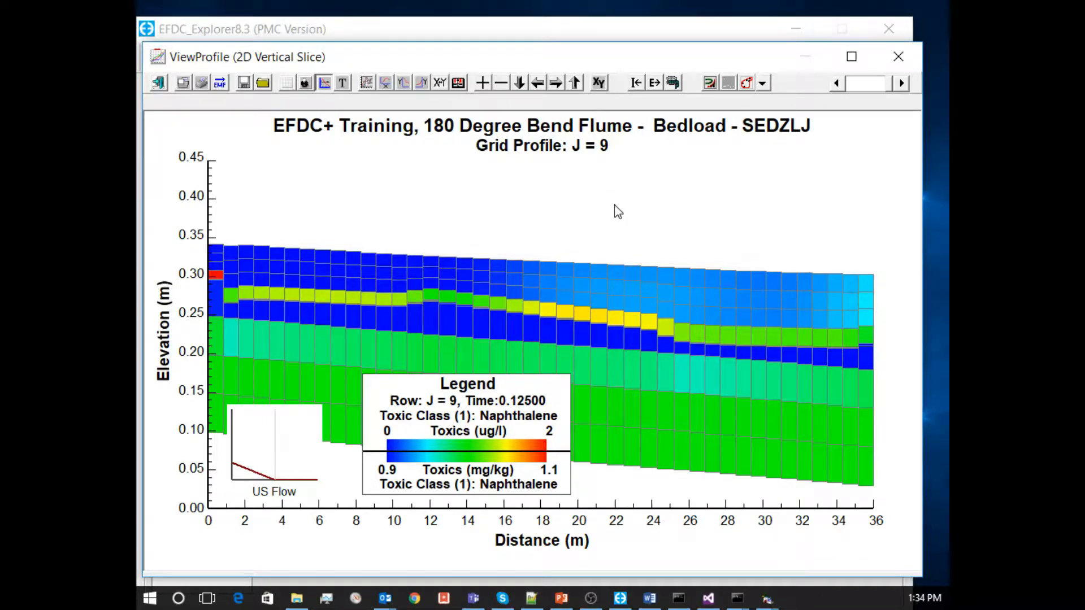
- Examine the Naphthalene distribution row by row from J = 9 down to J = 3
{"action": "key", "text": "Page_Down"}
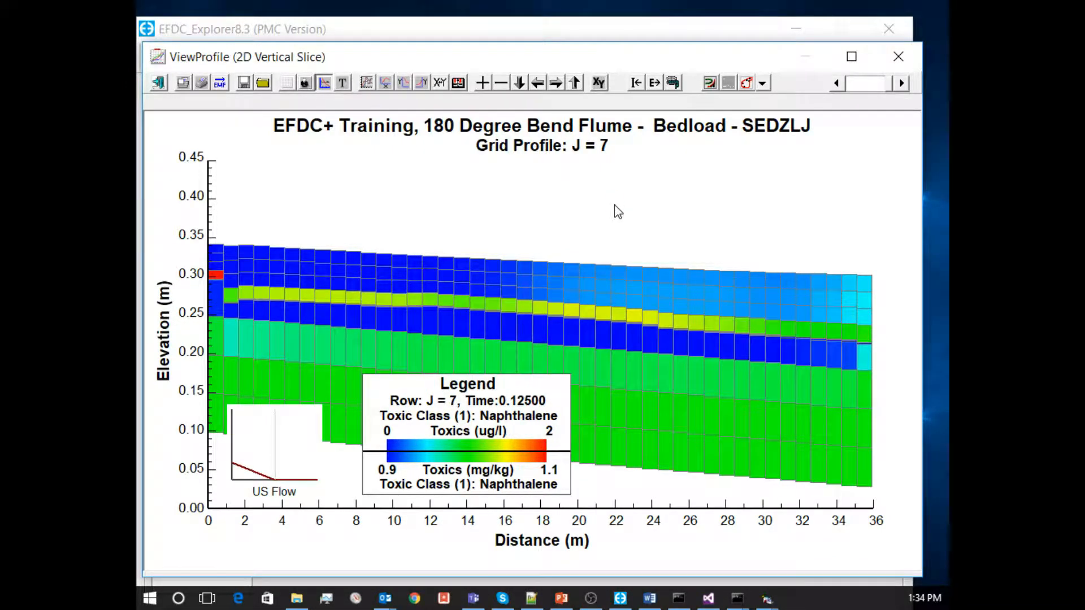
{"action": "key", "text": "Page_Down"}
{"action": "key", "text": "Page_Down"}
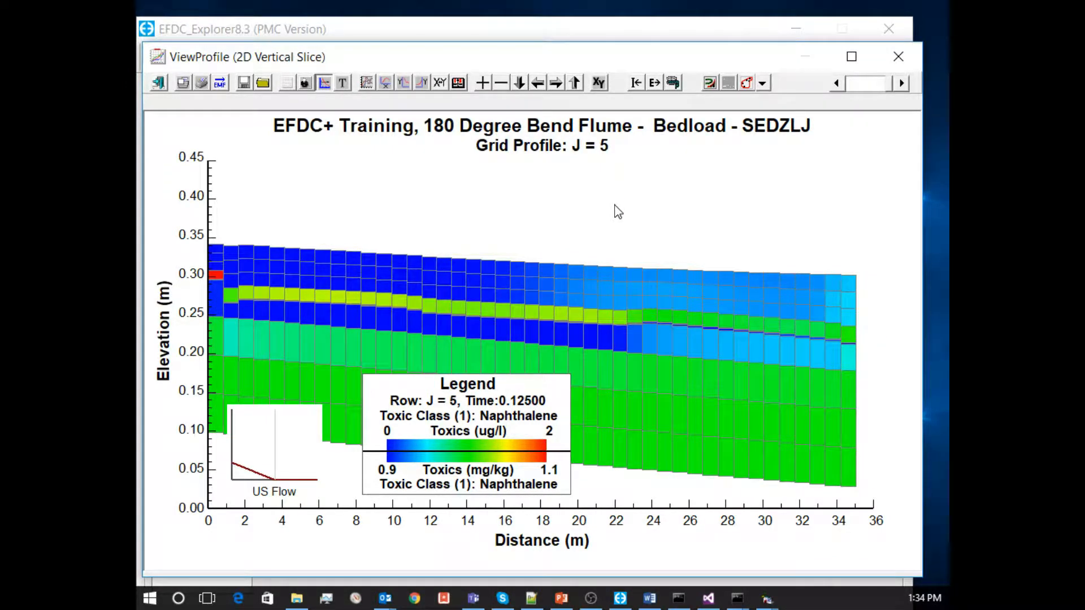
{"action": "key", "text": "Page_Down"}
{"action": "key", "text": "Page_Down"}
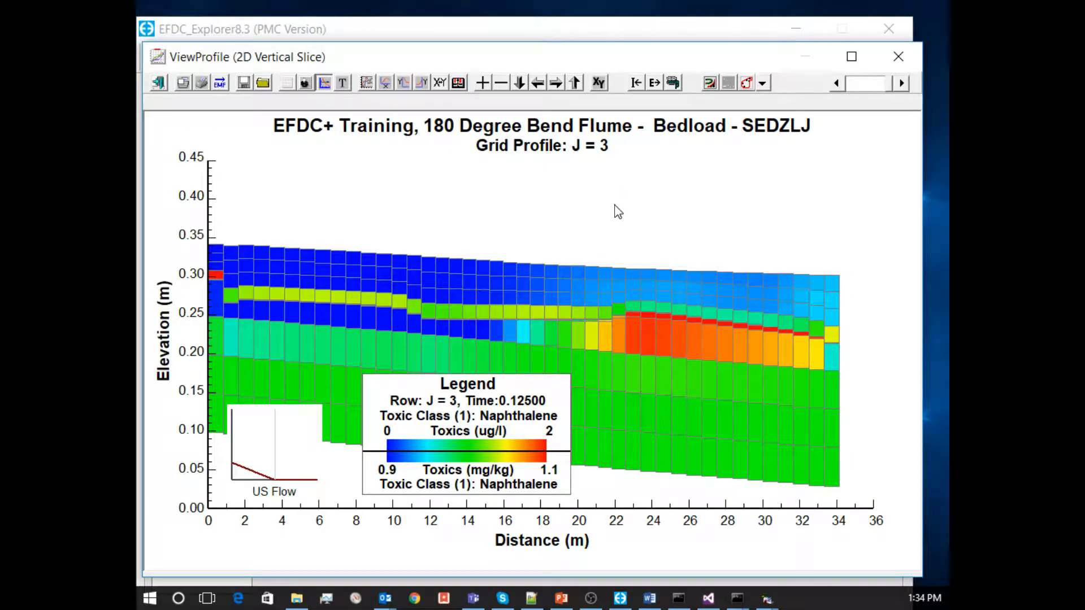
{"action": "key", "text": "Page_Down"}
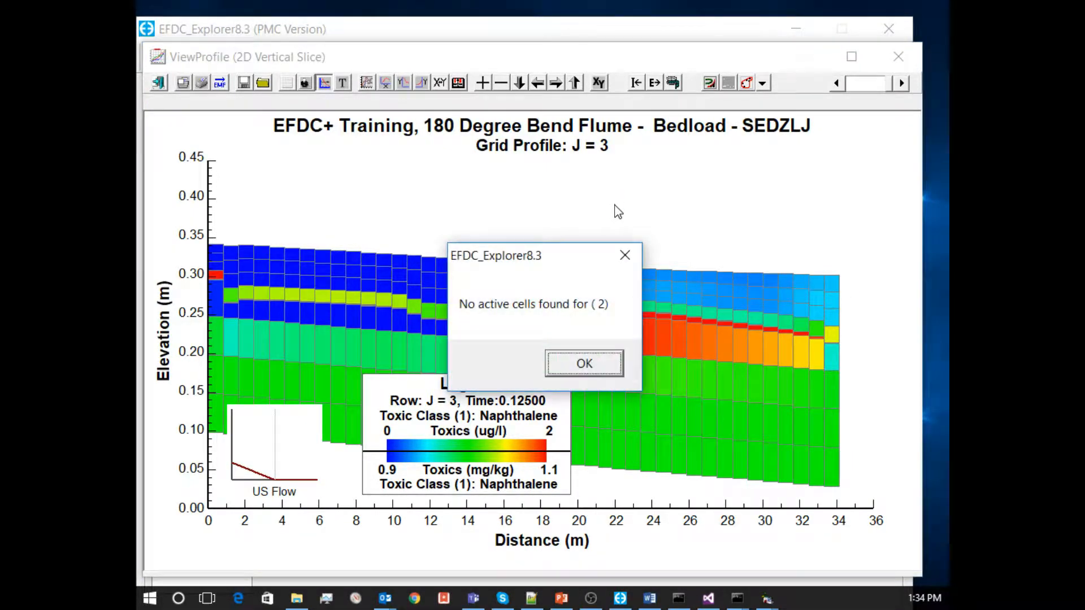
{"action": "key", "text": "Return"}
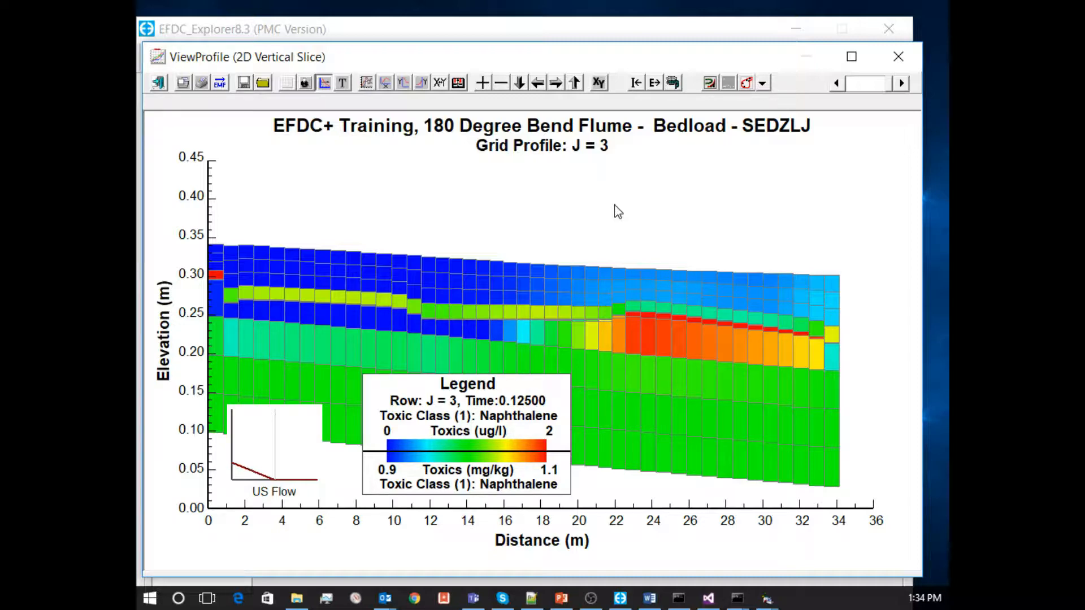
- Review the vertical slices back up from J = 3 to J = 8, and close the profile plot
{"action": "key", "text": "Up"}
{"action": "key", "text": "Up"}
{"action": "key", "text": "Up"}
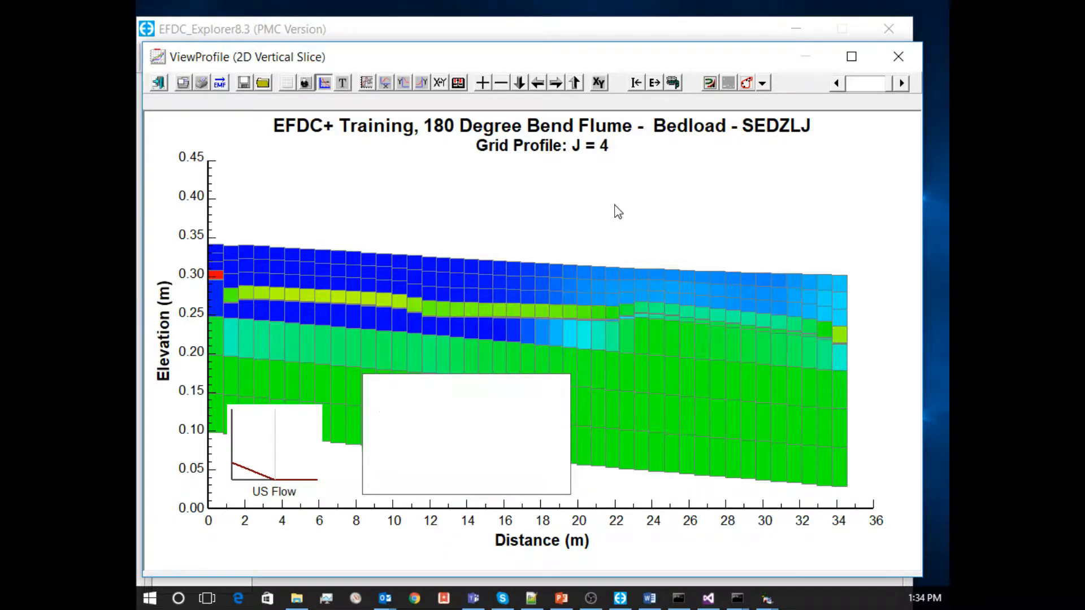
{"action": "key", "text": "Up"}
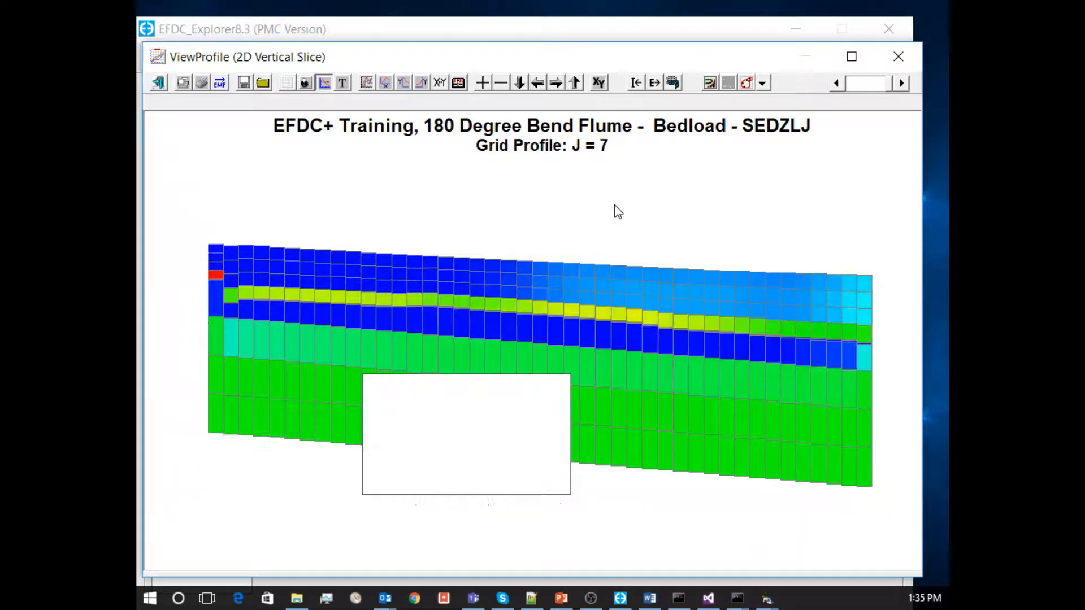
{"action": "key", "text": "Up"}
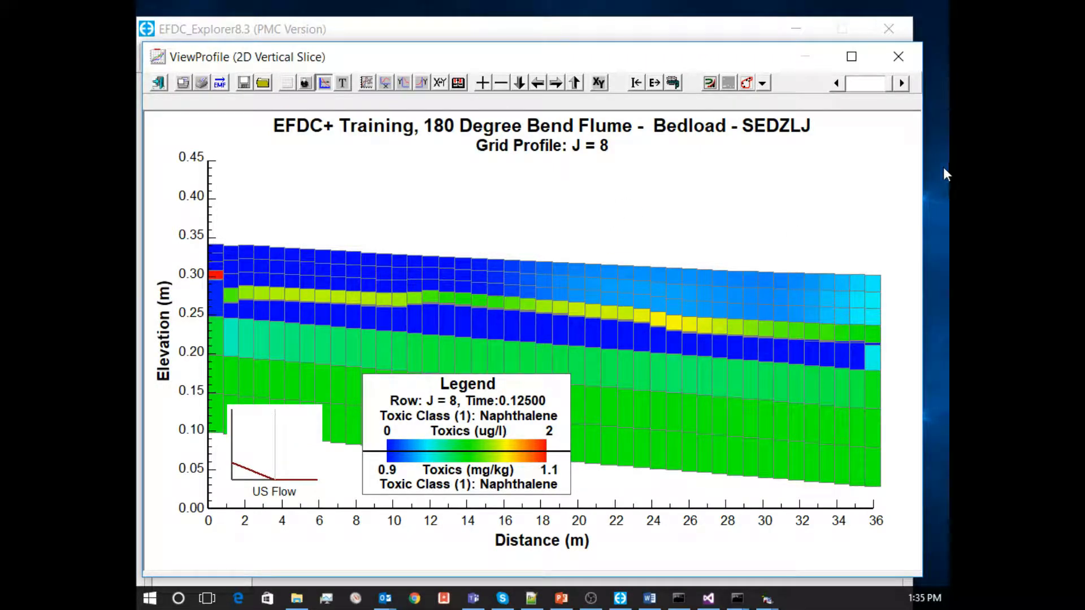
{"action": "left_click", "coordinate": [899, 56]}
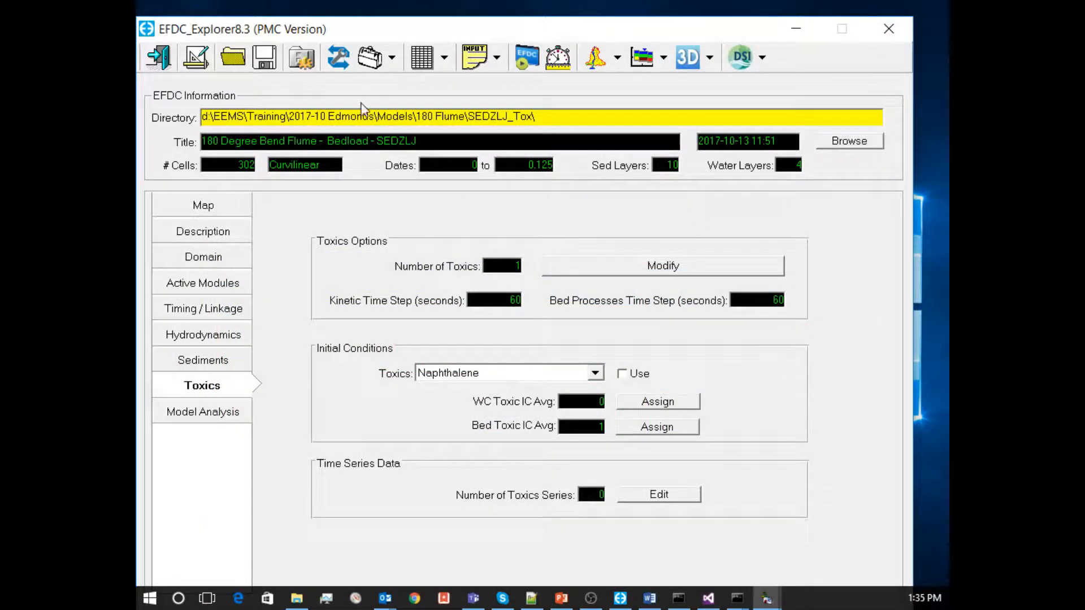
- Open the project SEDZLJ_Tox_Kd1000 from the 180 Flume folder in place of the loaded one
{"action": "left_click", "coordinate": [233, 56]}
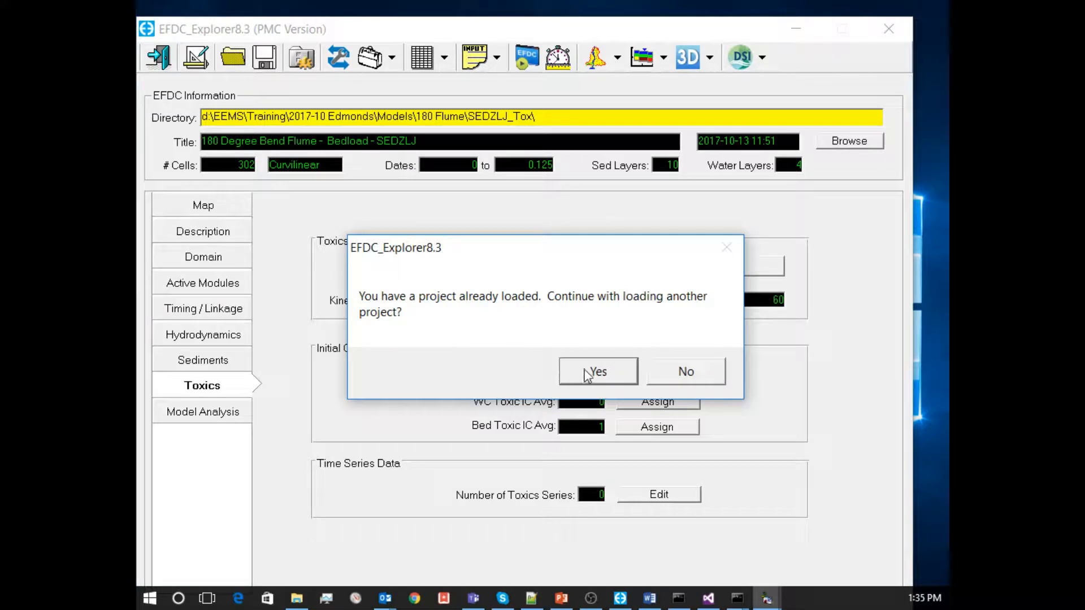
{"action": "left_click", "coordinate": [595, 372]}
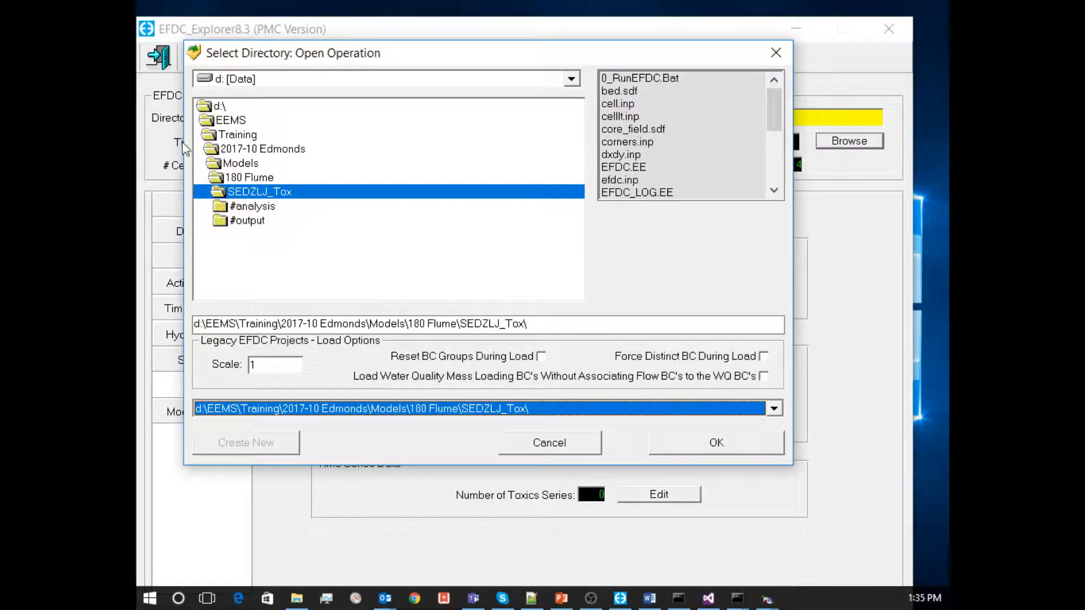
{"action": "double_click", "coordinate": [252, 177]}
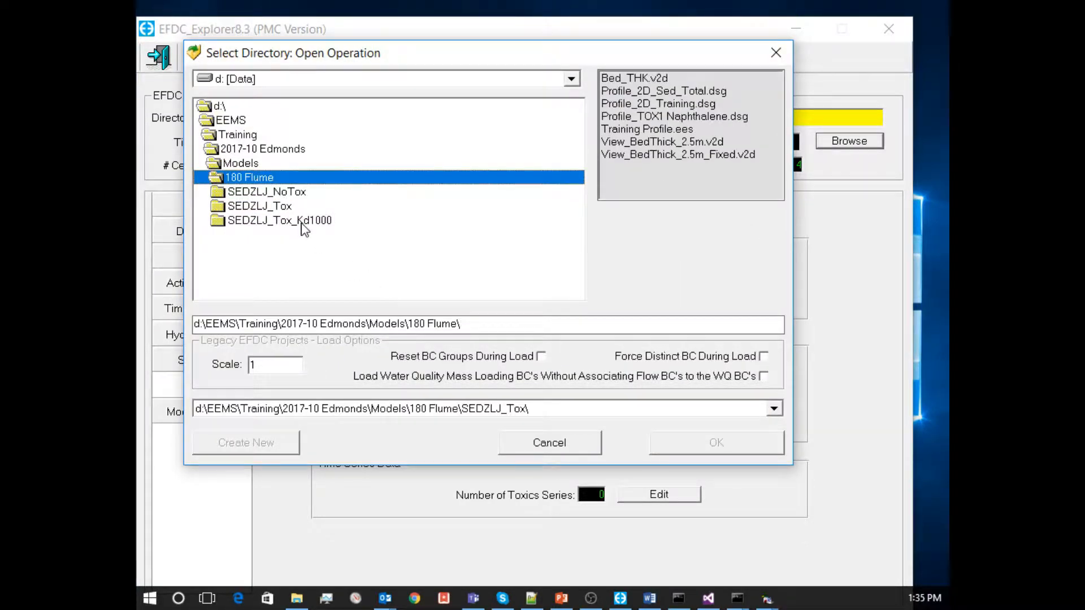
{"action": "double_click", "coordinate": [302, 222]}
{"action": "left_click", "coordinate": [729, 453]}
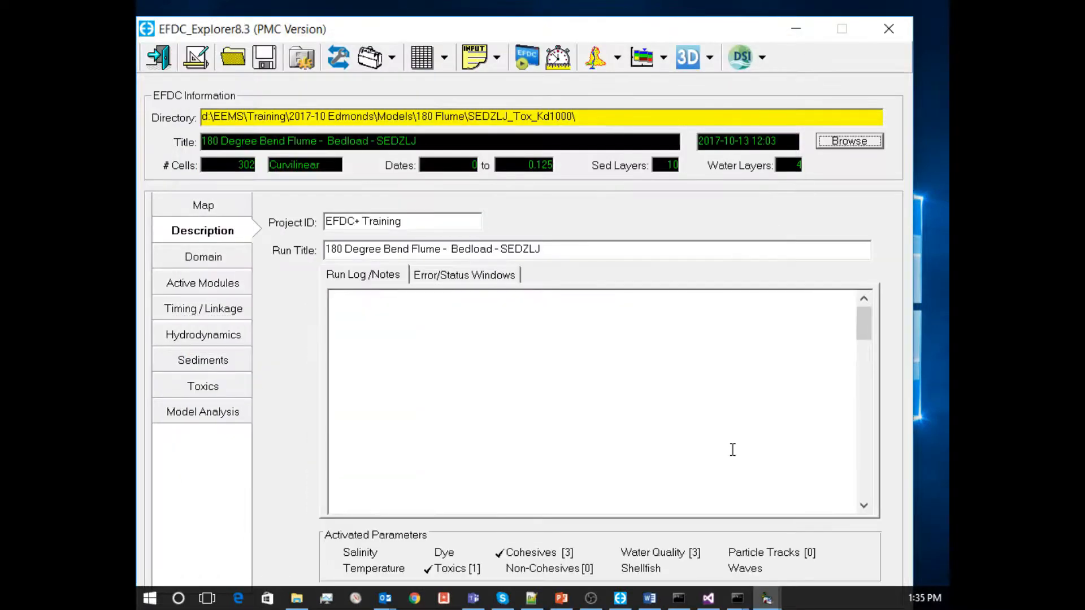
- Extract the vertical slice along row J = 8 and animate it over time without exporting to AVI
{"action": "left_click", "coordinate": [641, 59]}
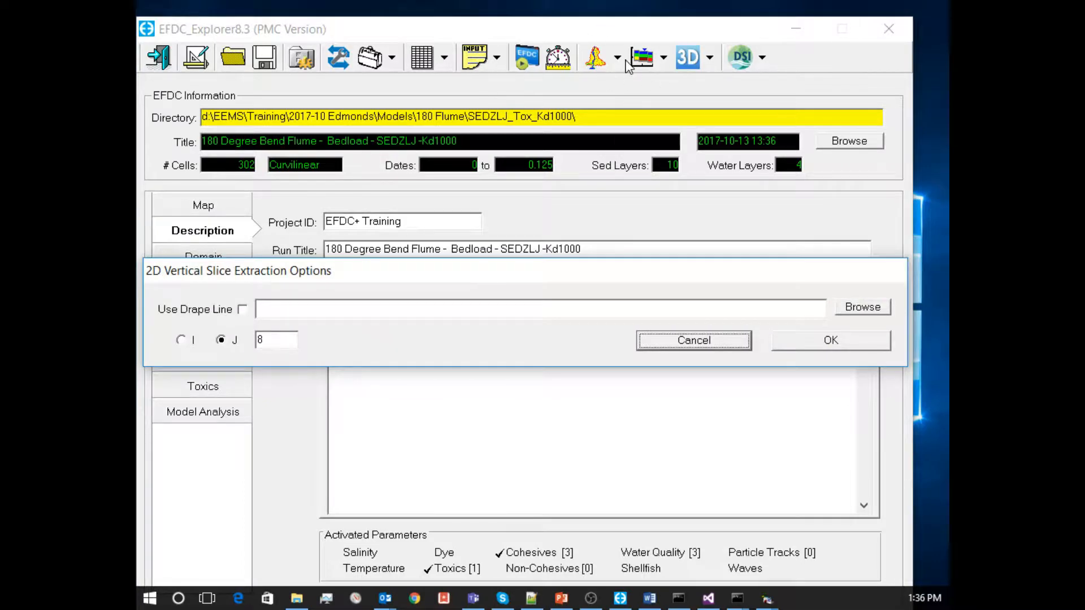
{"action": "left_click", "coordinate": [837, 340]}
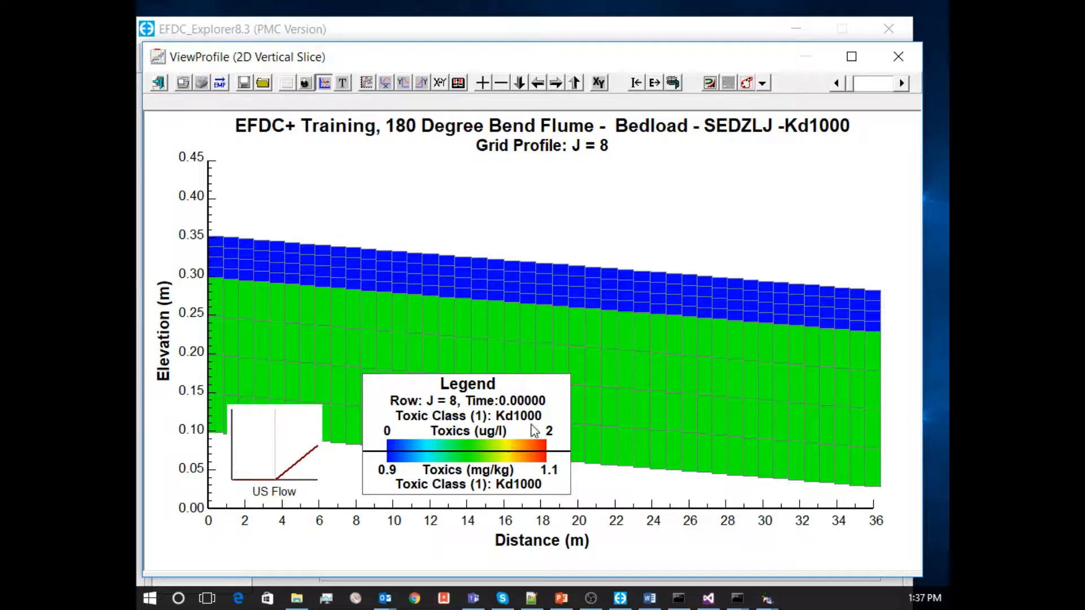
{"action": "left_click", "coordinate": [672, 83]}
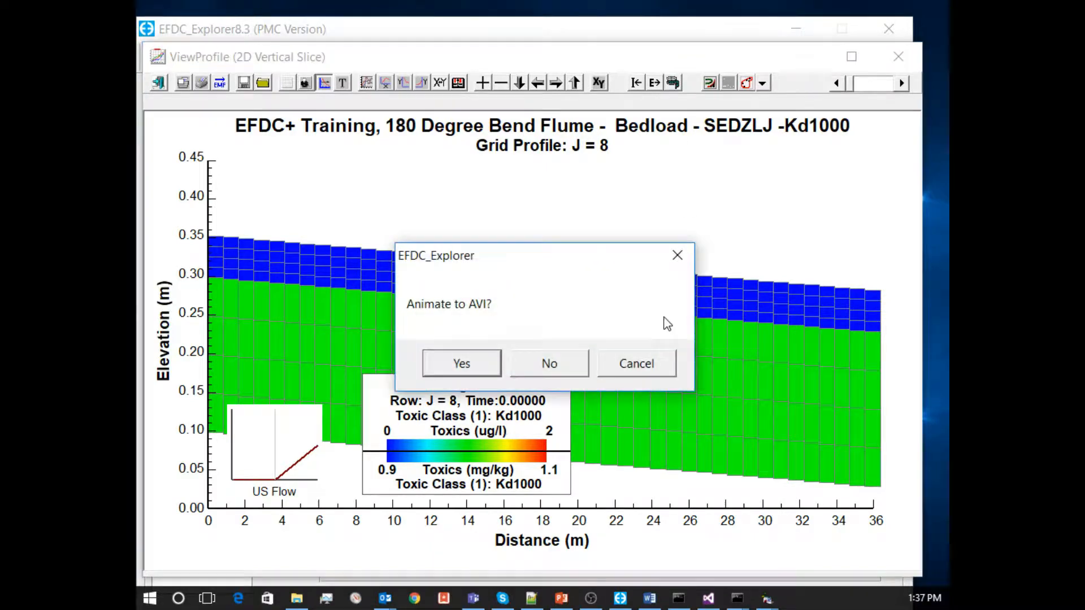
{"action": "left_click", "coordinate": [569, 366]}
{"action": "left_click", "coordinate": [593, 360]}
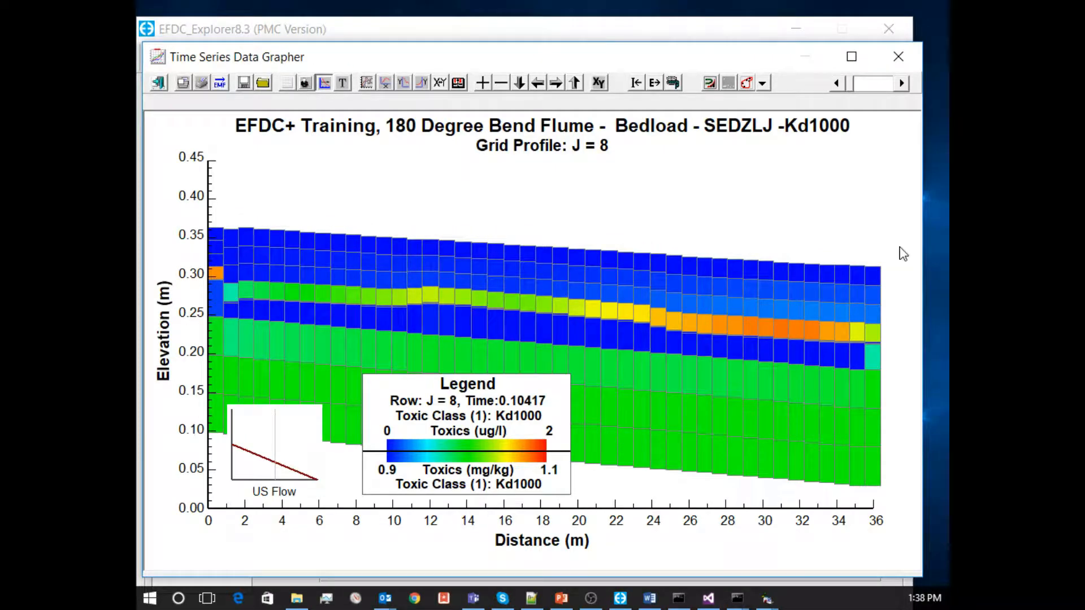
- Close the animated profile plot and show the Toxics settings of the Kd1000 project
{"action": "left_click", "coordinate": [898, 56]}
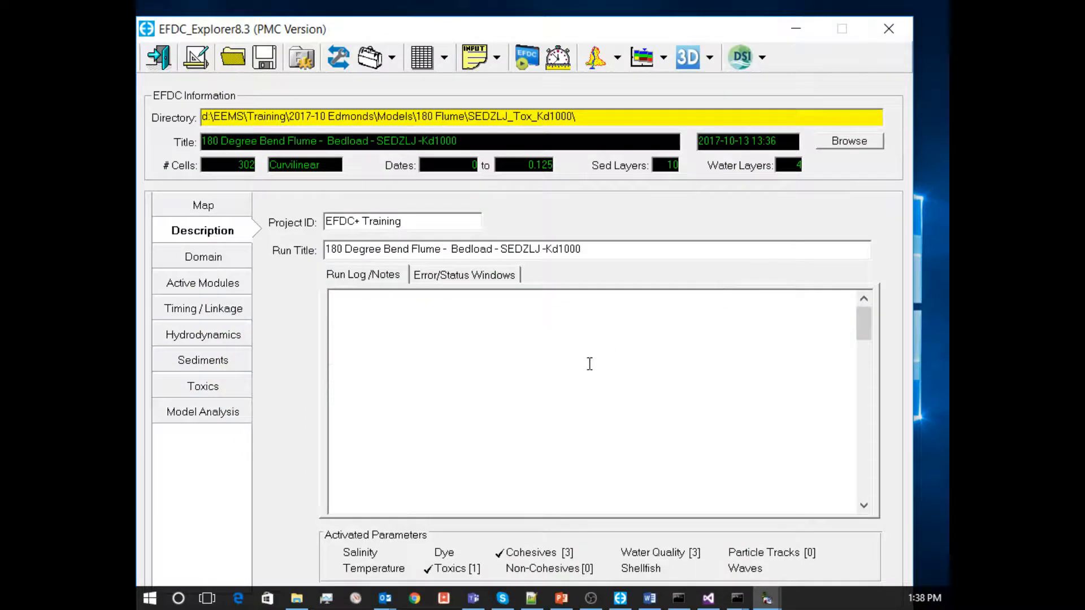
{"action": "left_click", "coordinate": [217, 386]}
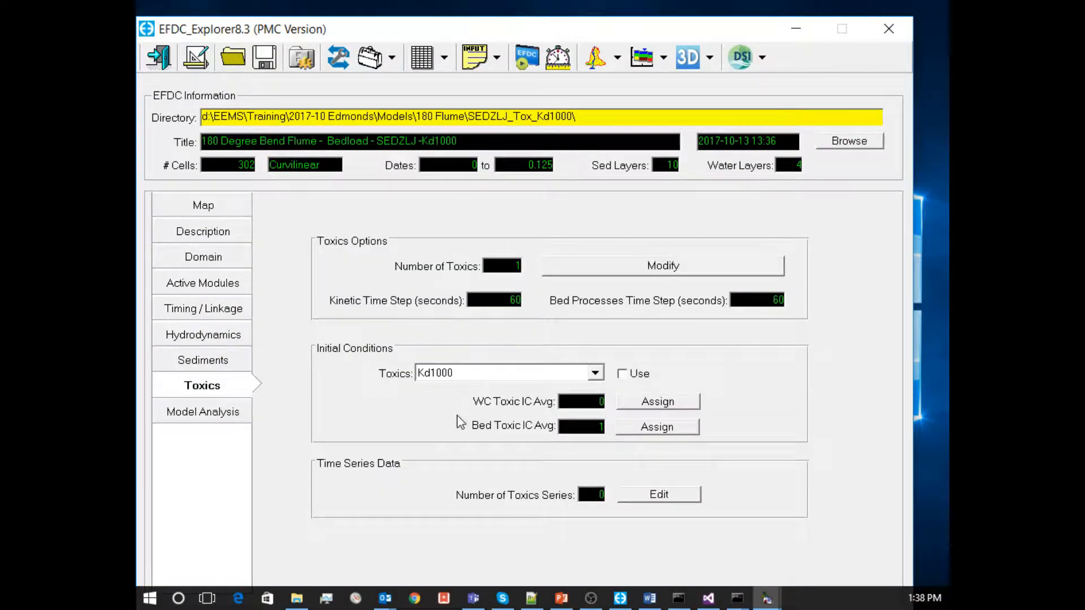
- Review the global toxics options and the Kd1000 partition coefficients, diffusion and bed mixing settings, and close the toxics options
{"action": "left_click", "coordinate": [671, 273]}
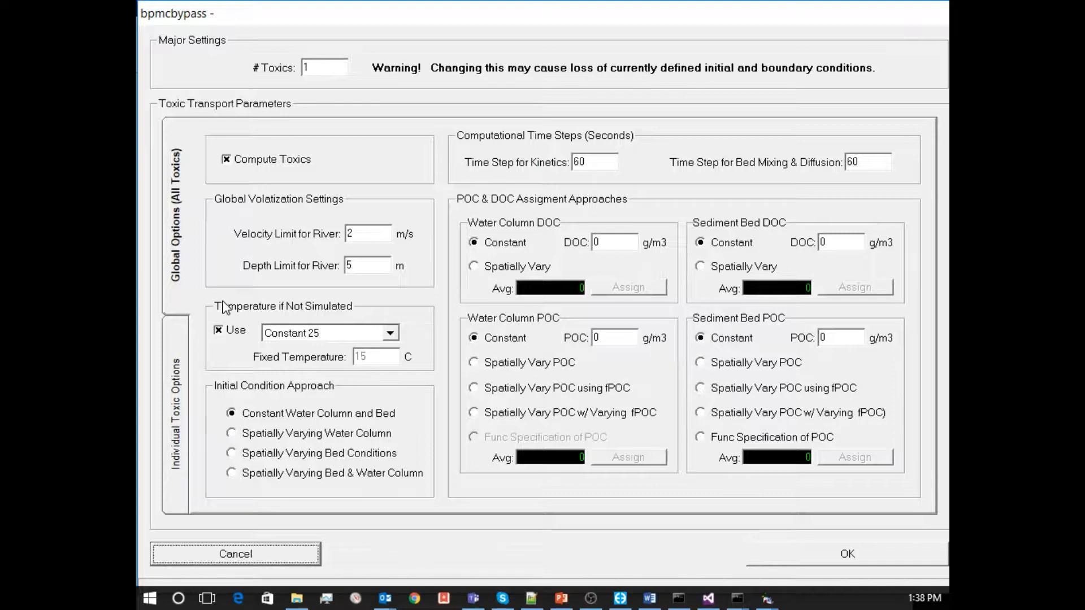
{"action": "left_click", "coordinate": [184, 411]}
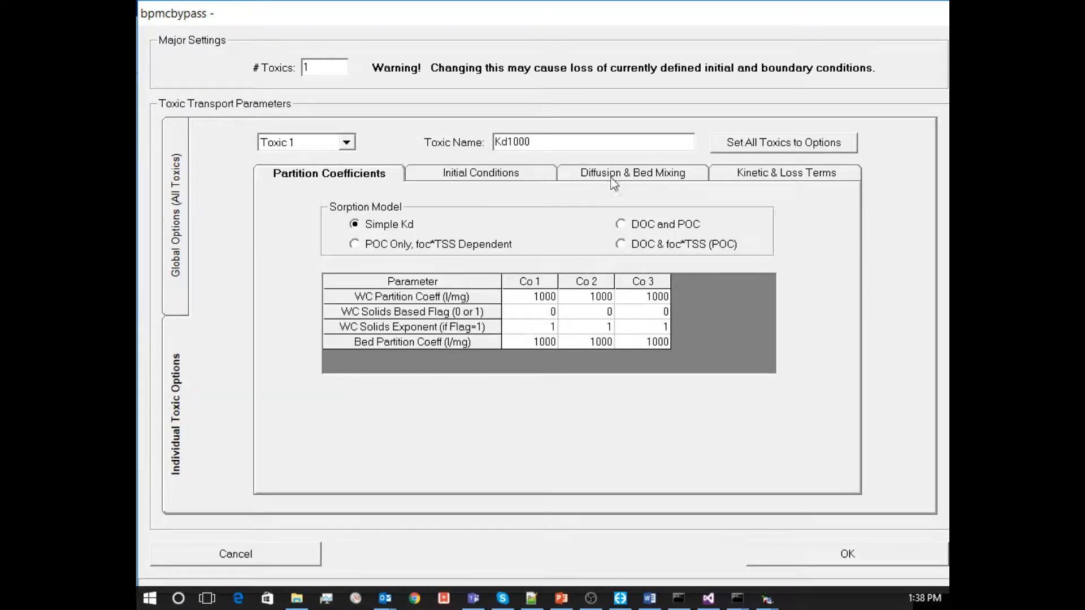
{"action": "left_click", "coordinate": [671, 180]}
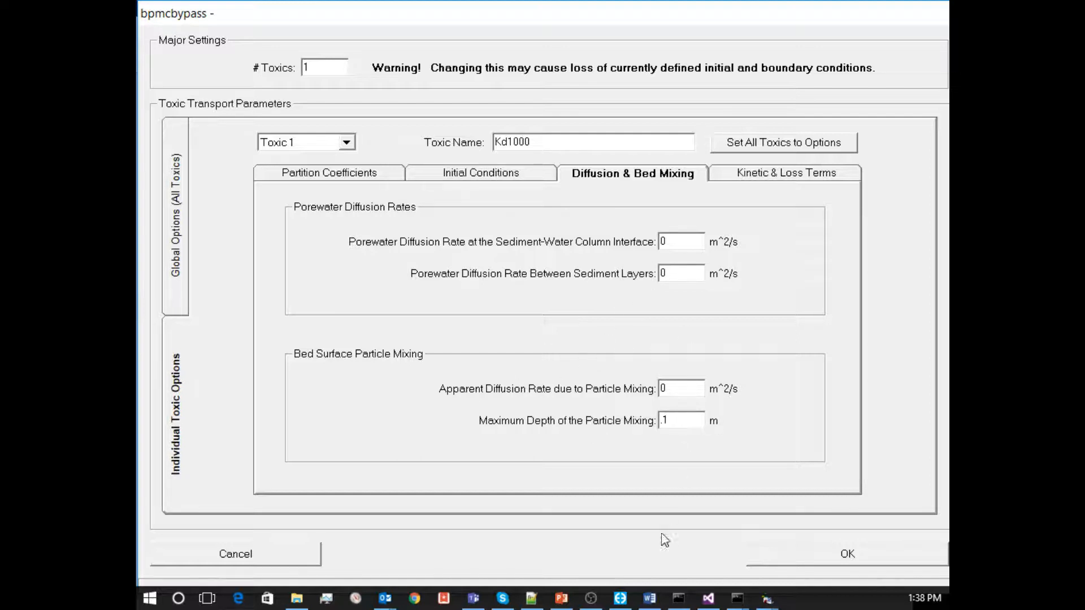
{"action": "left_click", "coordinate": [787, 556]}
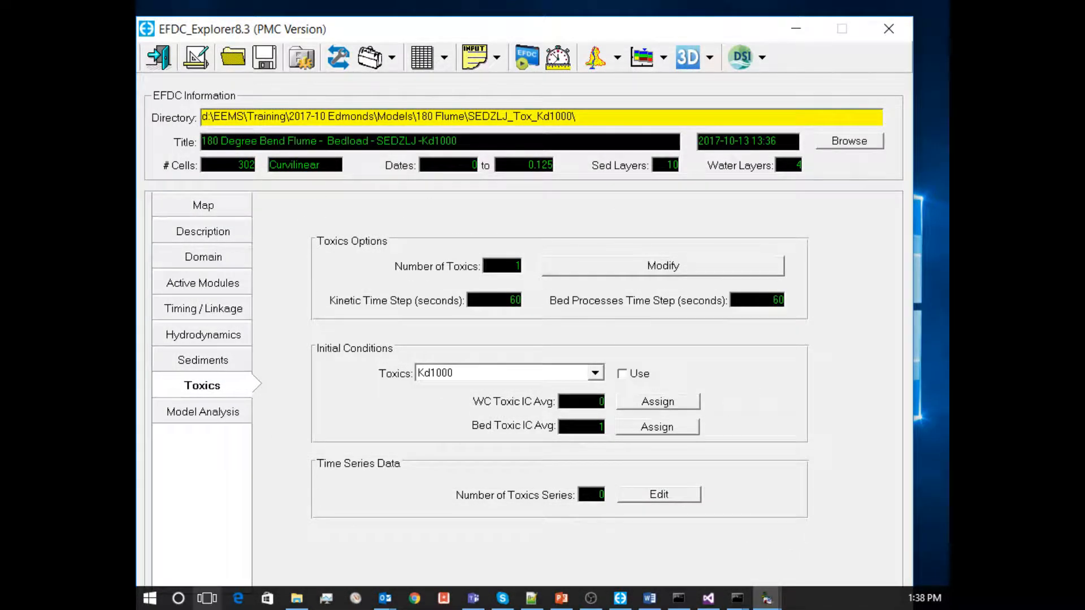
- Save the project to the SEDZLJ_Tox_Kd1000 folder, writing all files except the time series files
{"action": "left_click", "coordinate": [266, 58]}
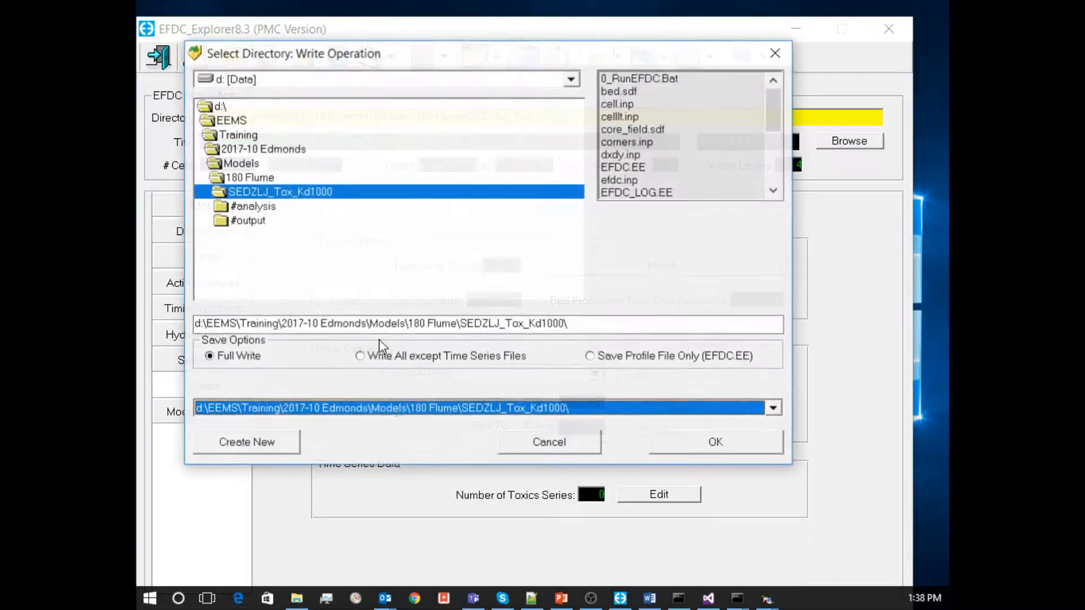
{"action": "left_click", "coordinate": [408, 357]}
{"action": "left_click", "coordinate": [662, 448]}
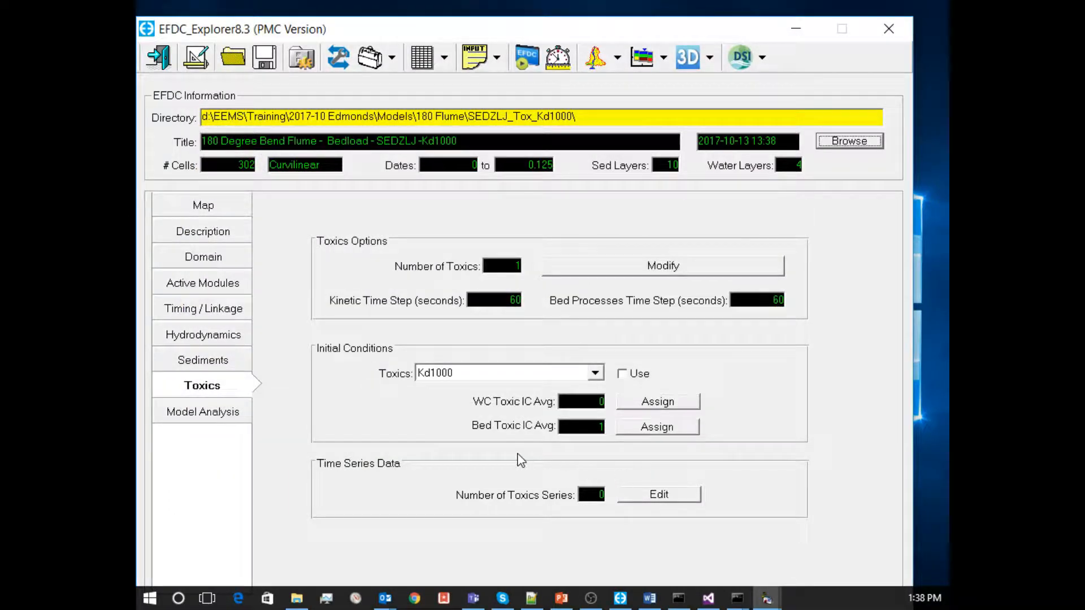
- Run EFDC+ on the Kd1000 model with 2 OMP threads, overwriting existing results, and close the completed run's console
{"action": "left_click", "coordinate": [528, 58]}
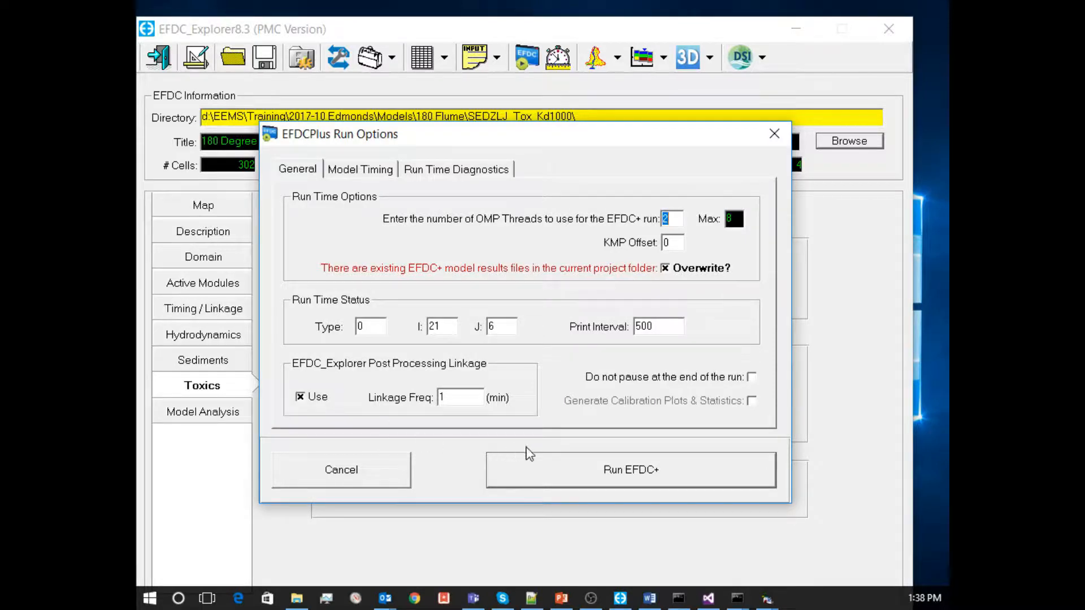
{"action": "left_click", "coordinate": [577, 480]}
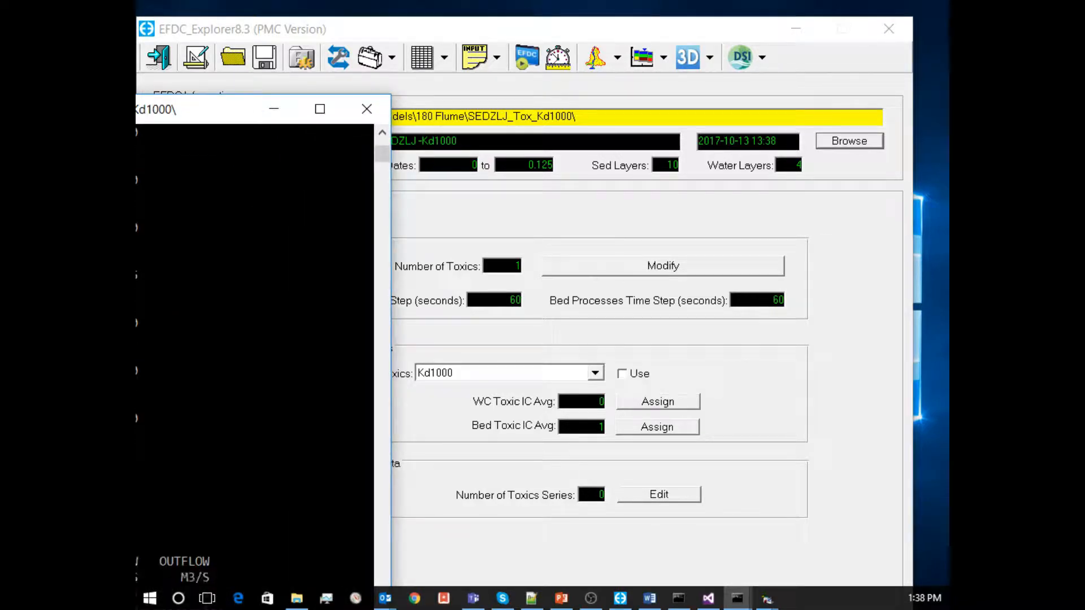
{"action": "left_click_drag", "start_coordinate": [232, 110], "coordinate": [706, 36]}
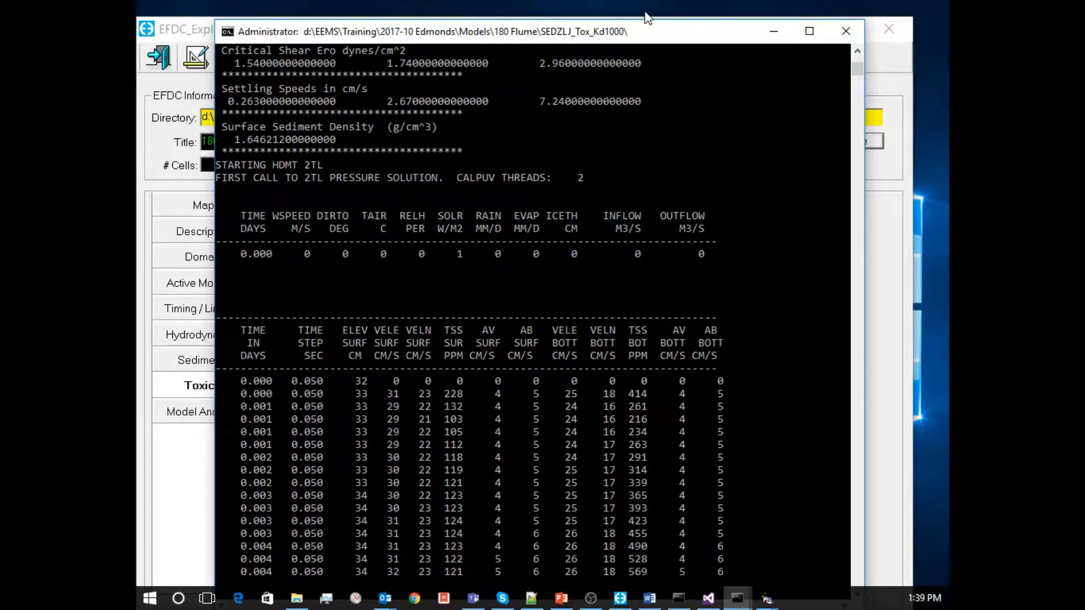
{"action": "left_click_drag", "start_coordinate": [648, 22], "coordinate": [680, 55]}
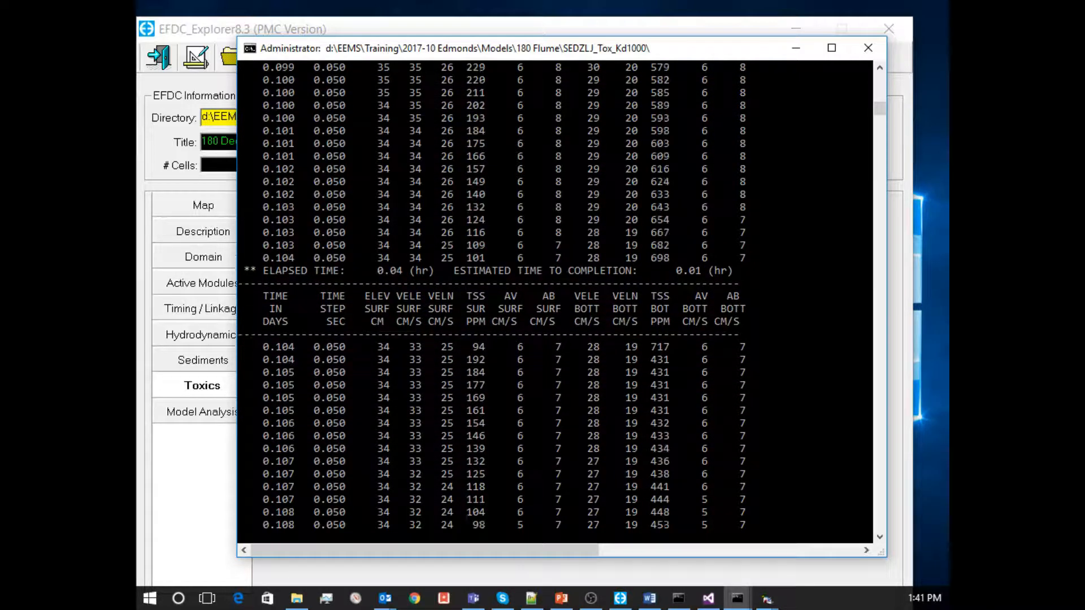
{"action": "key", "text": "alt+Tab"}
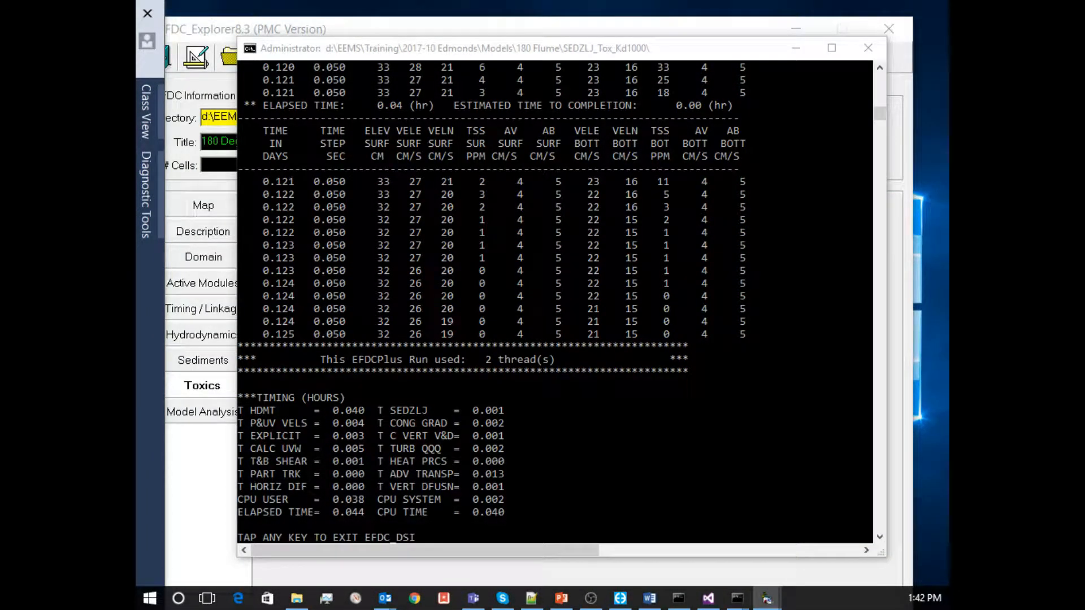
{"action": "key", "text": "Return"}
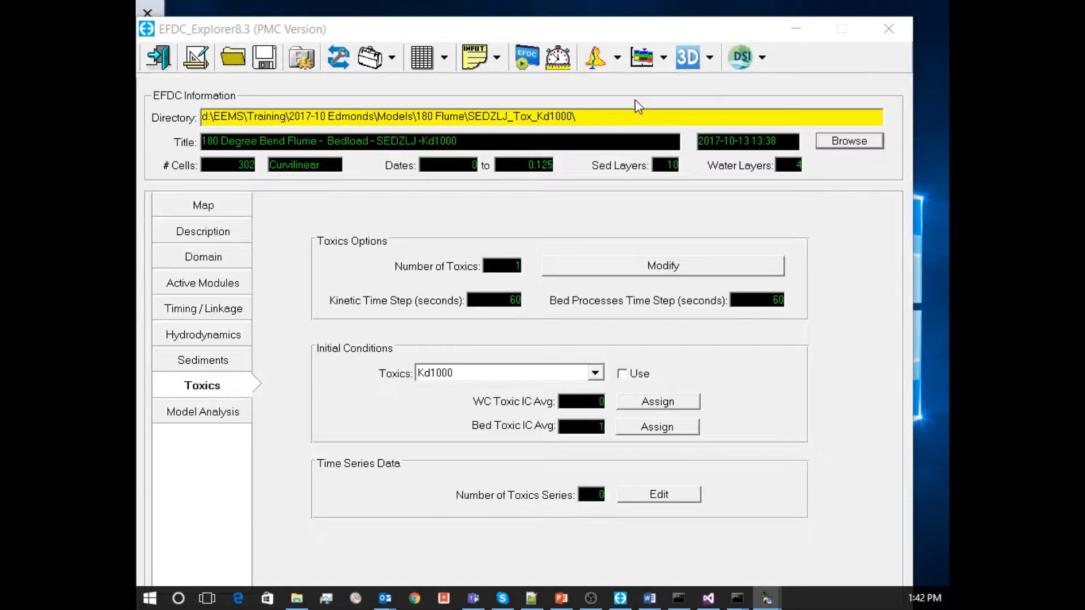
- Extract the vertical slice along J = 8 from the new run and animate it without exporting to AVI
{"action": "left_click", "coordinate": [642, 58]}
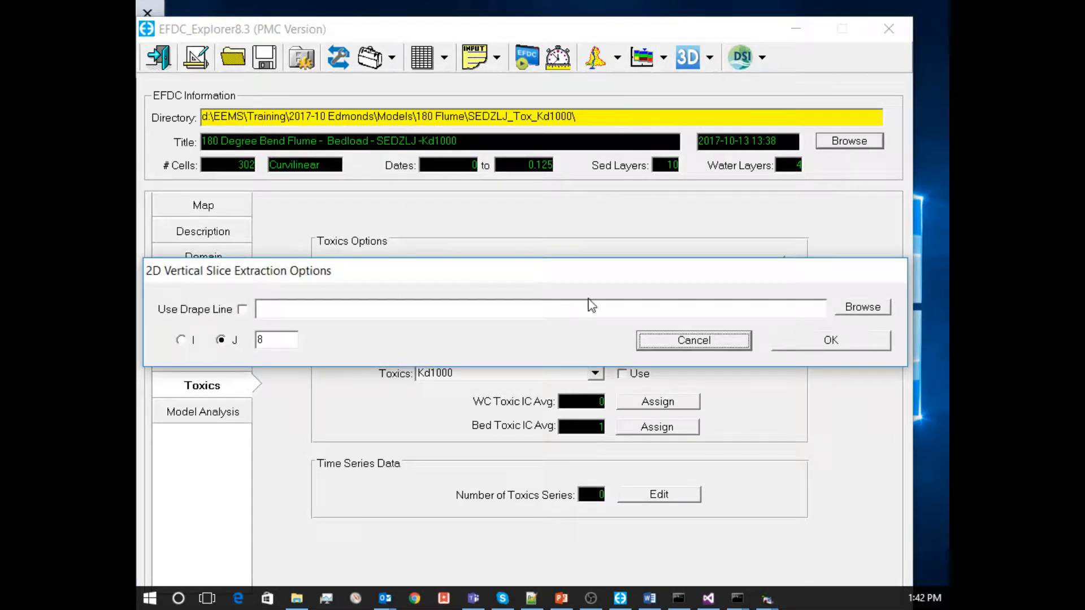
{"action": "left_click", "coordinate": [815, 350]}
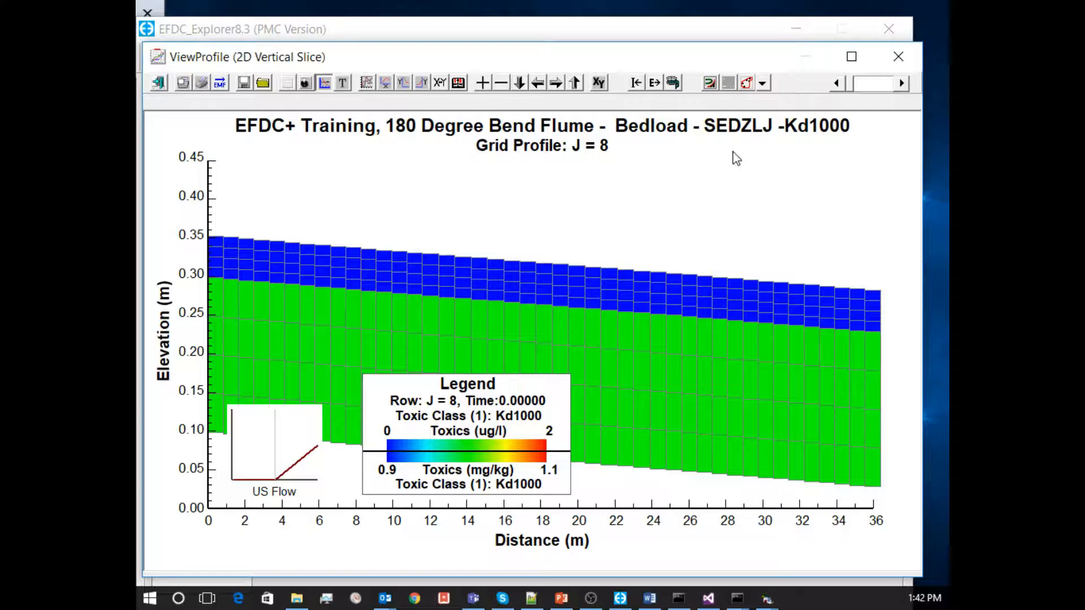
{"action": "left_click", "coordinate": [672, 82]}
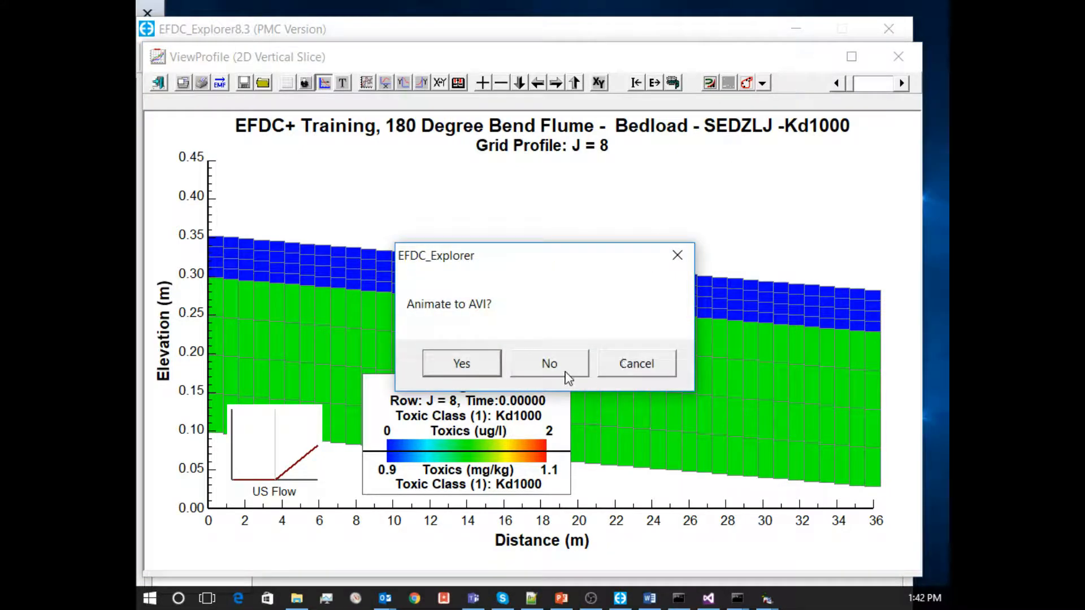
{"action": "left_click", "coordinate": [566, 375]}
{"action": "left_click", "coordinate": [576, 356]}
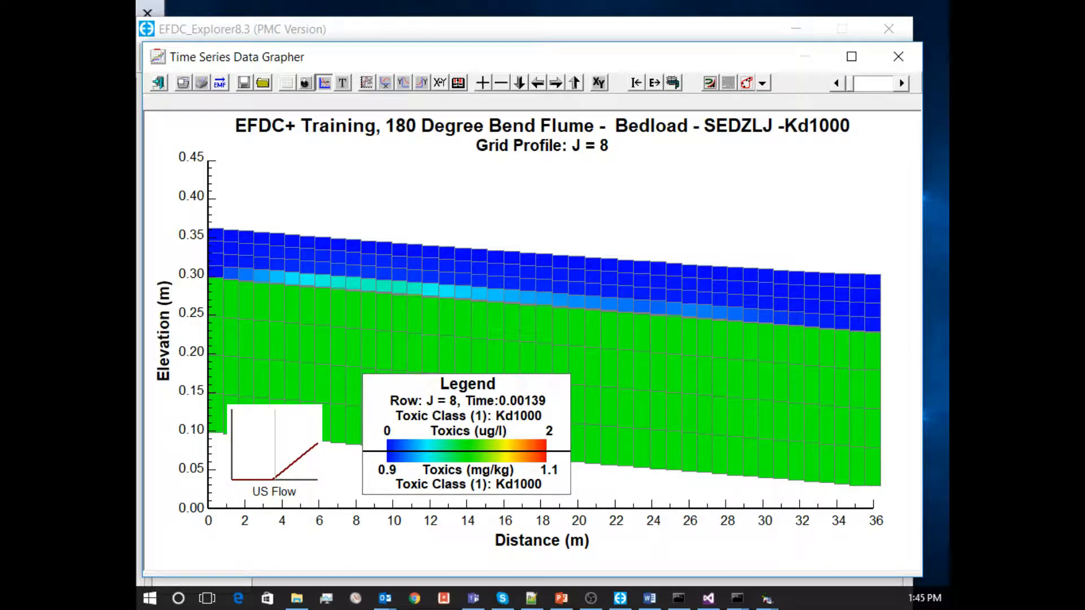
{"action": "key", "text": "alt+Tab"}
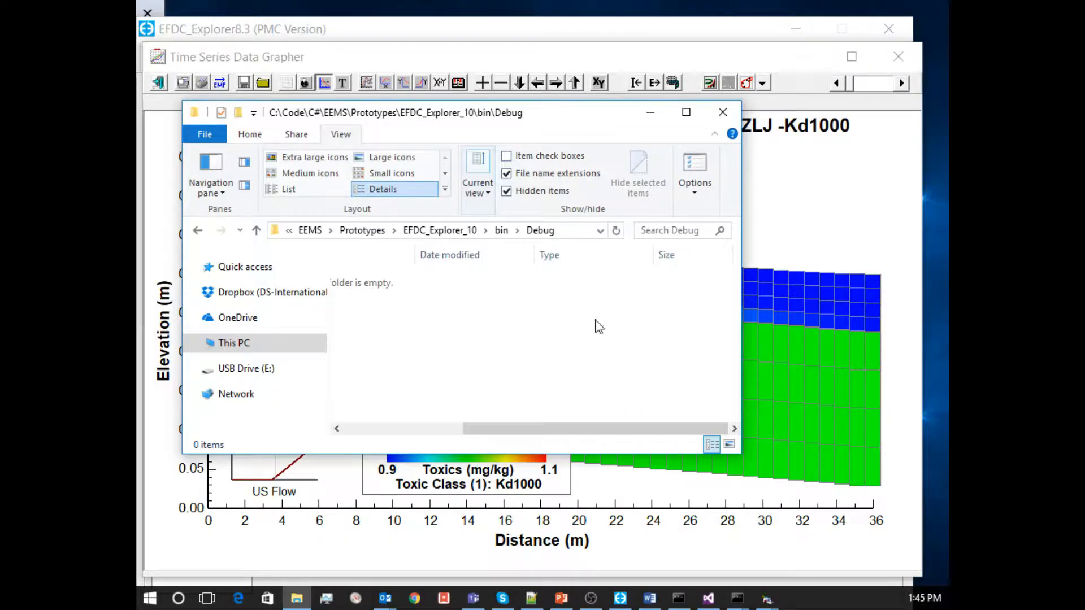
{"action": "left_click", "coordinate": [266, 355]}
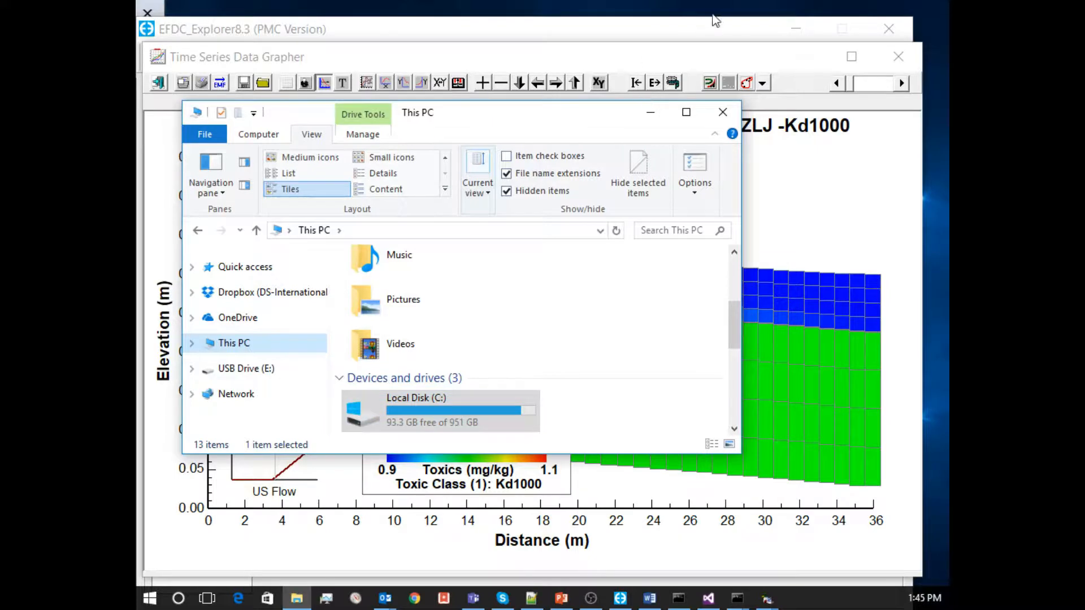
{"action": "left_click_drag", "start_coordinate": [586, 118], "coordinate": [138, 119]}
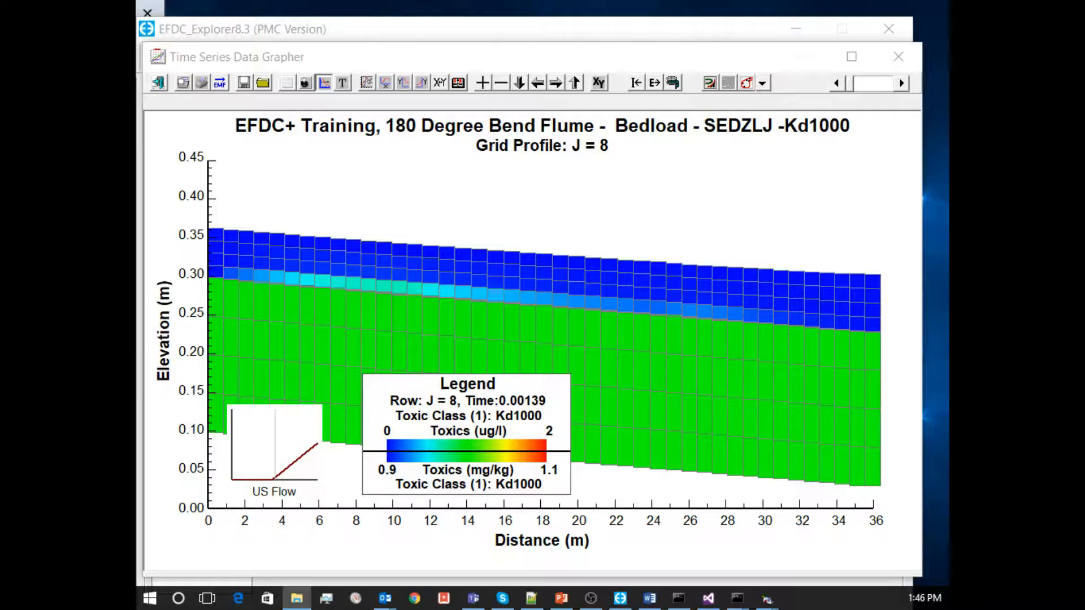
- Close the profile plot and open the Mass Balance Tool from the miscellaneous model analysis tools
{"action": "left_click", "coordinate": [898, 57]}
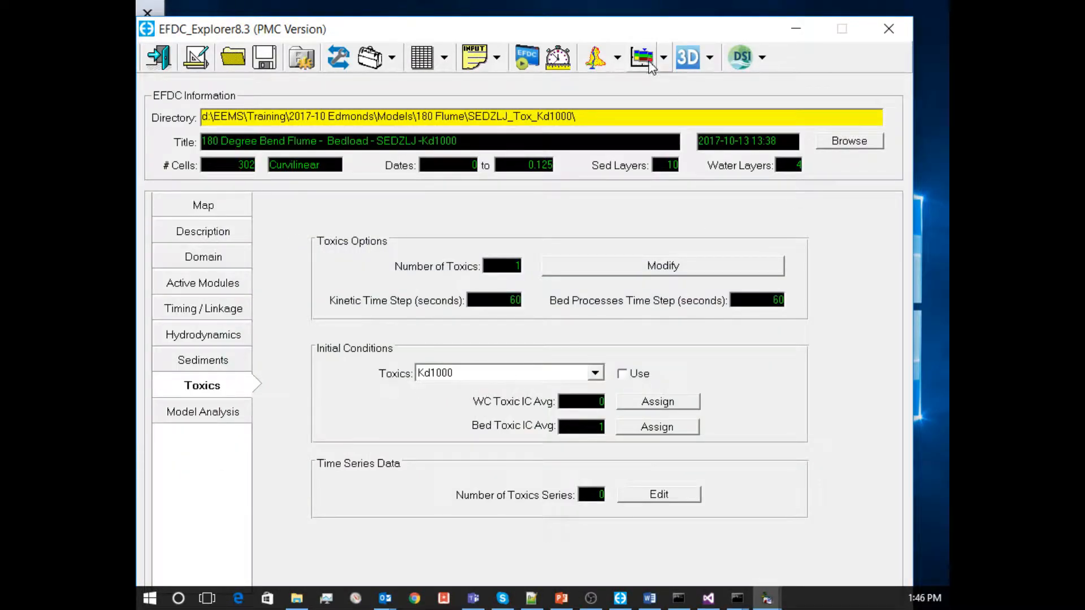
{"action": "left_click", "coordinate": [223, 411]}
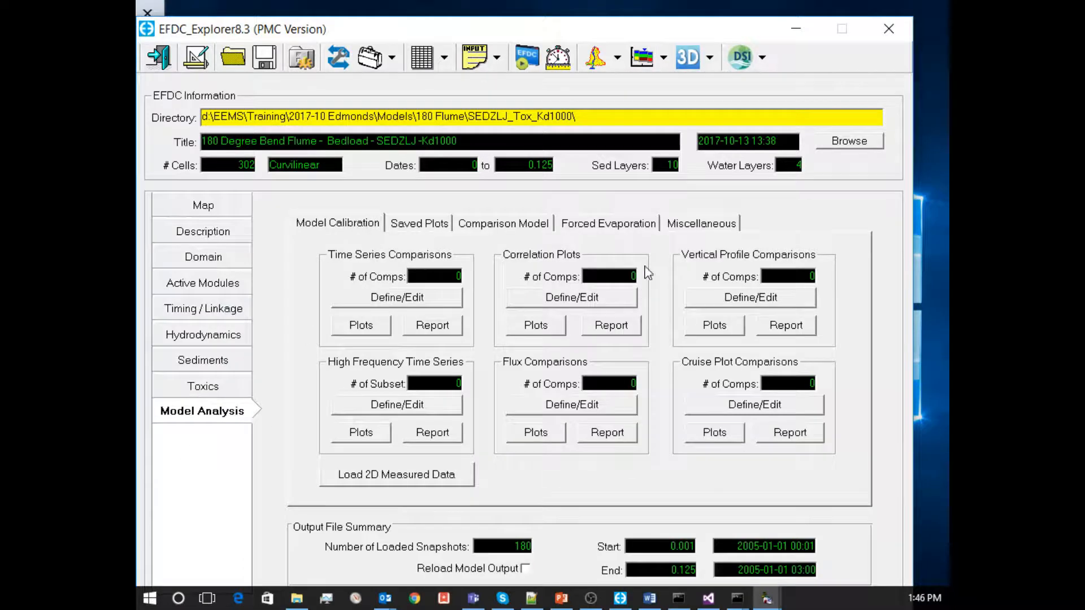
{"action": "left_click", "coordinate": [695, 225]}
{"action": "left_click", "coordinate": [692, 286]}
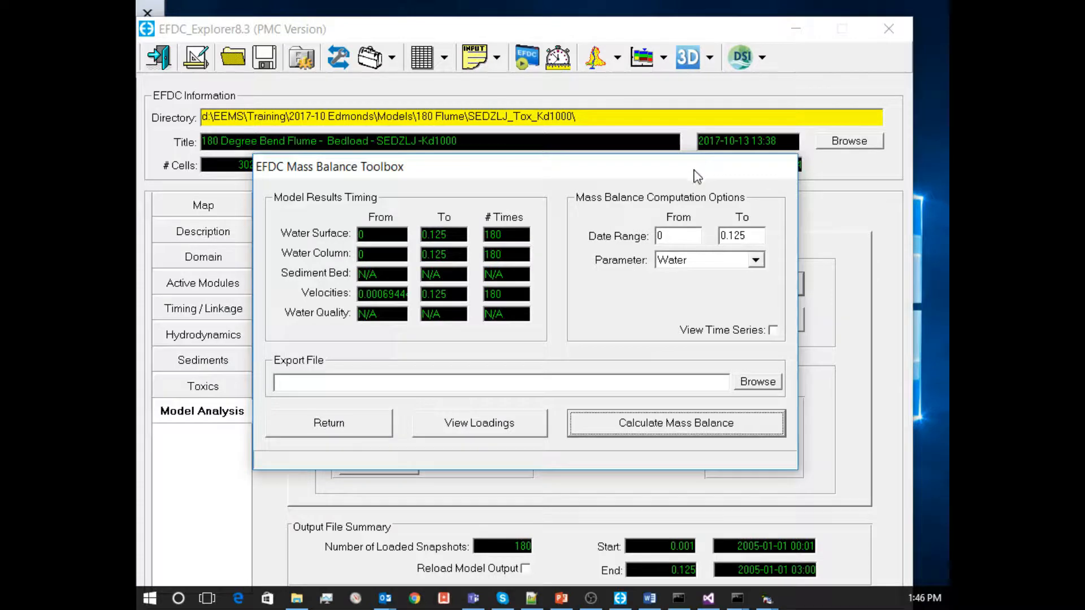
{"action": "left_click_drag", "start_coordinate": [701, 165], "coordinate": [767, 147]}
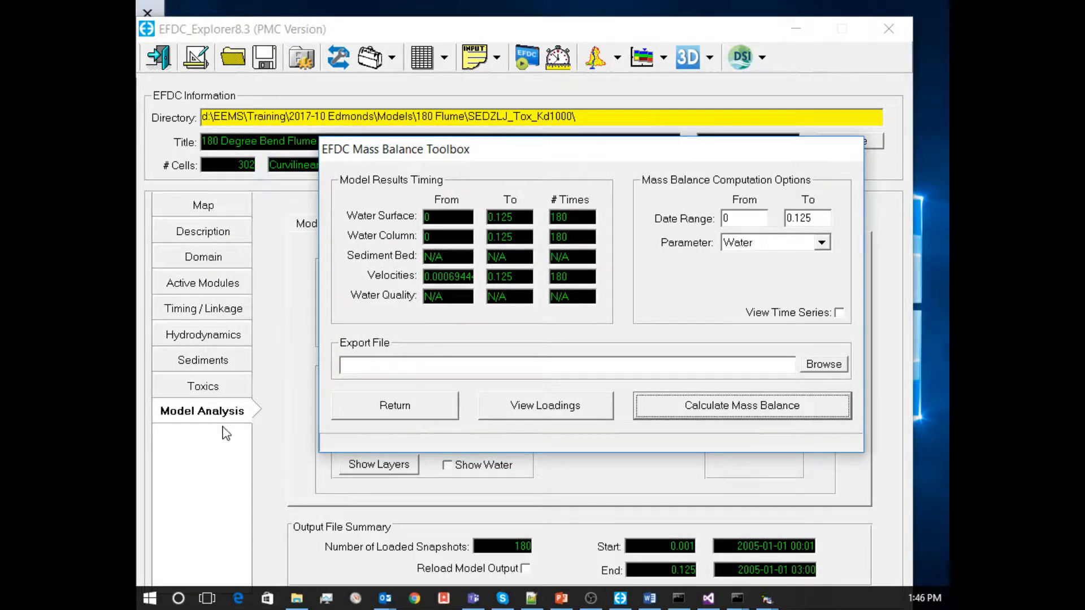
{"action": "left_click_drag", "start_coordinate": [531, 155], "coordinate": [492, 366]}
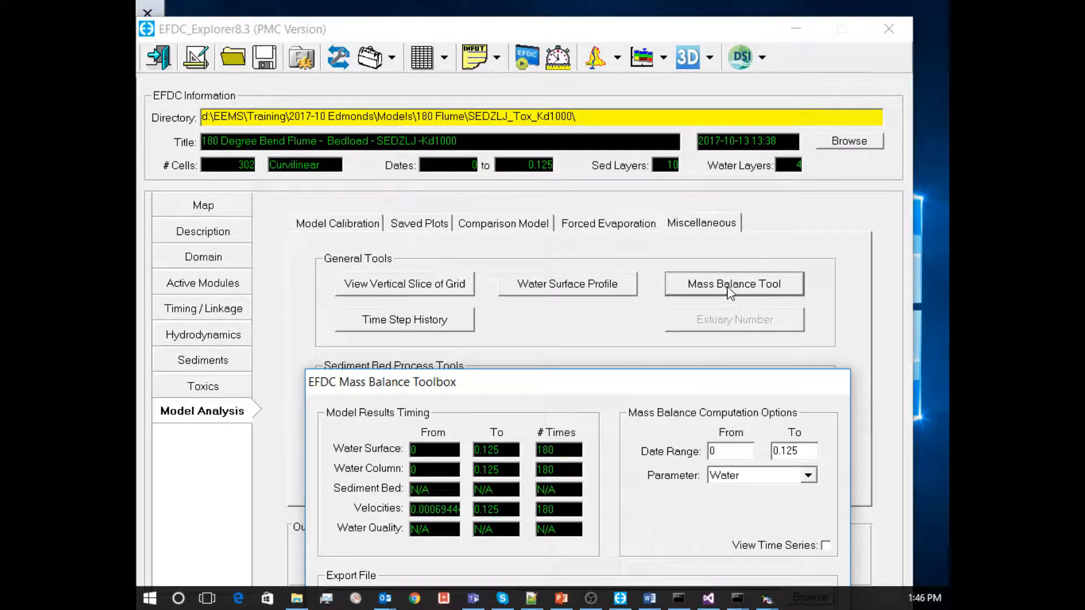
{"action": "left_click_drag", "start_coordinate": [672, 389], "coordinate": [650, 179]}
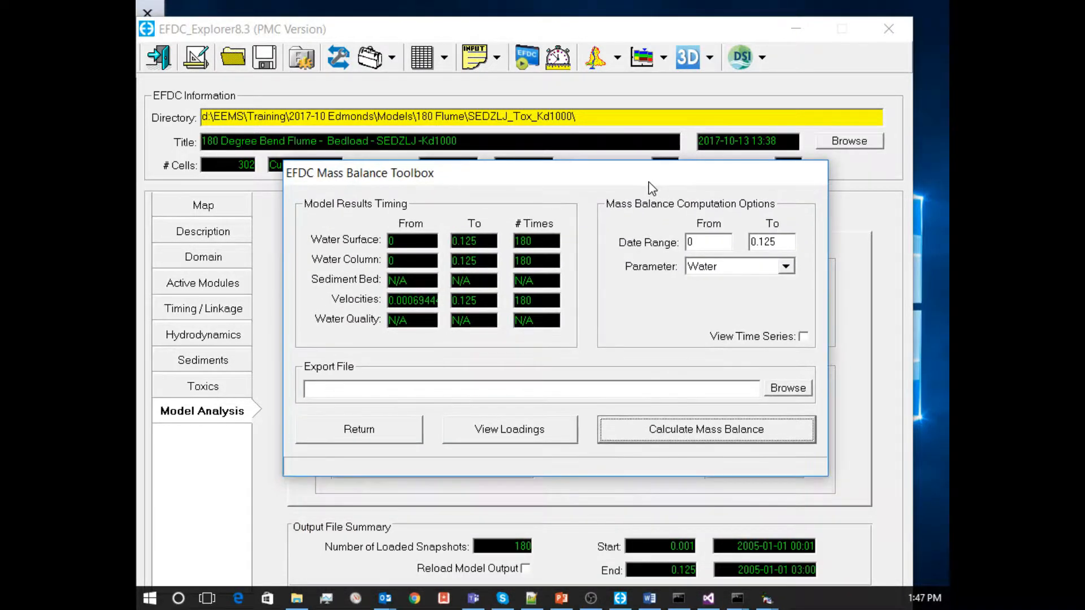
- Calculate the mass balance for the Water parameter over the full 0 to 0.125 date range
{"action": "left_click", "coordinate": [785, 267]}
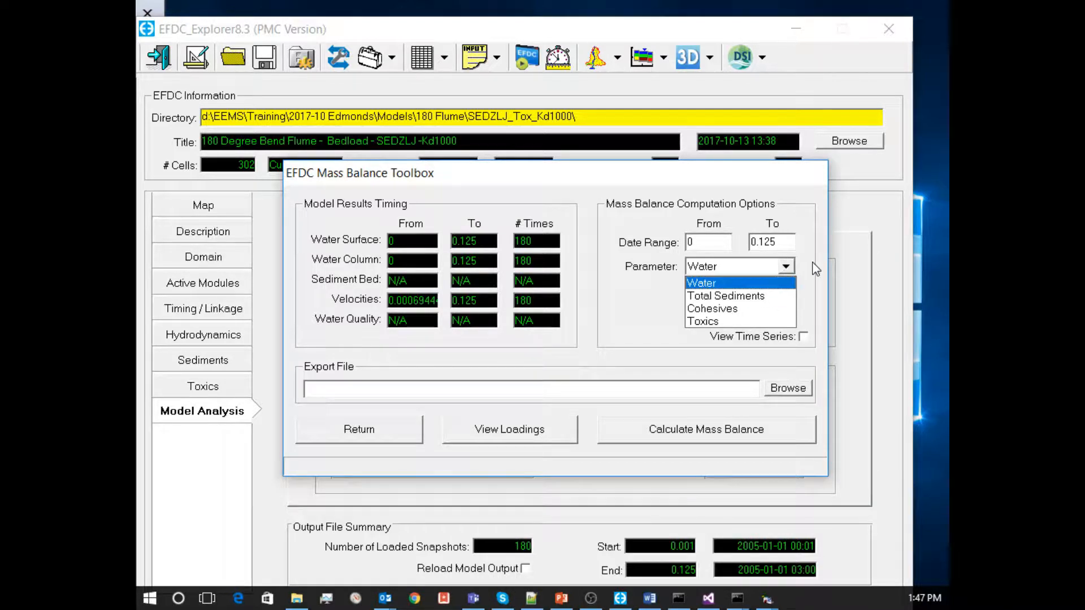
{"action": "left_click", "coordinate": [707, 285]}
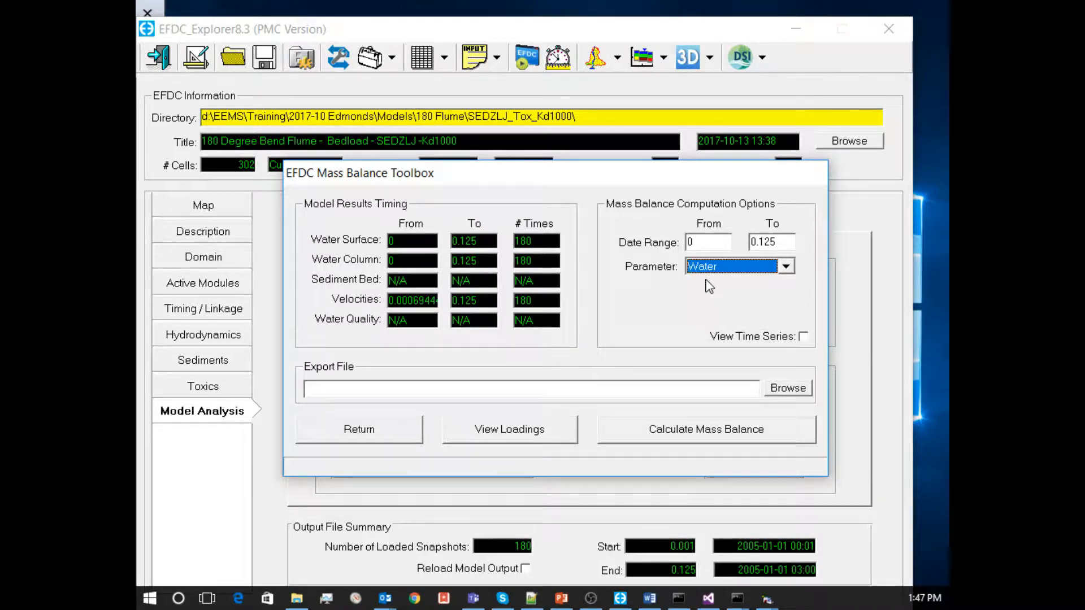
{"action": "left_click", "coordinate": [750, 430]}
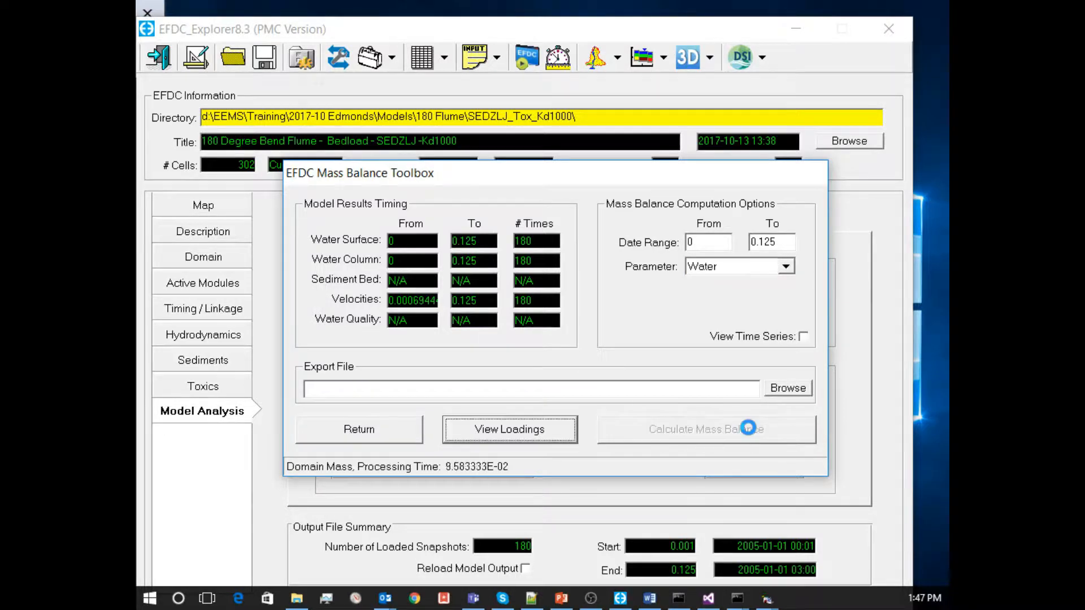
{"action": "left_click_drag", "start_coordinate": [441, 362], "coordinate": [497, 362]}
{"action": "left_click", "coordinate": [501, 392]}
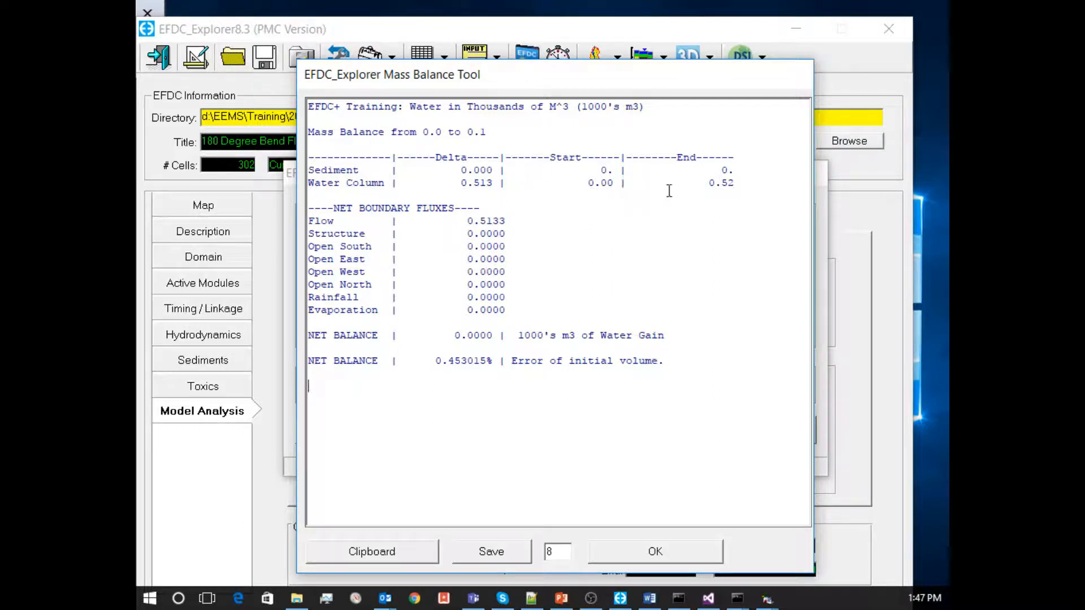
- Examine the water column's start volume in the mass balance report, and close the report and the toolbox
{"action": "left_click_drag", "start_coordinate": [582, 182], "coordinate": [629, 182]}
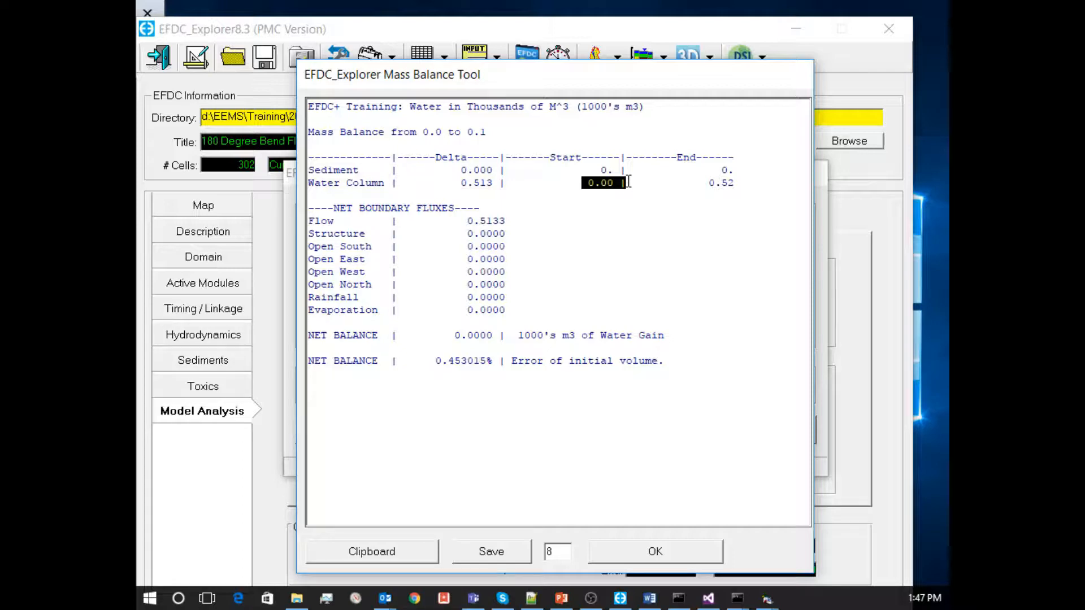
{"action": "left_click", "coordinate": [619, 558]}
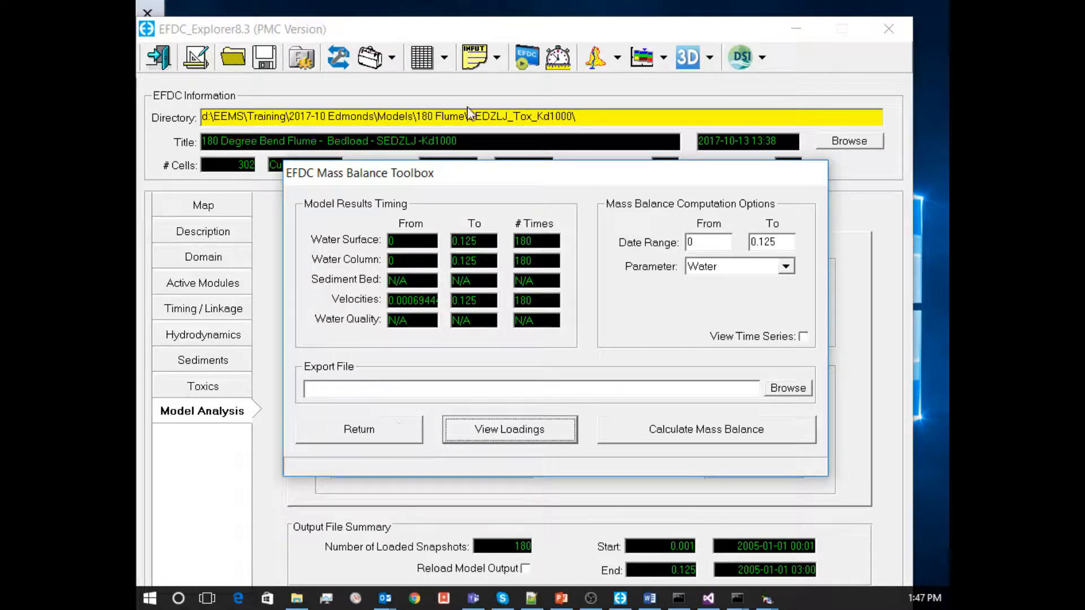
{"action": "left_click", "coordinate": [374, 429]}
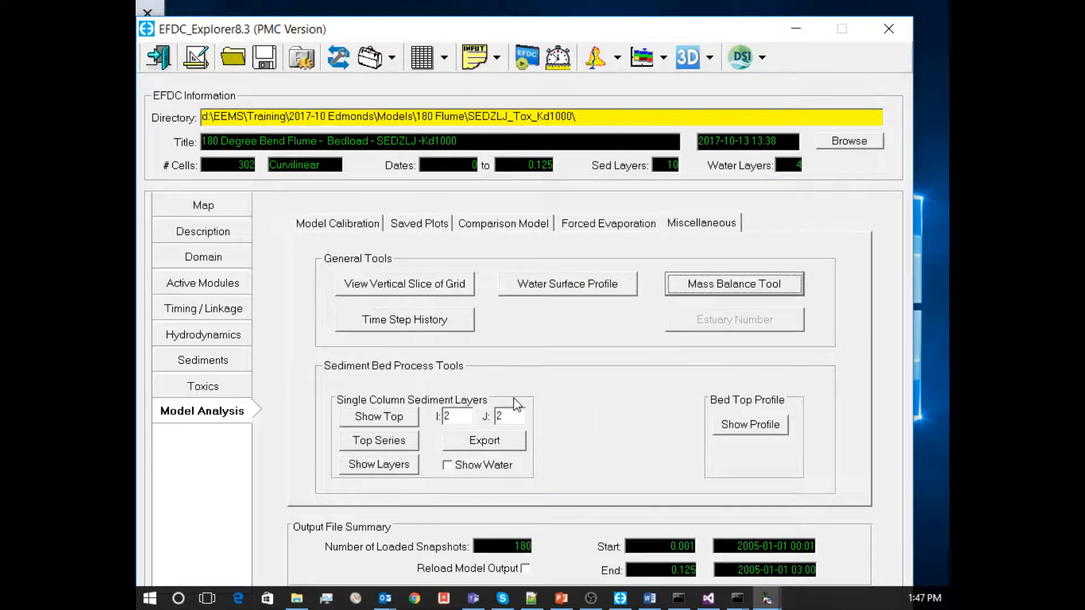
- Show the Boundary Conditions settings of the model domain
{"action": "left_click", "coordinate": [219, 236]}
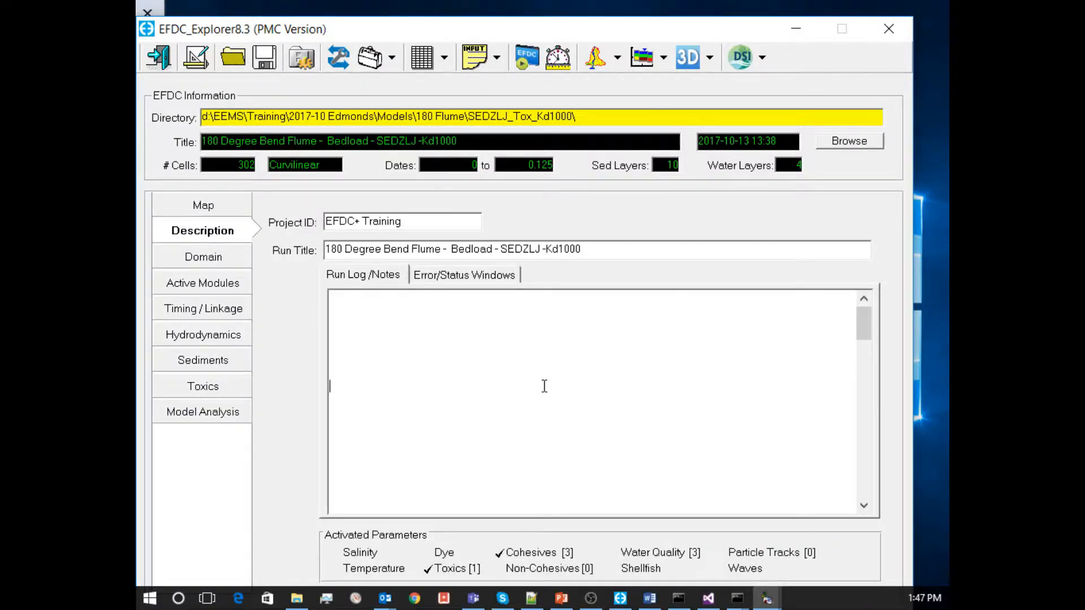
{"action": "left_click", "coordinate": [244, 267]}
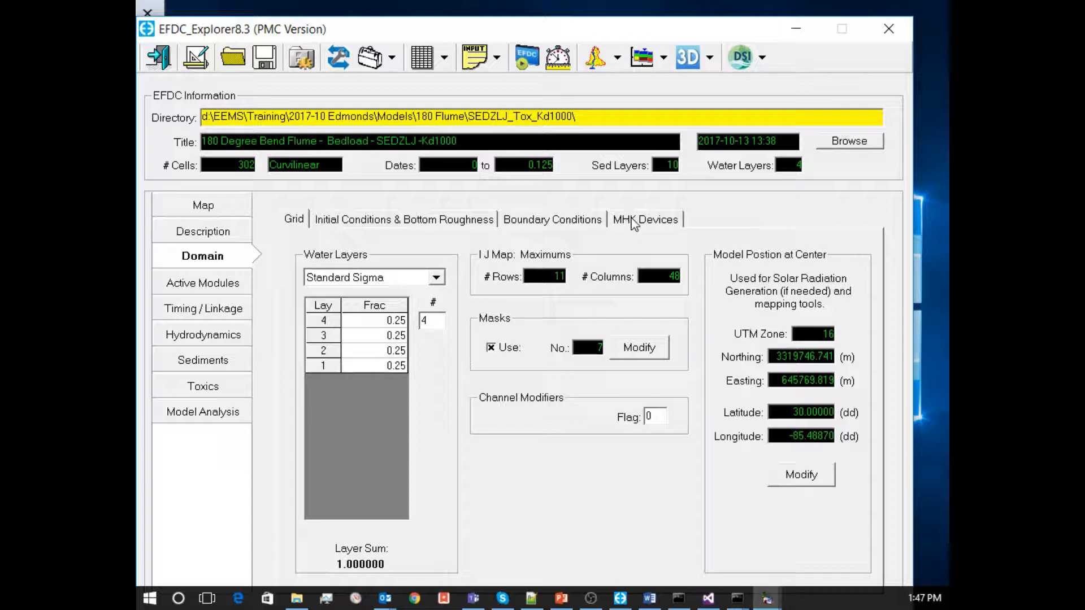
{"action": "left_click", "coordinate": [548, 221]}
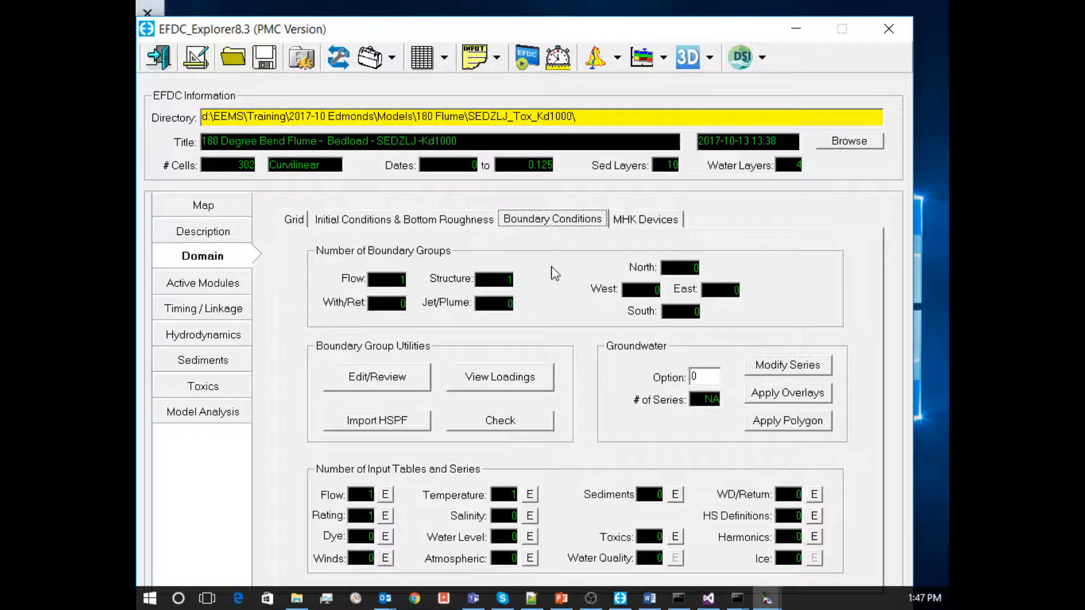
- View the time series of the US Flow boundary group, and close the graph and the boundary group definitions
{"action": "left_click", "coordinate": [374, 377]}
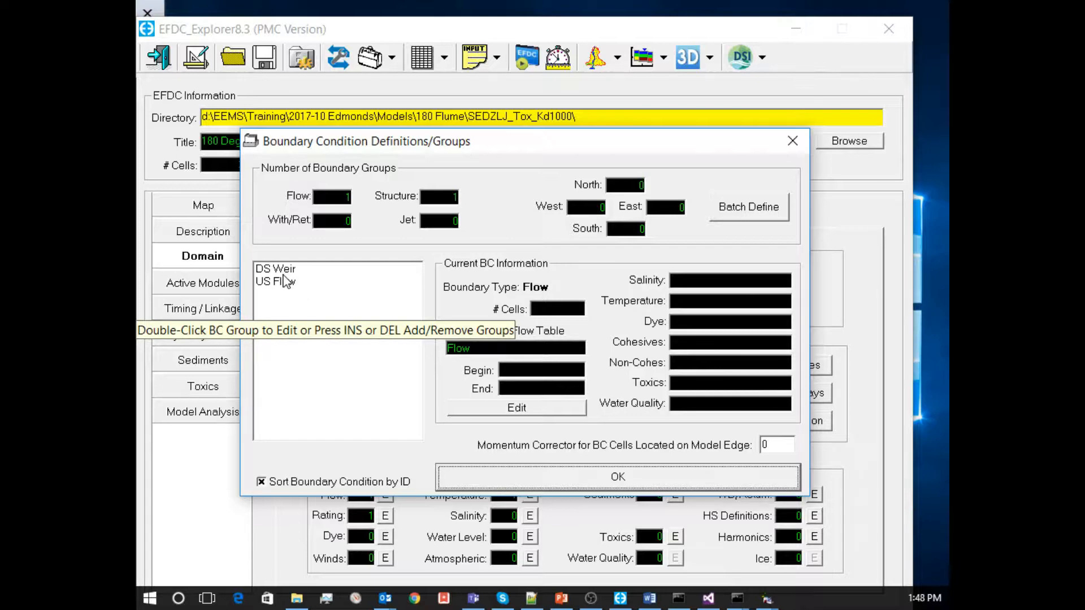
{"action": "left_click", "coordinate": [288, 282]}
{"action": "right_click", "coordinate": [288, 281]}
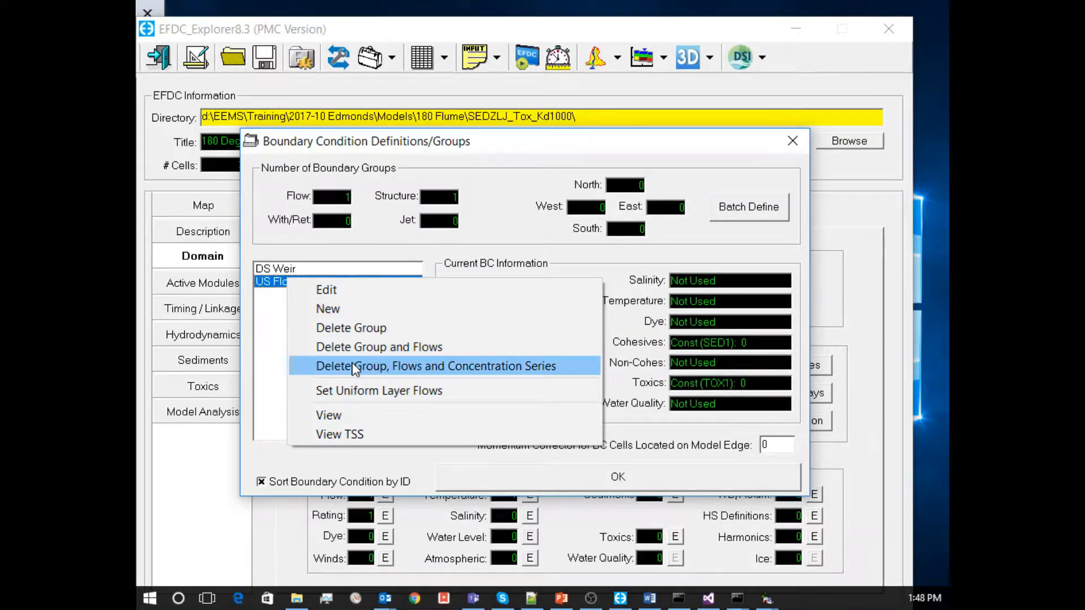
{"action": "left_click", "coordinate": [355, 418]}
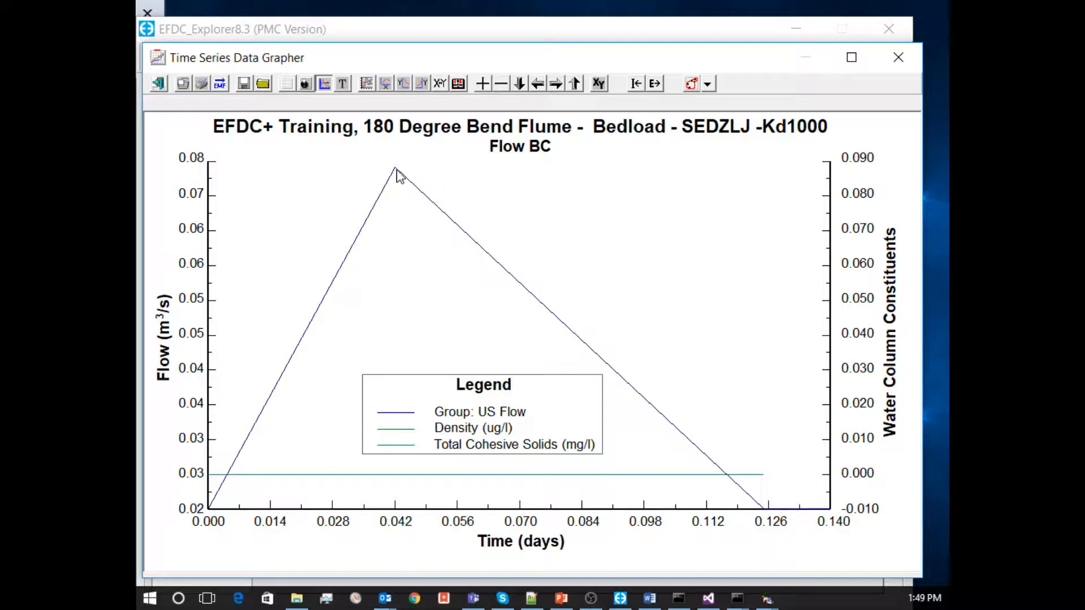
{"action": "left_click", "coordinate": [903, 60]}
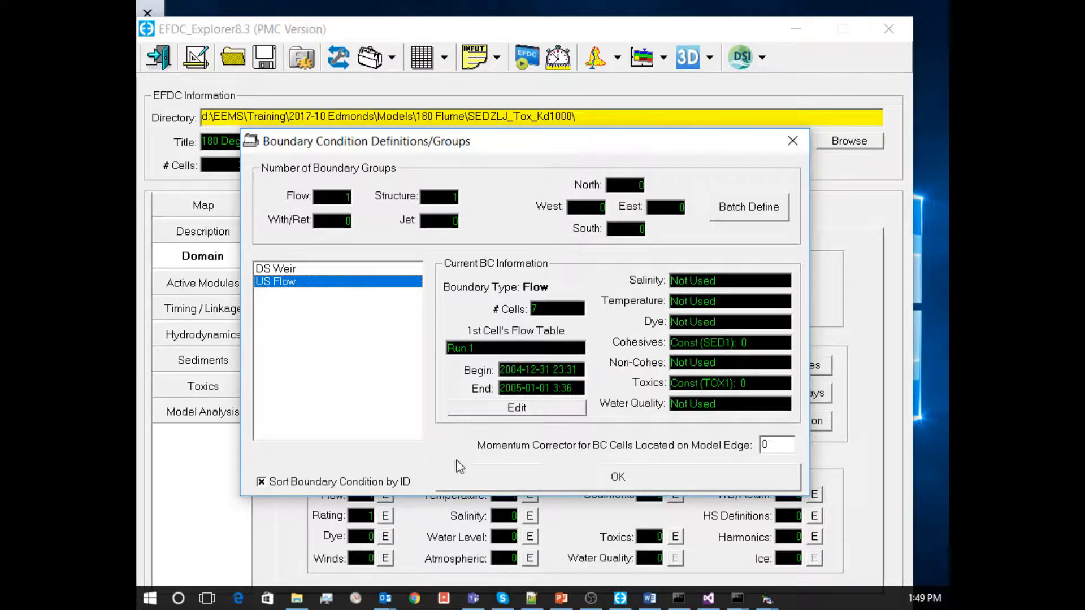
{"action": "left_click", "coordinate": [516, 472]}
- Calculate the mass balance for the Cohesives parameter with the time series view enabled
{"action": "left_click", "coordinate": [185, 421]}
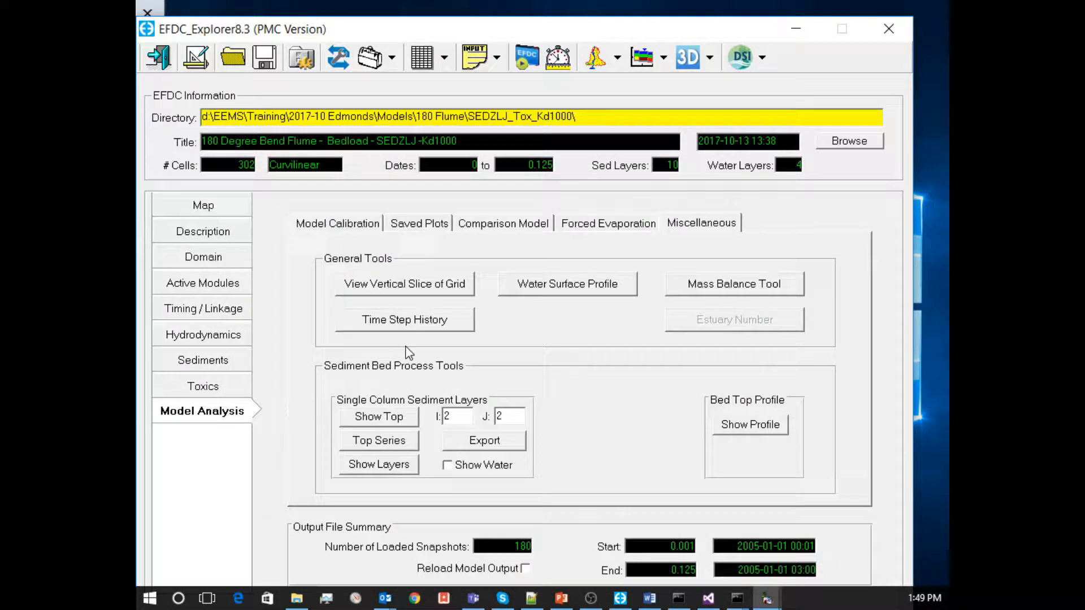
{"action": "left_click", "coordinate": [700, 286]}
{"action": "left_click", "coordinate": [694, 261]}
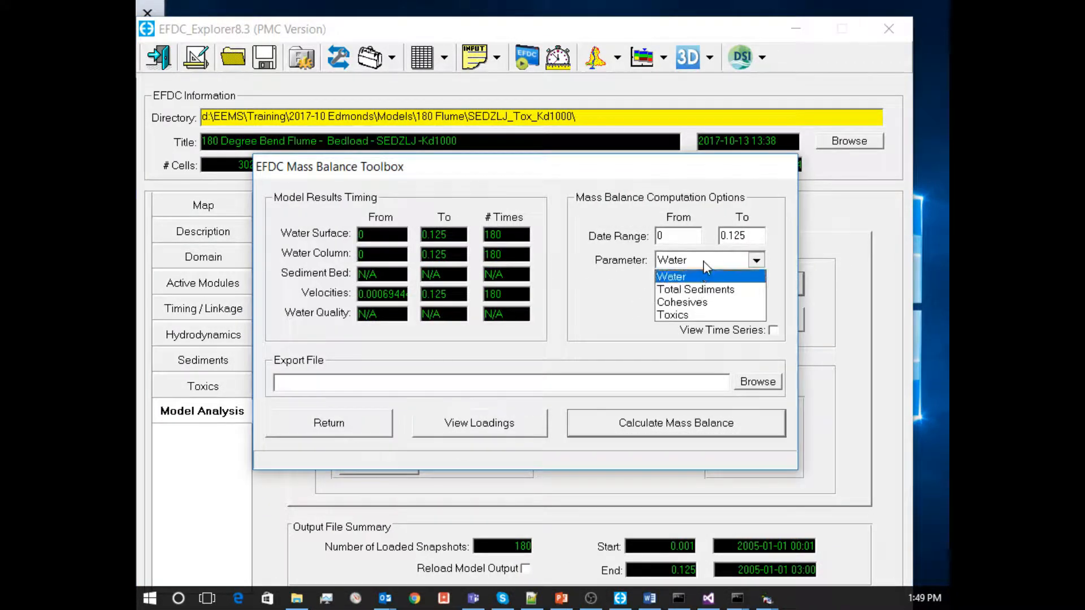
{"action": "left_click", "coordinate": [701, 302]}
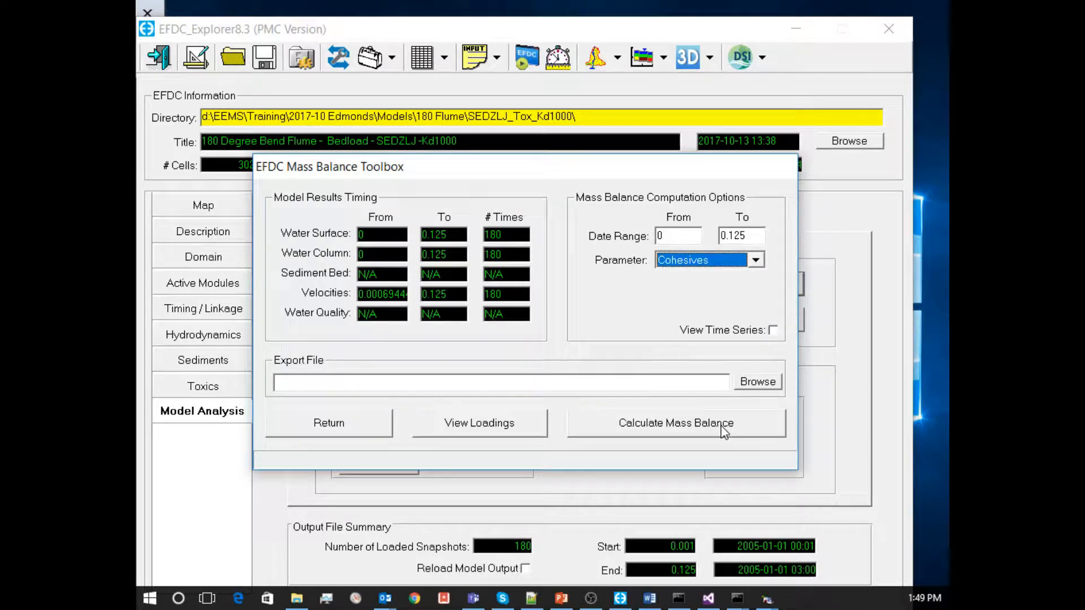
{"action": "left_click", "coordinate": [716, 333]}
{"action": "left_click", "coordinate": [702, 434]}
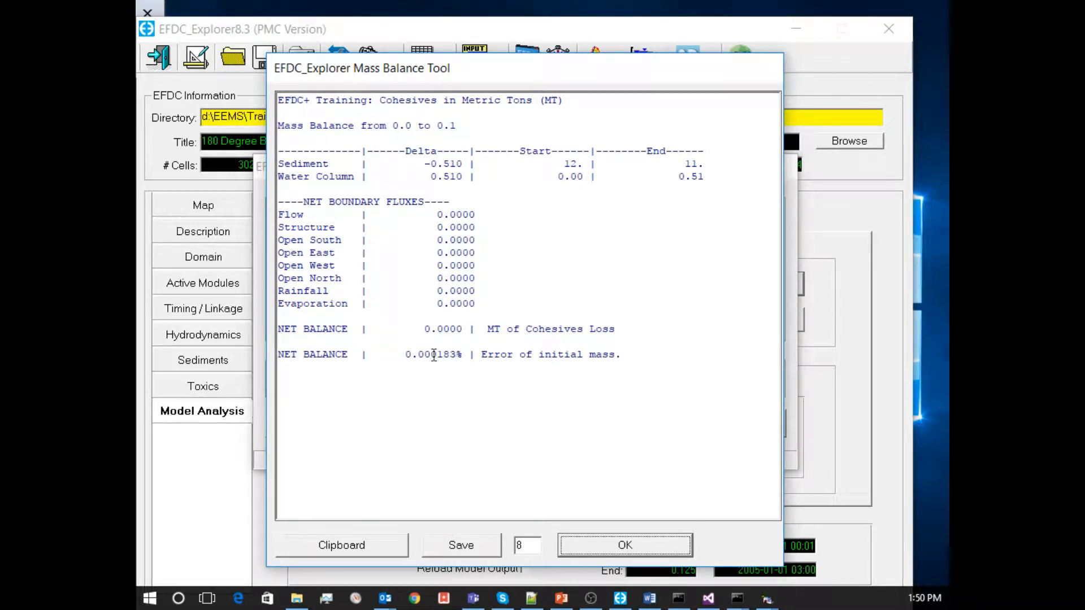
- Examine the net balance error percentage in the cohesives mass balance report, and close the report
{"action": "left_click_drag", "start_coordinate": [460, 356], "coordinate": [431, 357]}
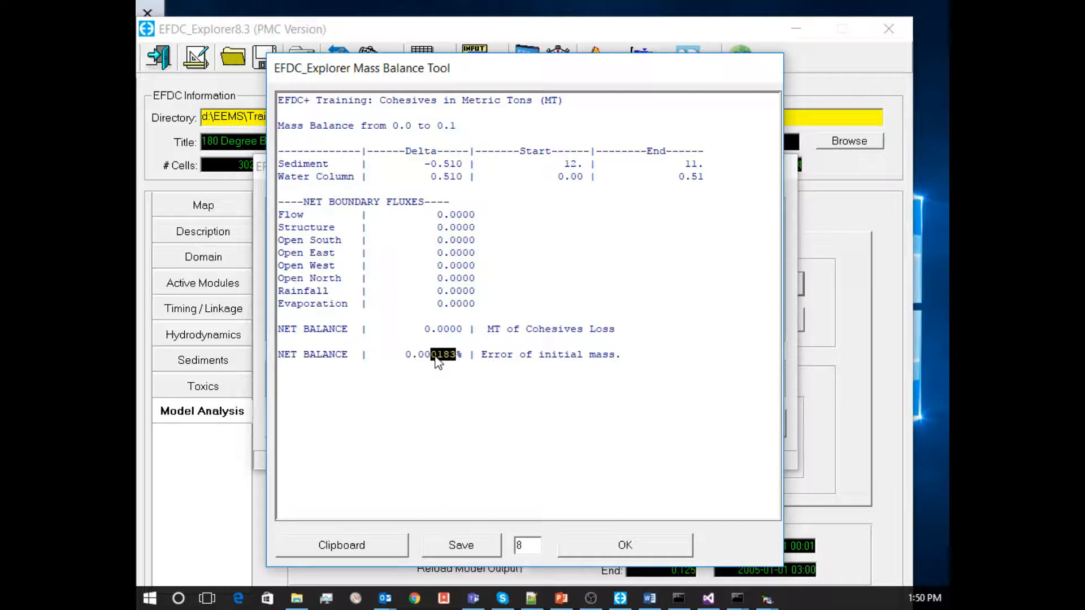
{"action": "left_click", "coordinate": [424, 426]}
{"action": "left_click", "coordinate": [650, 548]}
- Hide every line except Cummulative Error: Cohesives in the mass balance plot, and place the legend clear of the curve
{"action": "left_click_drag", "start_coordinate": [604, 353], "coordinate": [655, 338]}
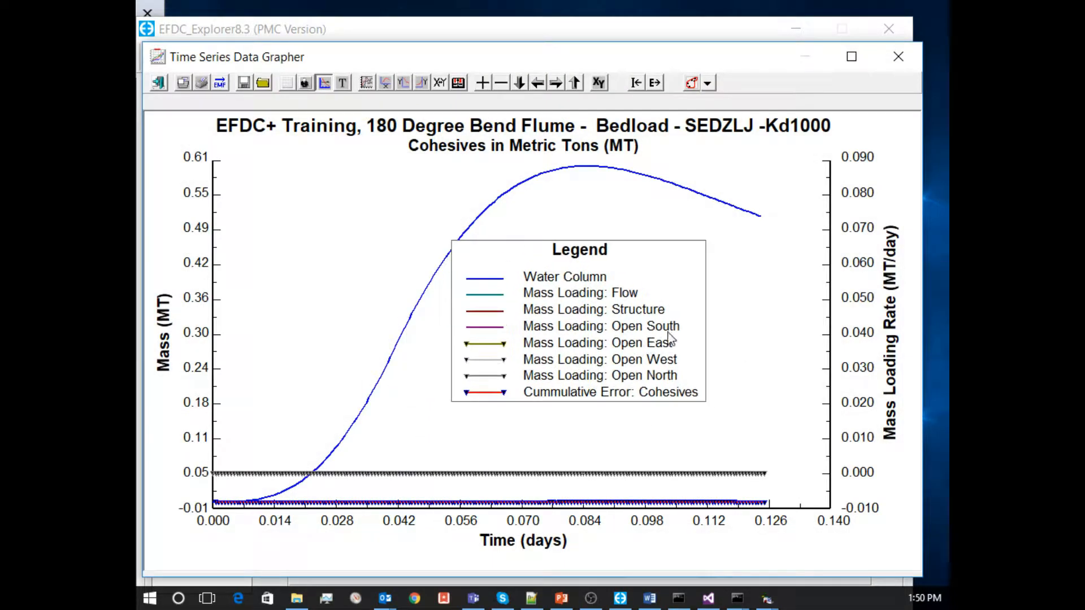
{"action": "right_click", "coordinate": [637, 312]}
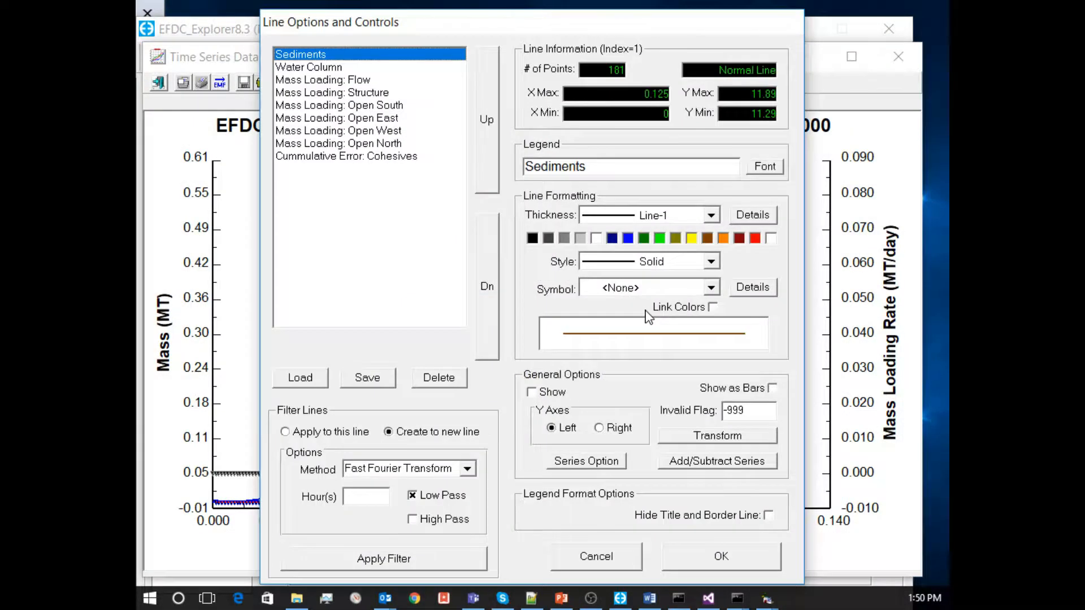
{"action": "left_click", "coordinate": [334, 145], "text": "shift"}
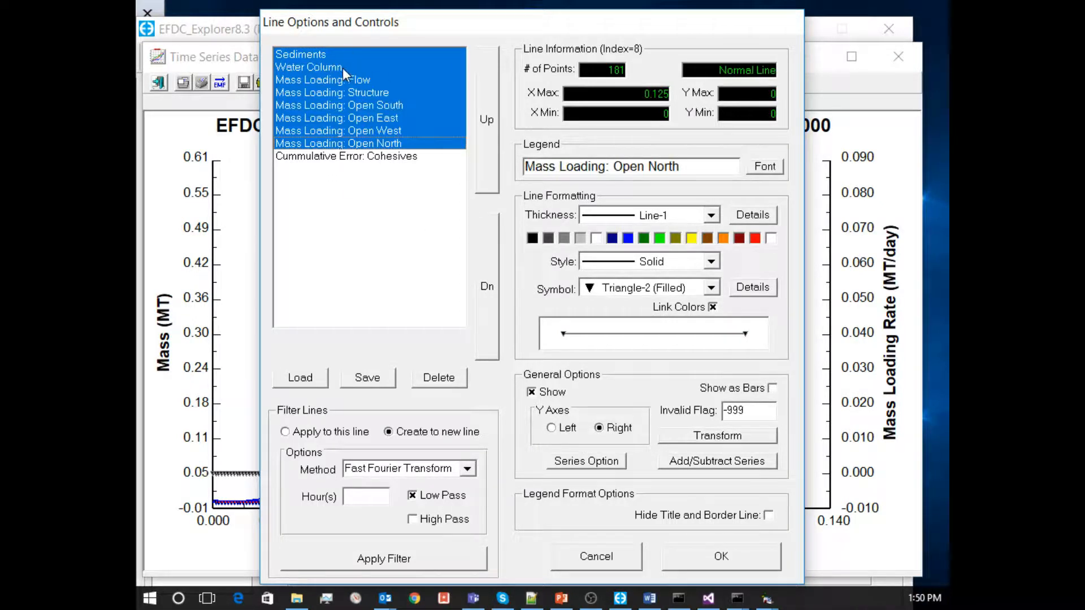
{"action": "left_click", "coordinate": [559, 392]}
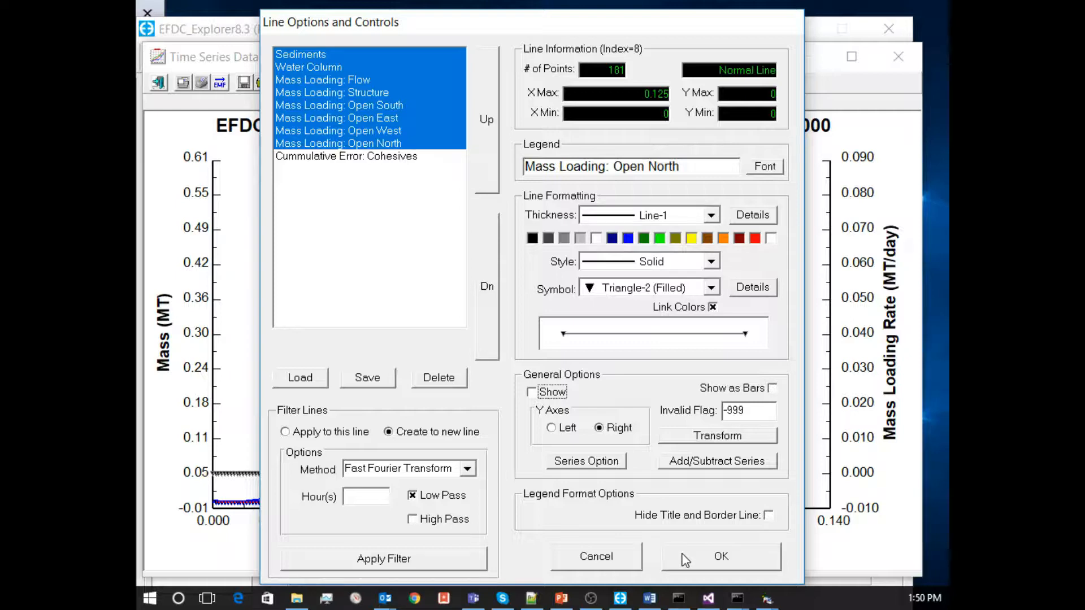
{"action": "left_click", "coordinate": [686, 560]}
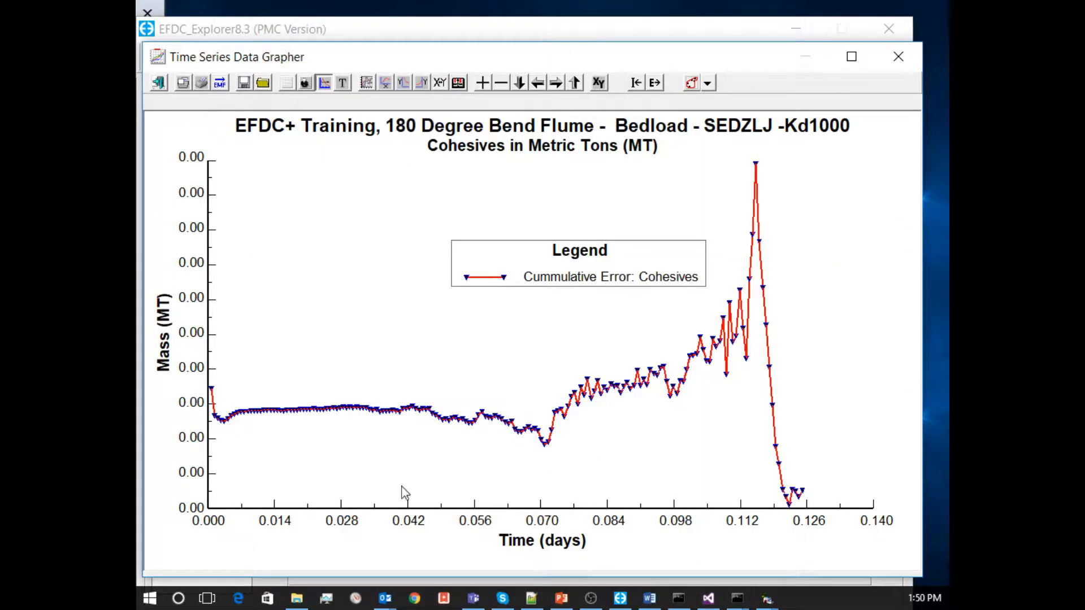
{"action": "left_click_drag", "start_coordinate": [601, 270], "coordinate": [407, 274]}
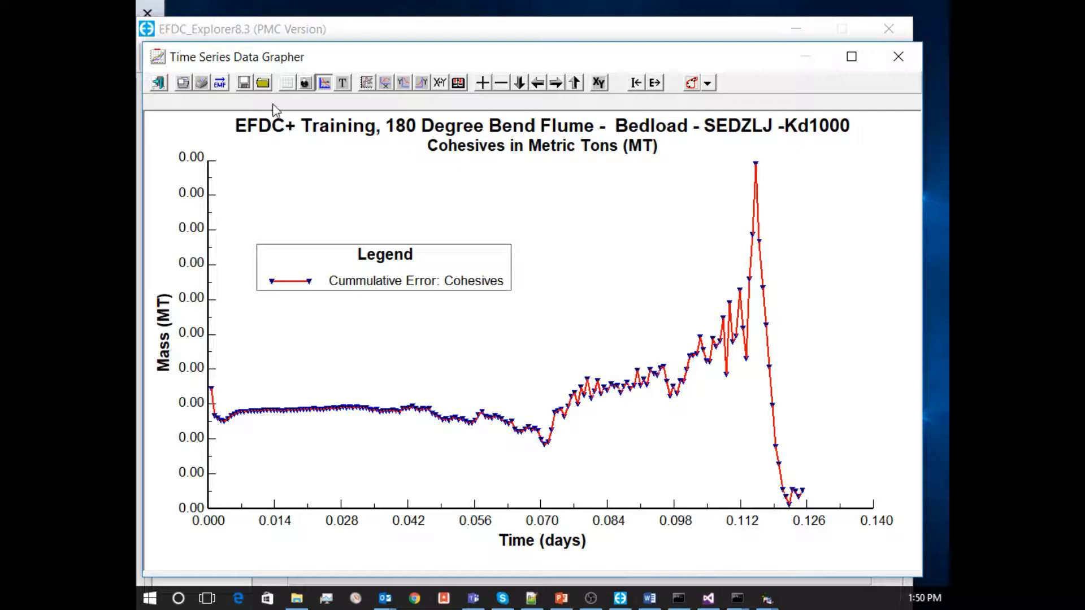
- Export the cohesives error plot as the metafile TS_MB_Cohesives.emf, and close the plot and the Mass Balance Toolbox
{"action": "left_click", "coordinate": [219, 83]}
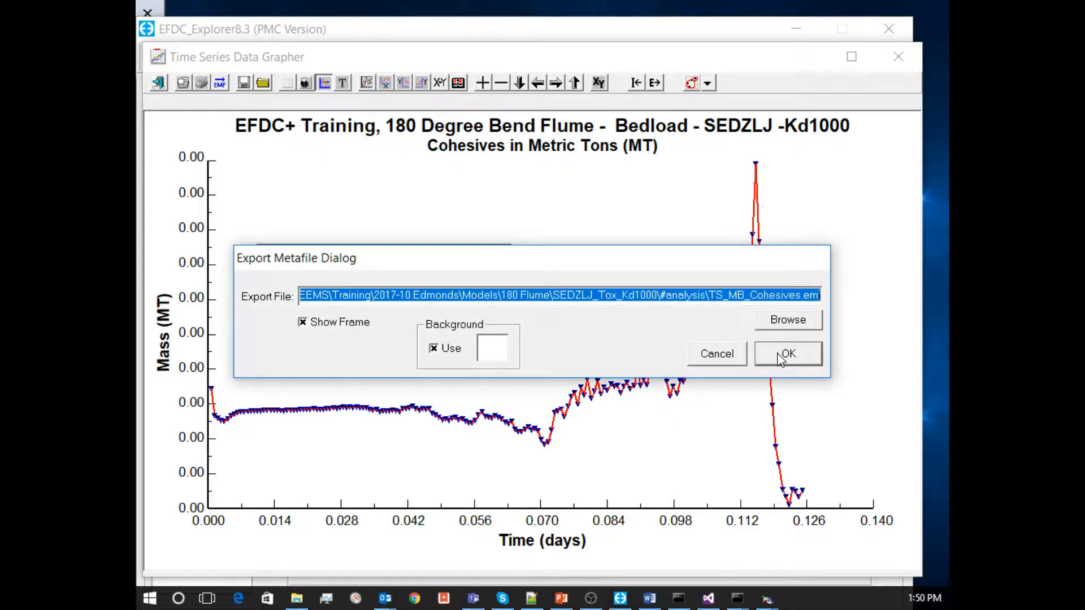
{"action": "left_click", "coordinate": [782, 354]}
{"action": "left_click", "coordinate": [899, 57]}
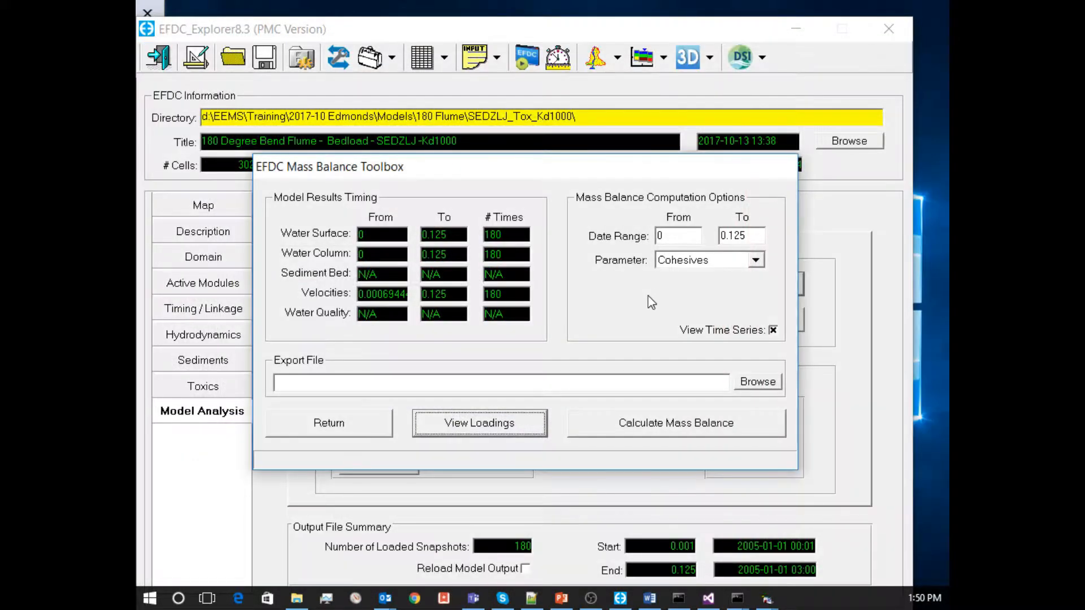
{"action": "left_click", "coordinate": [356, 425]}
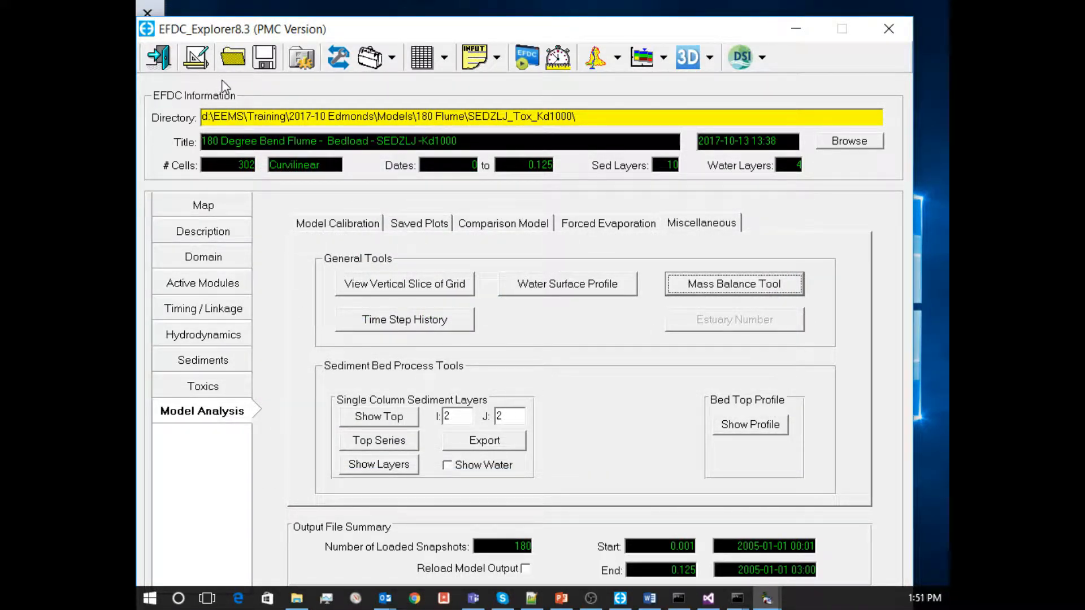
- Save the model with a full write into a new directory named SEDZLJ_Tox_Kd1000_DP inside the 180 Flume folder
{"action": "left_click", "coordinate": [263, 57]}
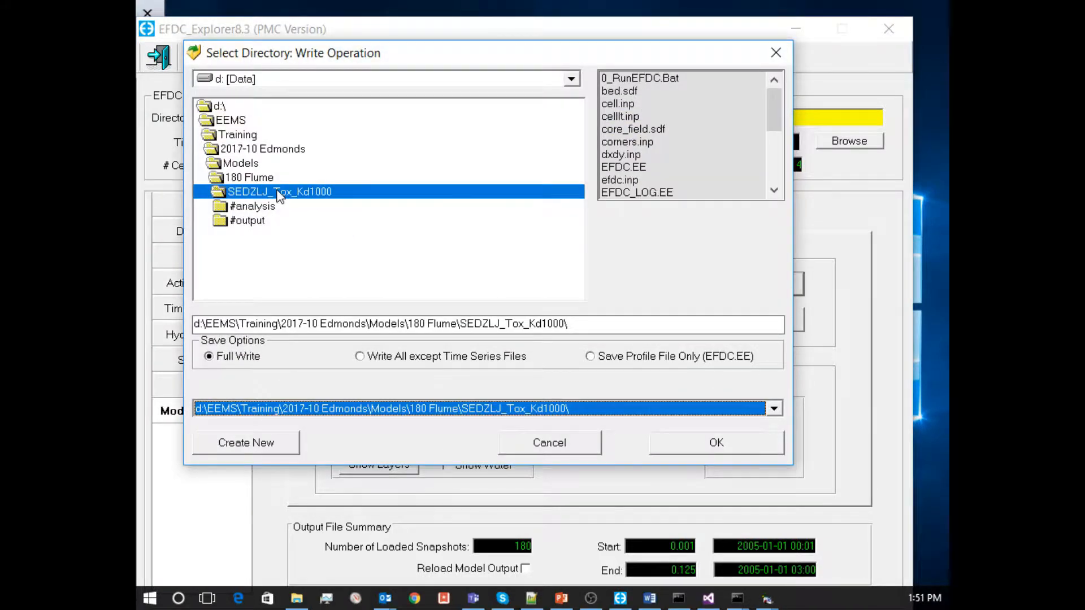
{"action": "double_click", "coordinate": [274, 179]}
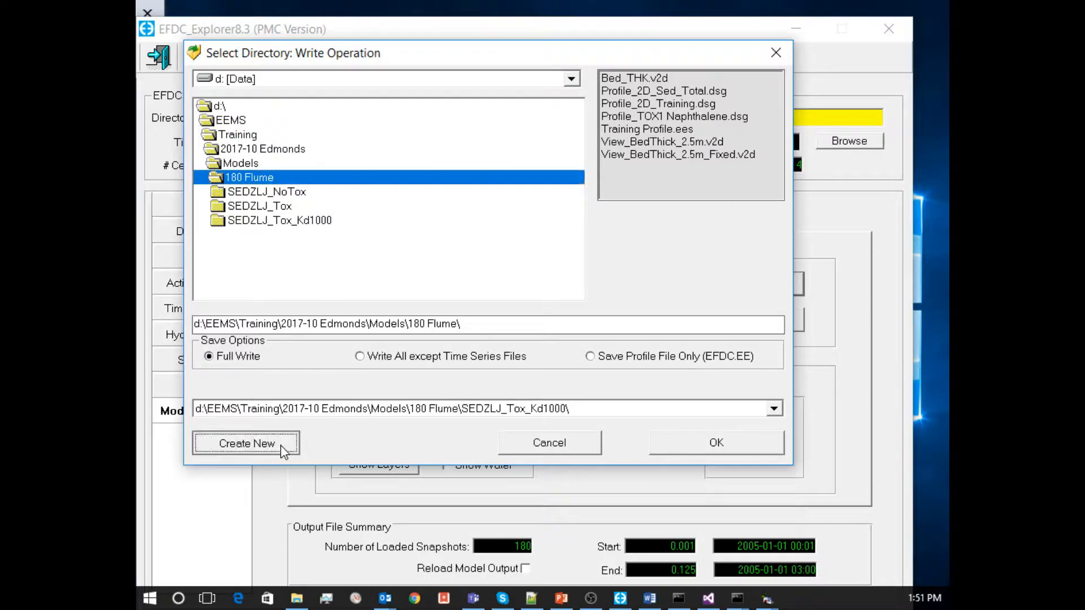
{"action": "left_click", "coordinate": [295, 445]}
{"action": "type", "text": "SEDZLJ_Tox_Kd1000"}
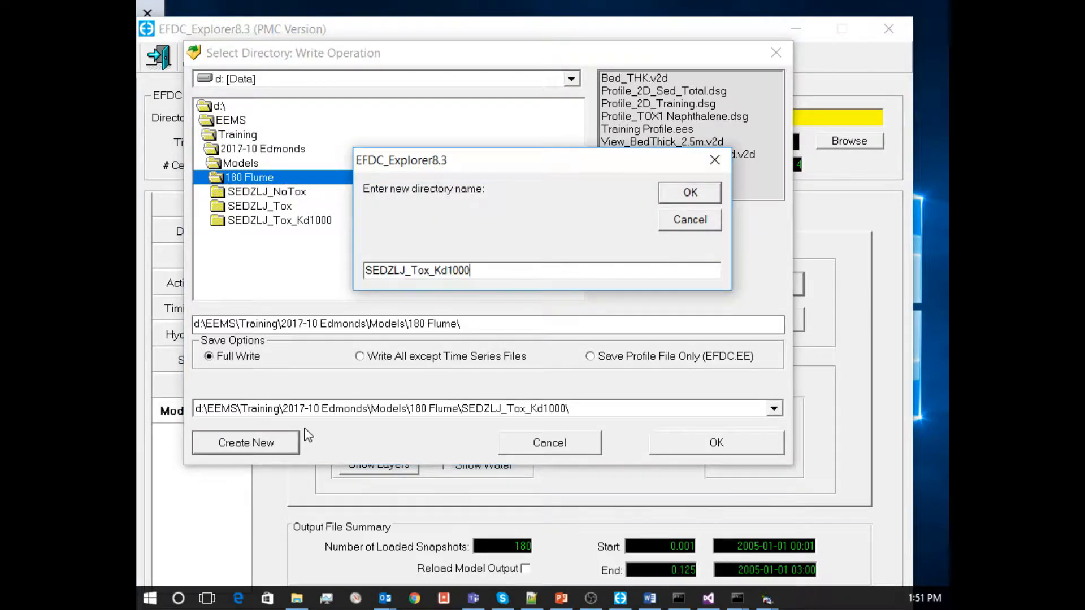
{"action": "type", "text": "_DP"}
{"action": "left_click", "coordinate": [690, 193]}
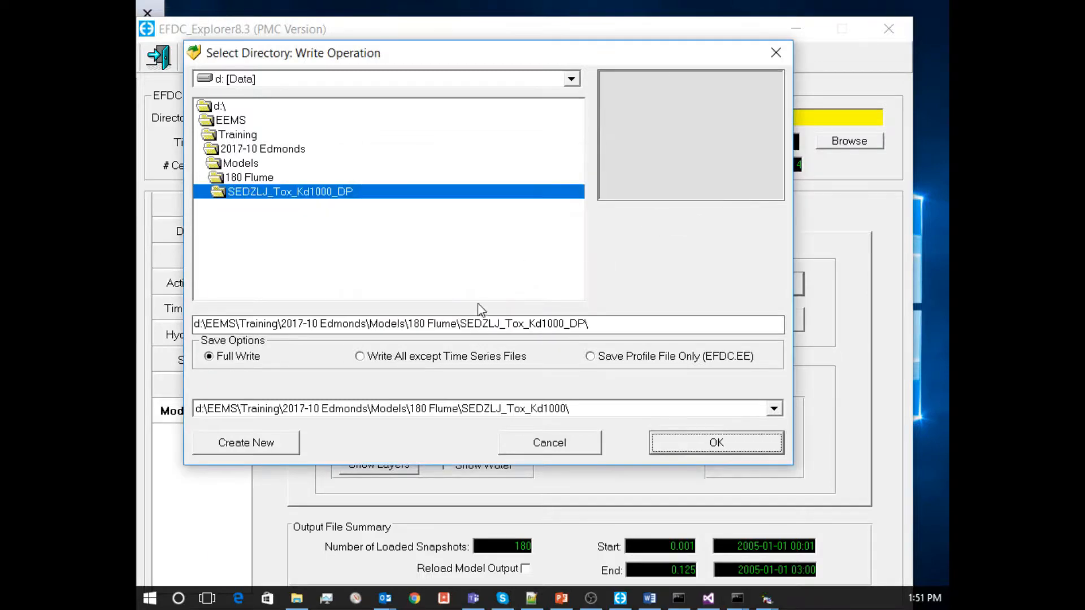
{"action": "left_click", "coordinate": [760, 443]}
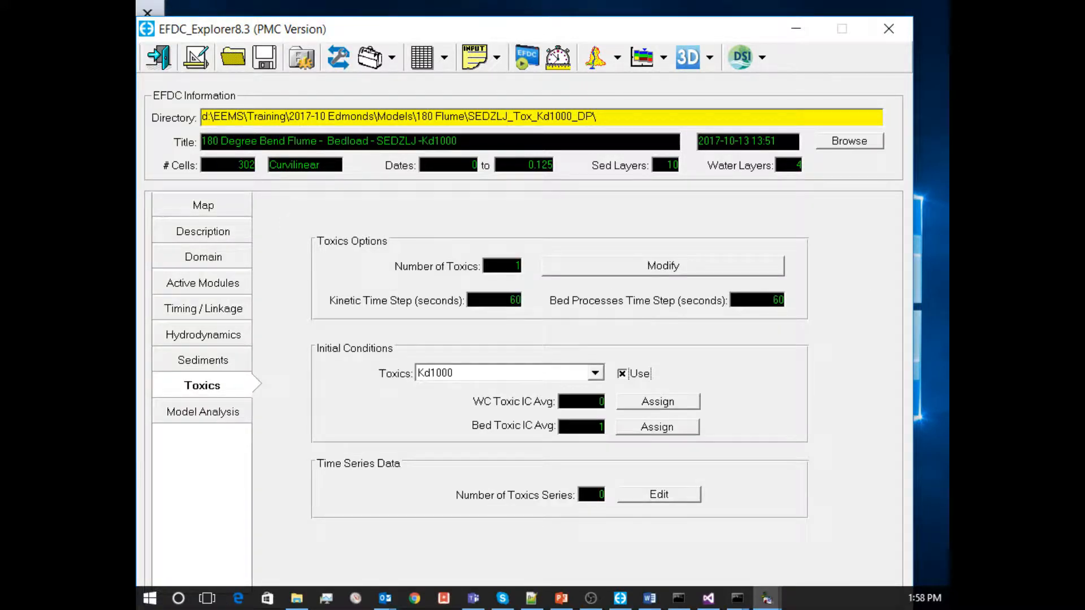
- Set volatilization to Ignore in the kinetic and loss terms of the toxic Kd1000
{"action": "left_click", "coordinate": [688, 272]}
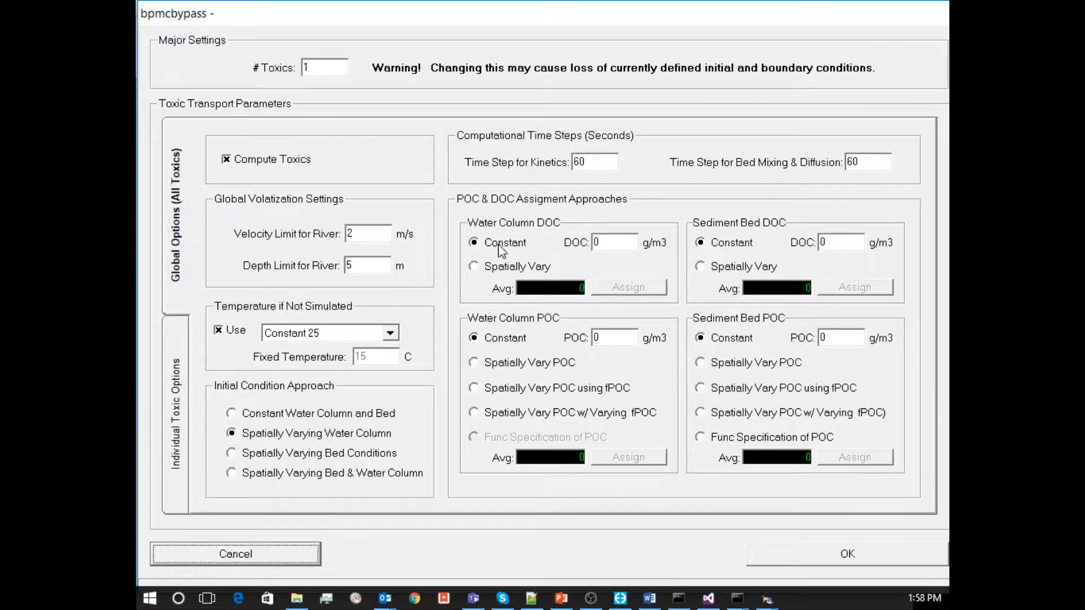
{"action": "left_click", "coordinate": [176, 408]}
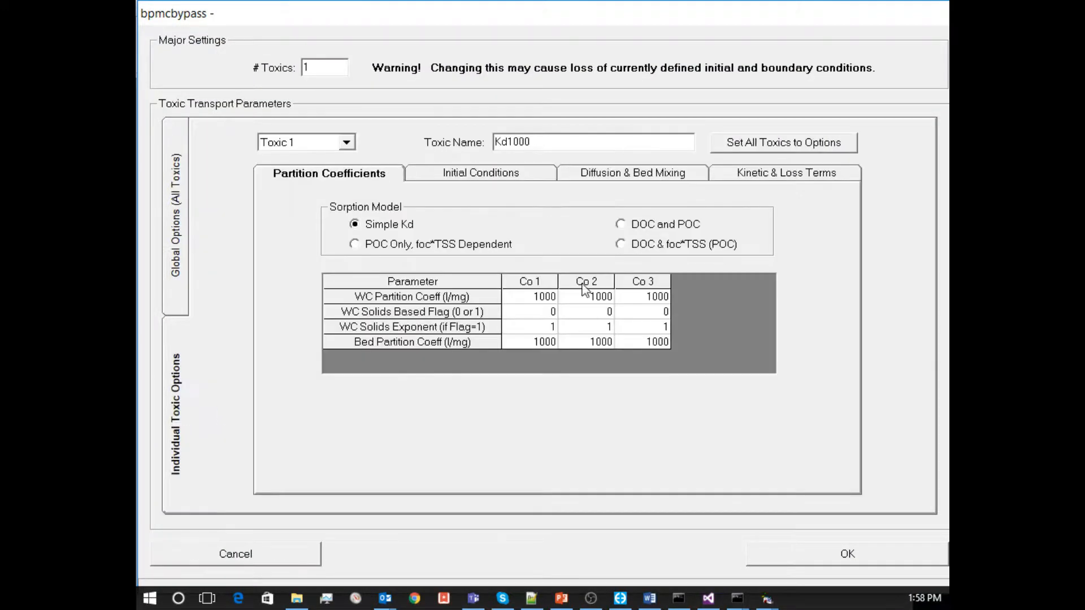
{"action": "left_click", "coordinate": [739, 178]}
{"action": "left_click", "coordinate": [341, 435]}
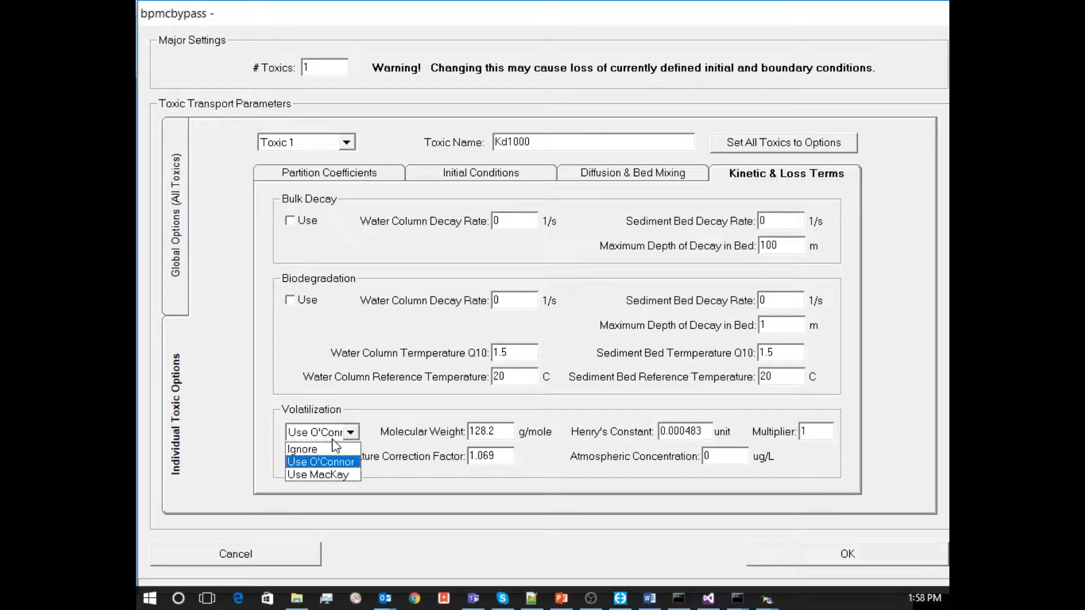
{"action": "left_click", "coordinate": [326, 449]}
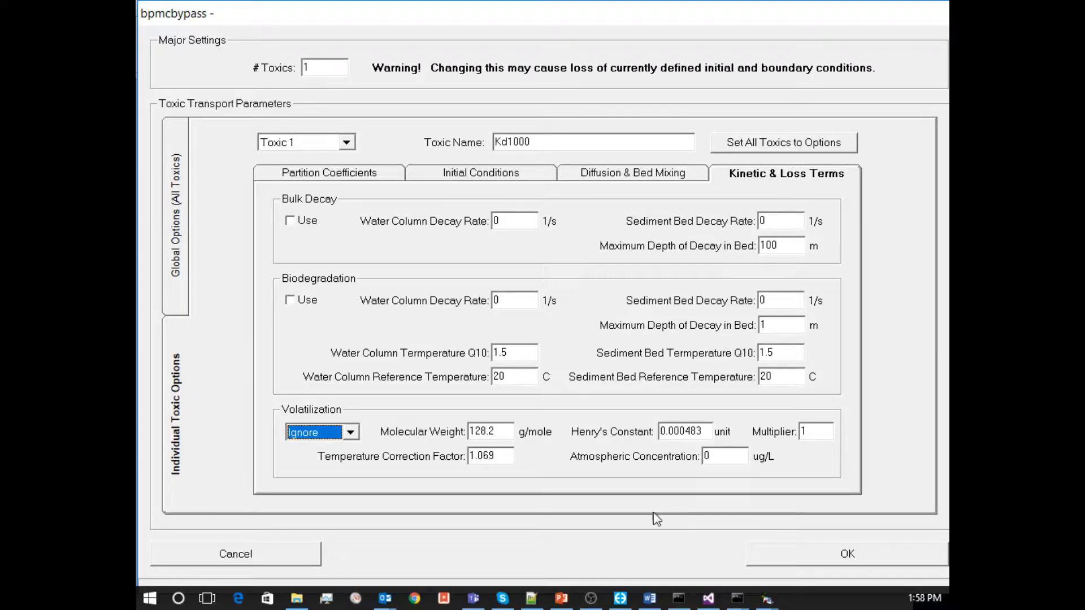
{"action": "left_click", "coordinate": [801, 556]}
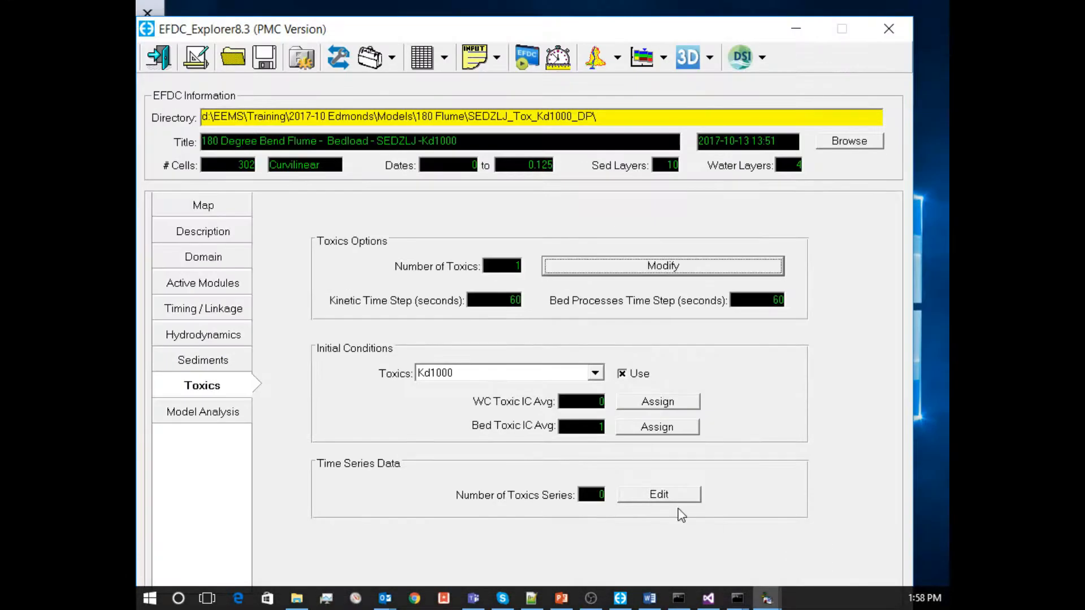
- Save the model to its SEDZLJ_Tox_Kd1000_DP directory, writing all except time series files
{"action": "left_click", "coordinate": [264, 57]}
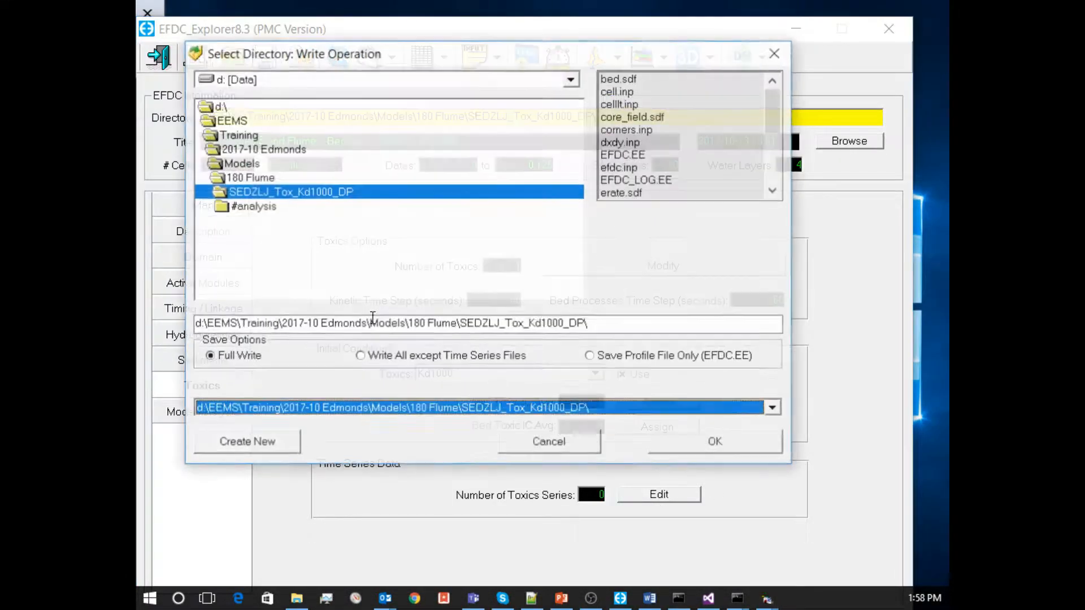
{"action": "left_click", "coordinate": [450, 356]}
{"action": "left_click", "coordinate": [681, 444]}
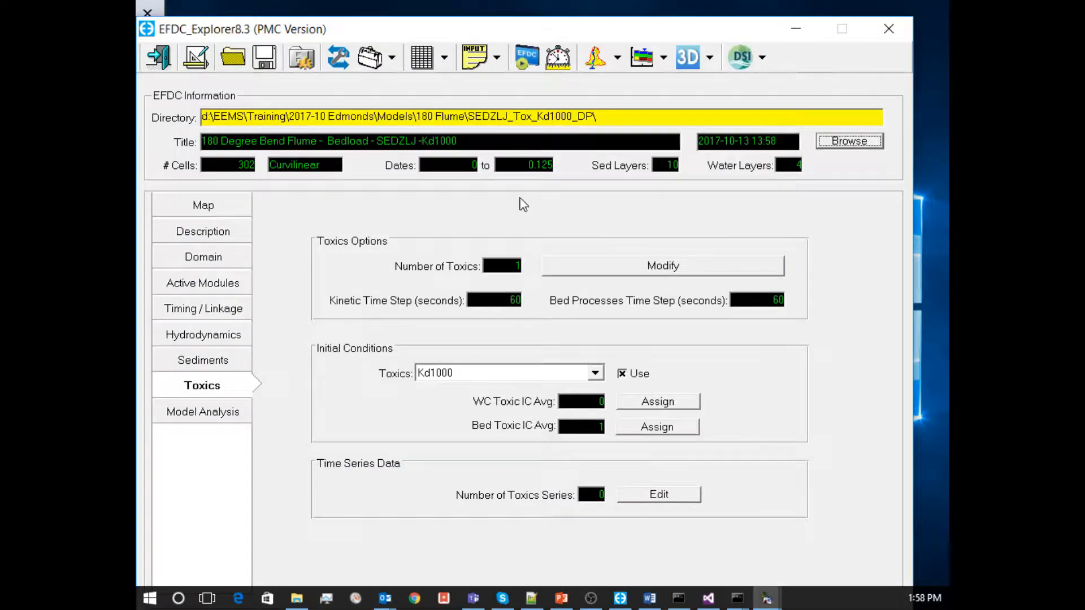
- Set the EFDC executable to EFDCPlus_083_OMP_171011_DP.exe from the ReleaseDP folder
{"action": "left_click", "coordinate": [301, 57]}
{"action": "left_click", "coordinate": [816, 209]}
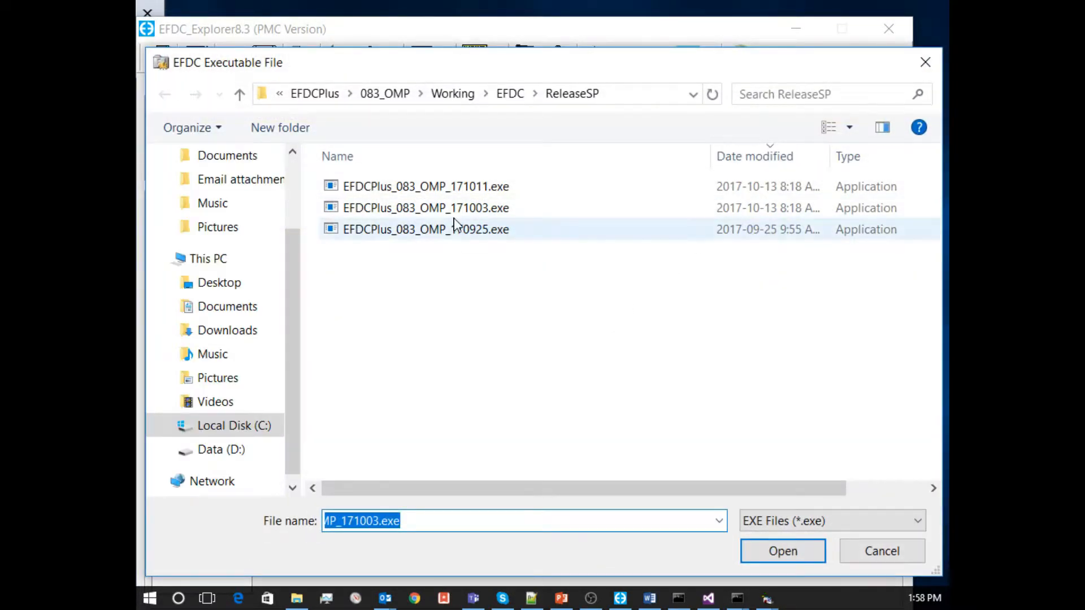
{"action": "left_click", "coordinate": [509, 96]}
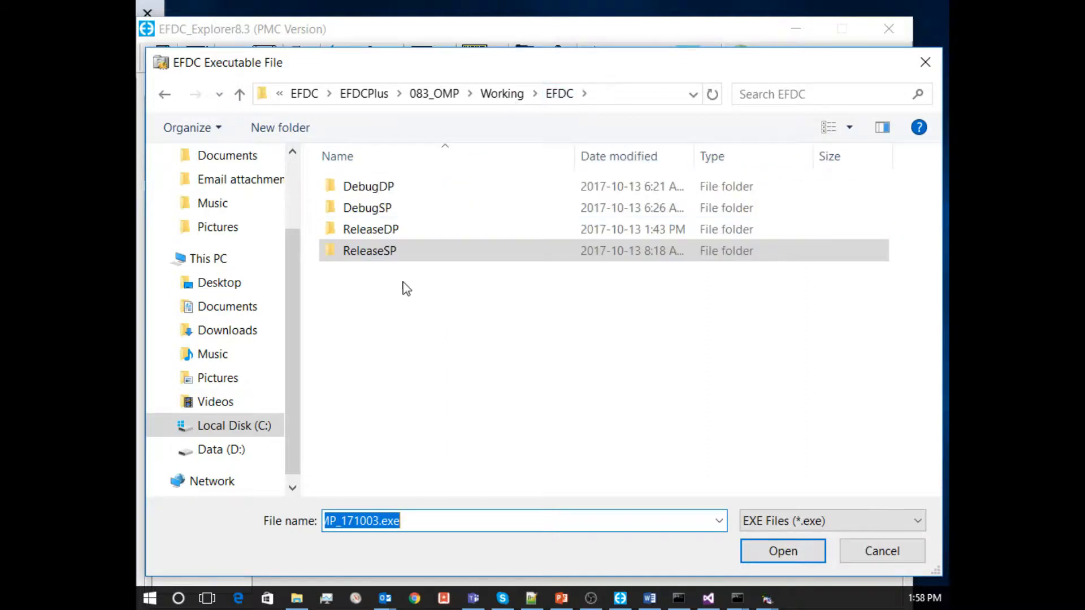
{"action": "double_click", "coordinate": [380, 228]}
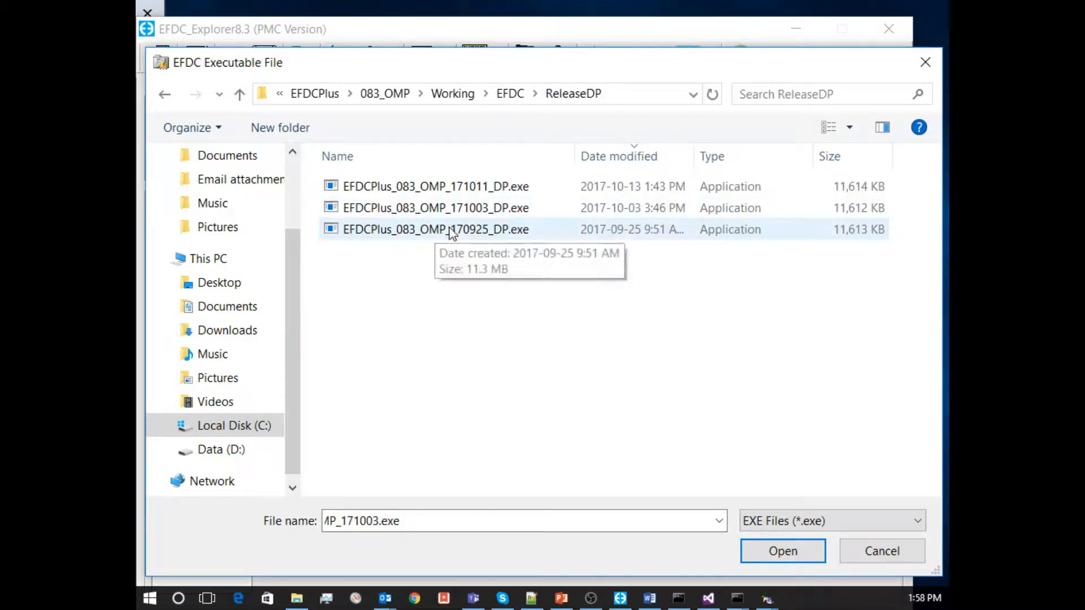
{"action": "double_click", "coordinate": [455, 192]}
{"action": "left_click", "coordinate": [786, 464]}
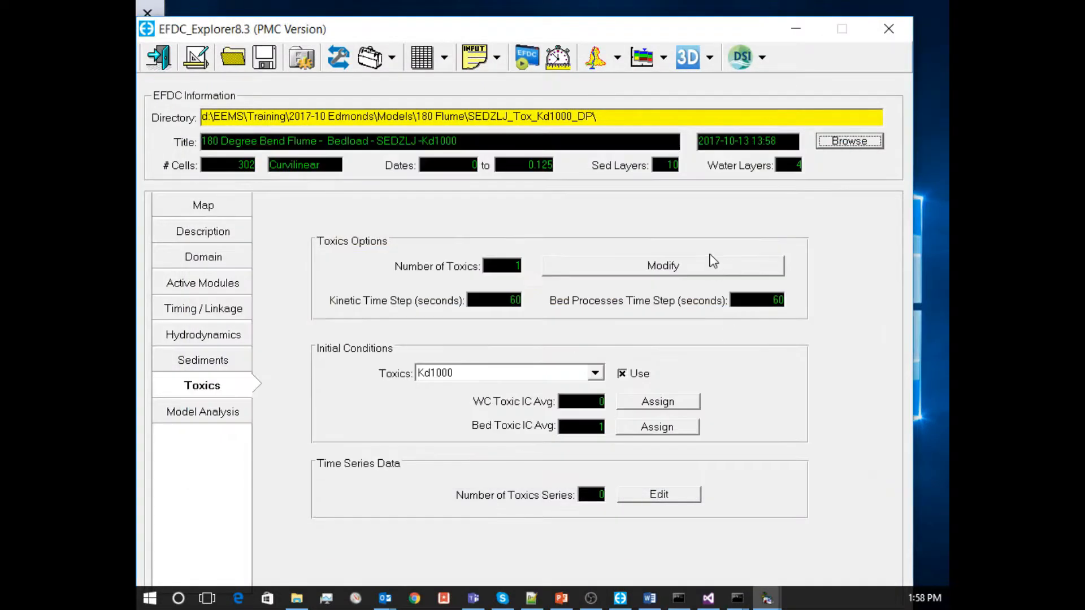
- Run EFDC+ on the SEDZLJ_Tox_Kd1000_DP model with 3 OMP threads and return to EFDC_Explorer
{"action": "left_click", "coordinate": [526, 56]}
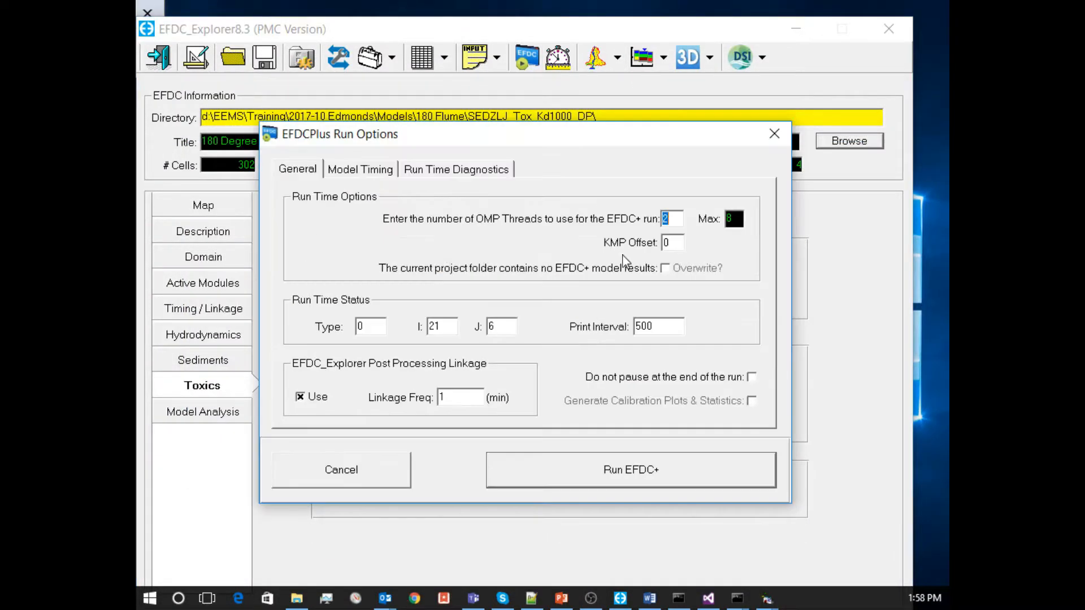
{"action": "type", "text": "3"}
{"action": "left_click", "coordinate": [598, 465]}
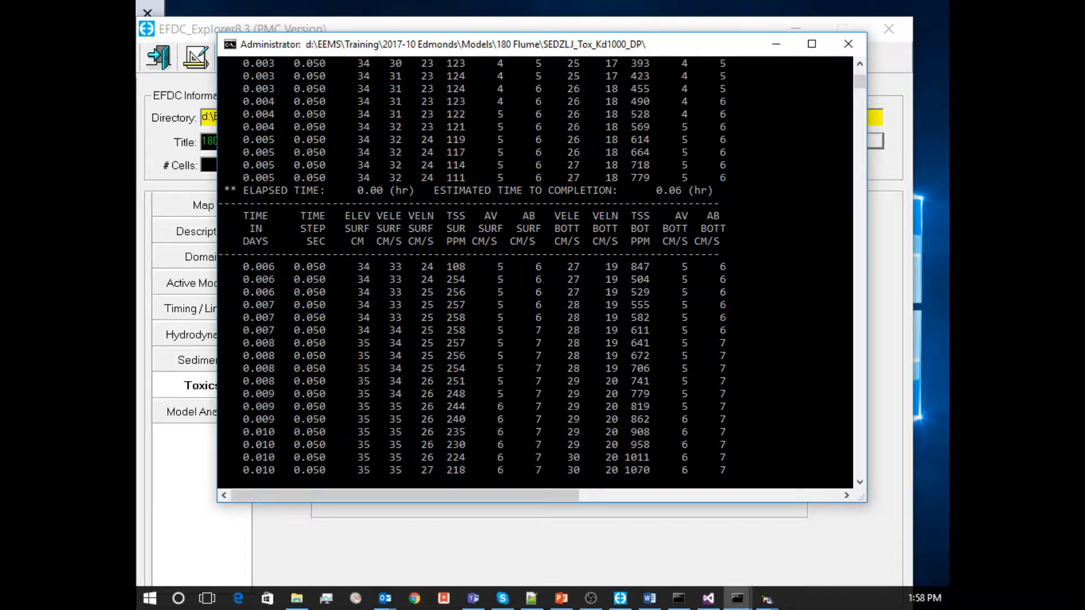
{"action": "key", "text": "alt+Tab"}
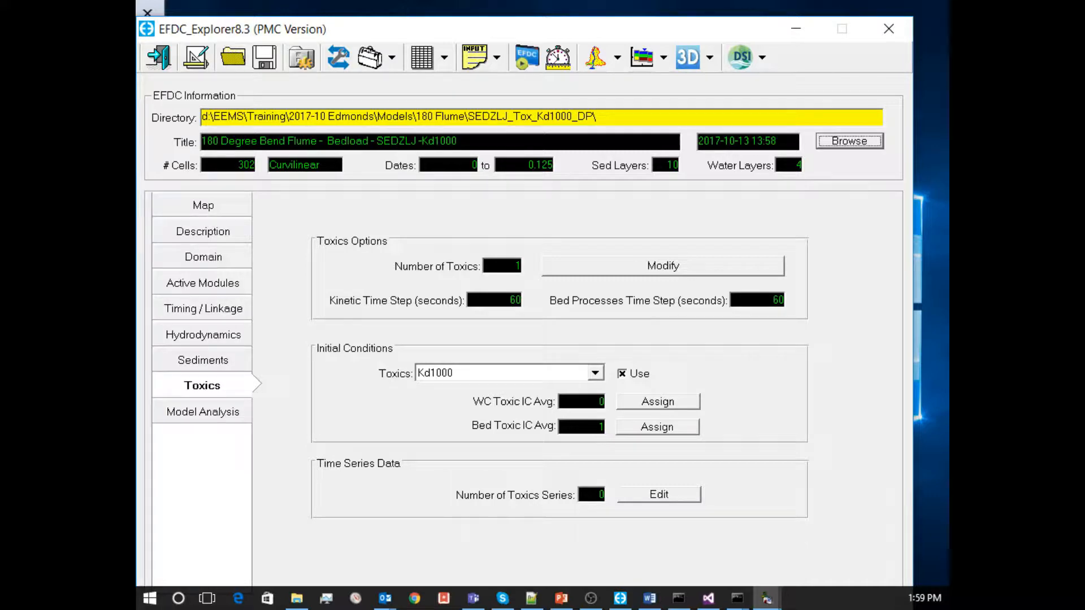
- Review the porewater diffusion rates of the toxic Kd1000 and close its settings without changes
{"action": "left_click", "coordinate": [625, 273]}
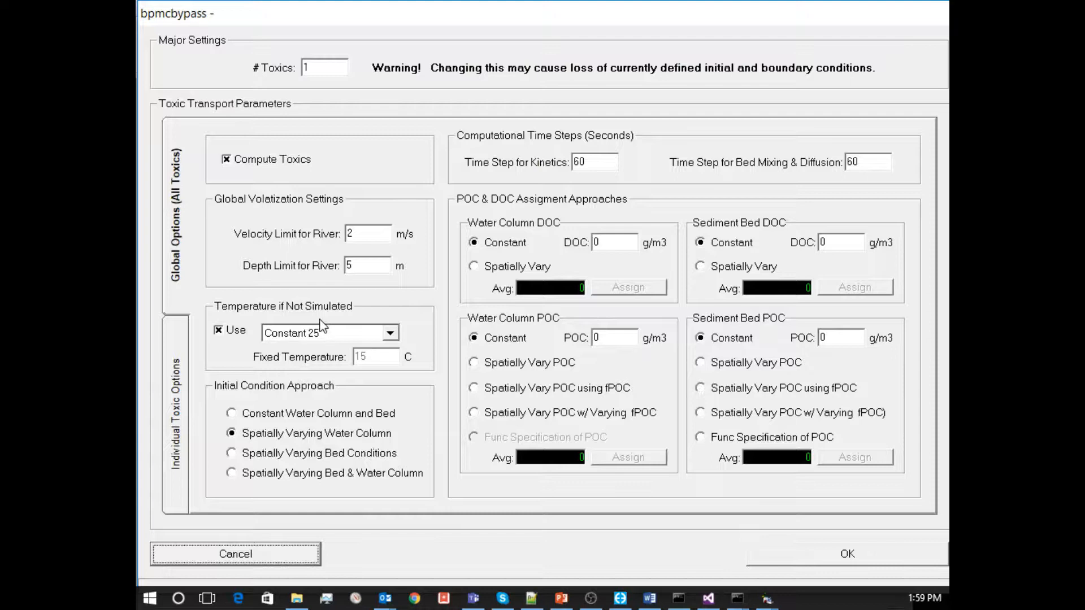
{"action": "left_click", "coordinate": [182, 416]}
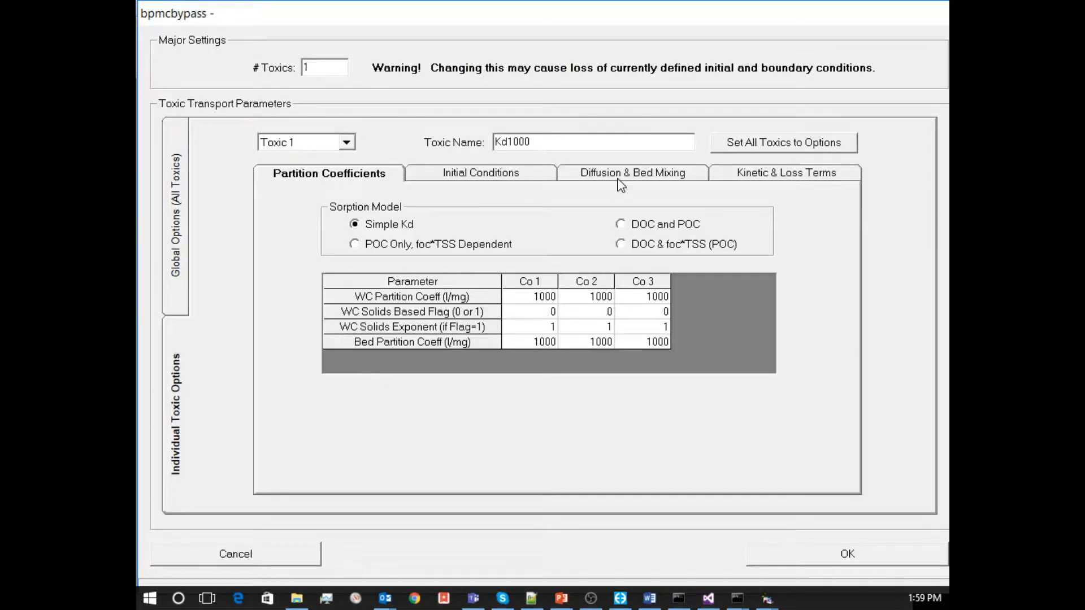
{"action": "left_click", "coordinate": [459, 182]}
{"action": "left_click", "coordinate": [587, 175]}
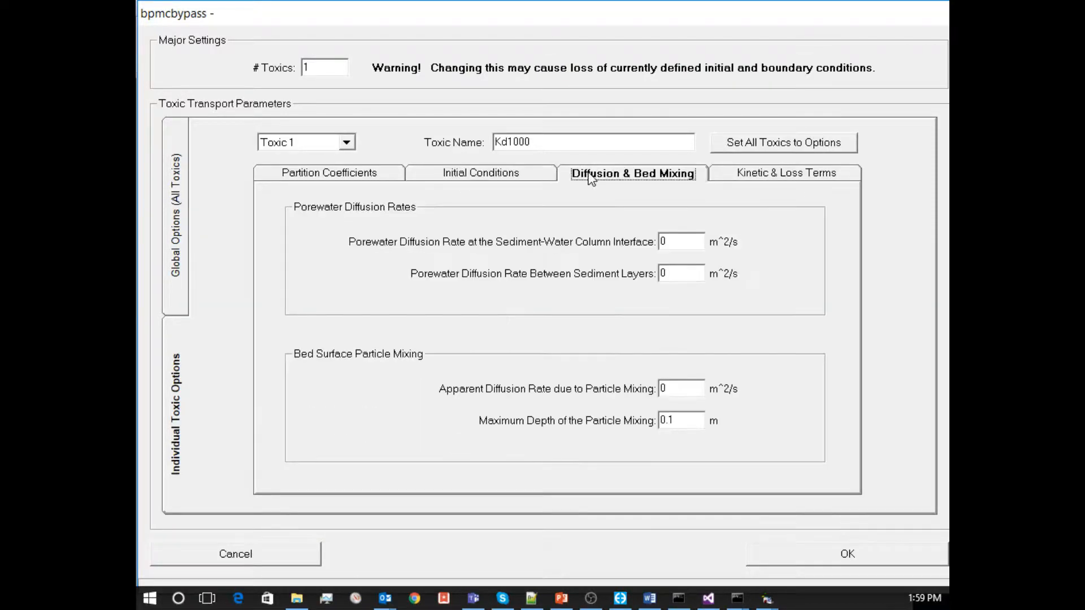
{"action": "left_click", "coordinate": [674, 244]}
{"action": "left_click", "coordinate": [668, 270]}
{"action": "left_click", "coordinate": [280, 557]}
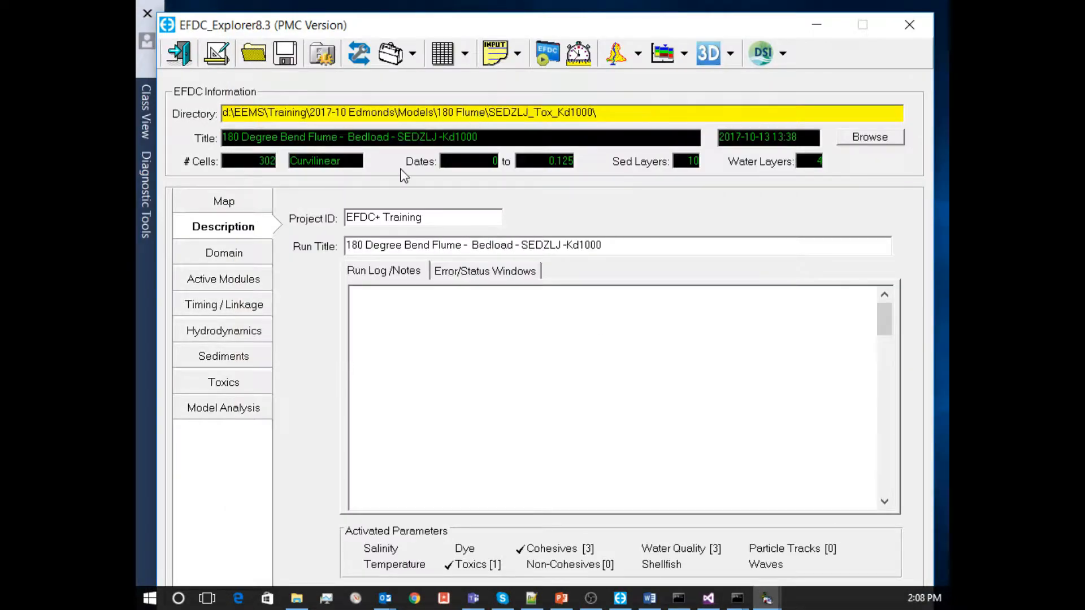
- Load the SEDZLJ_Tox_Kd1000_DP project from the 180 Flume folder in place of the current one
{"action": "left_click", "coordinate": [254, 54]}
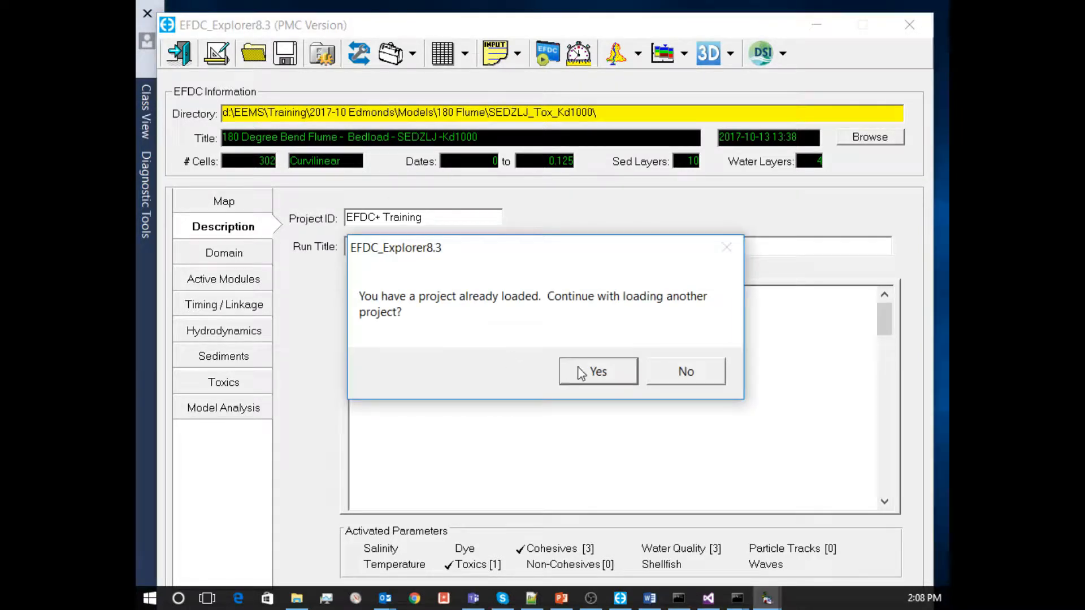
{"action": "left_click", "coordinate": [602, 381]}
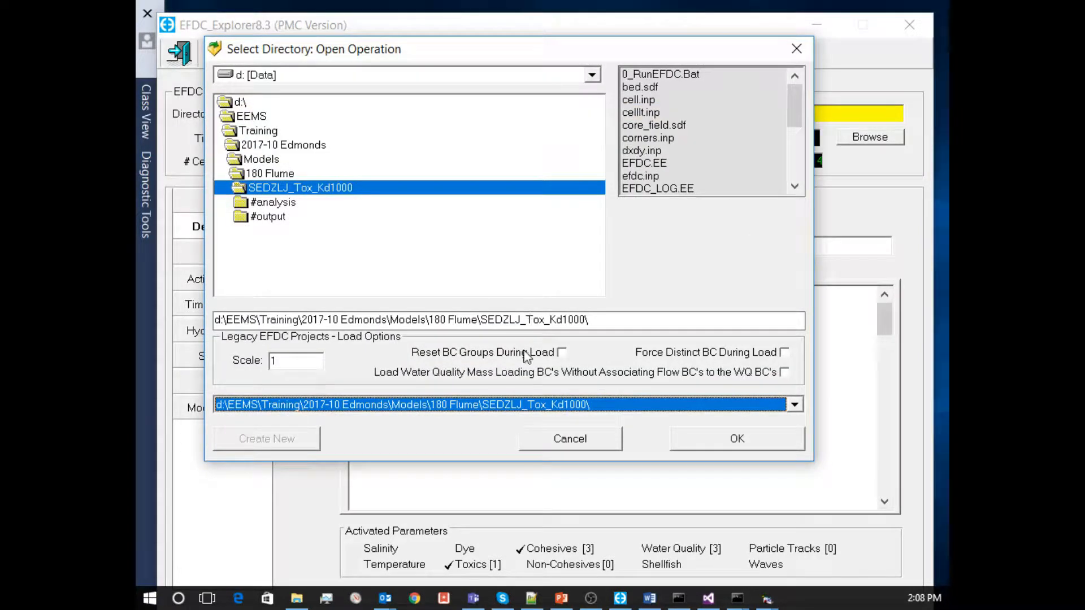
{"action": "left_click", "coordinate": [520, 406]}
{"action": "left_click", "coordinate": [520, 431]}
{"action": "left_click", "coordinate": [754, 441]}
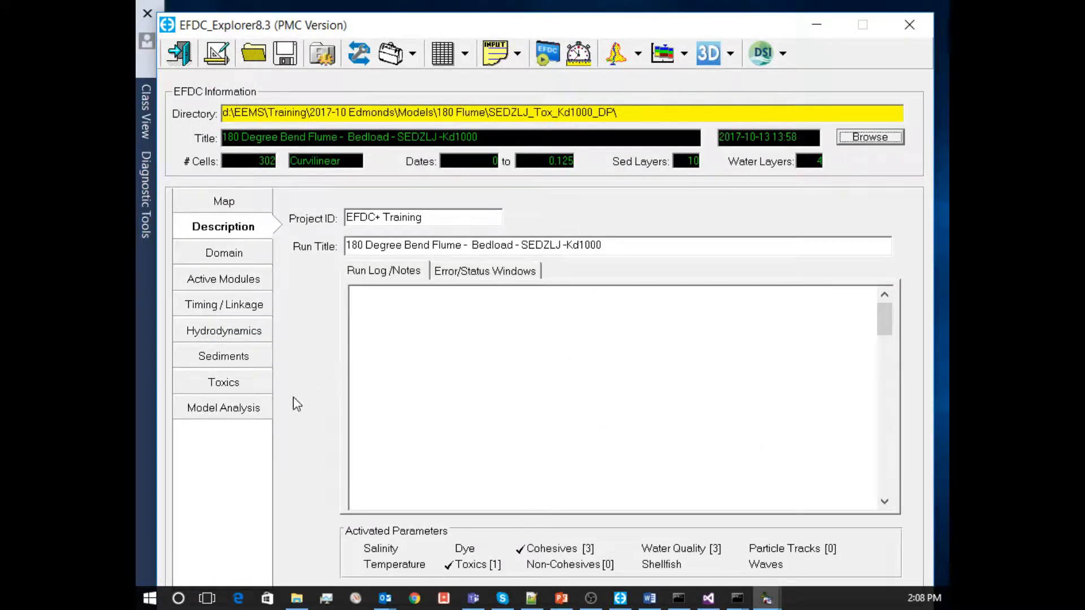
- Check the volatilization setting in the kinetic and loss terms of the toxic Kd1000
{"action": "left_click", "coordinate": [251, 382]}
{"action": "left_click", "coordinate": [623, 269]}
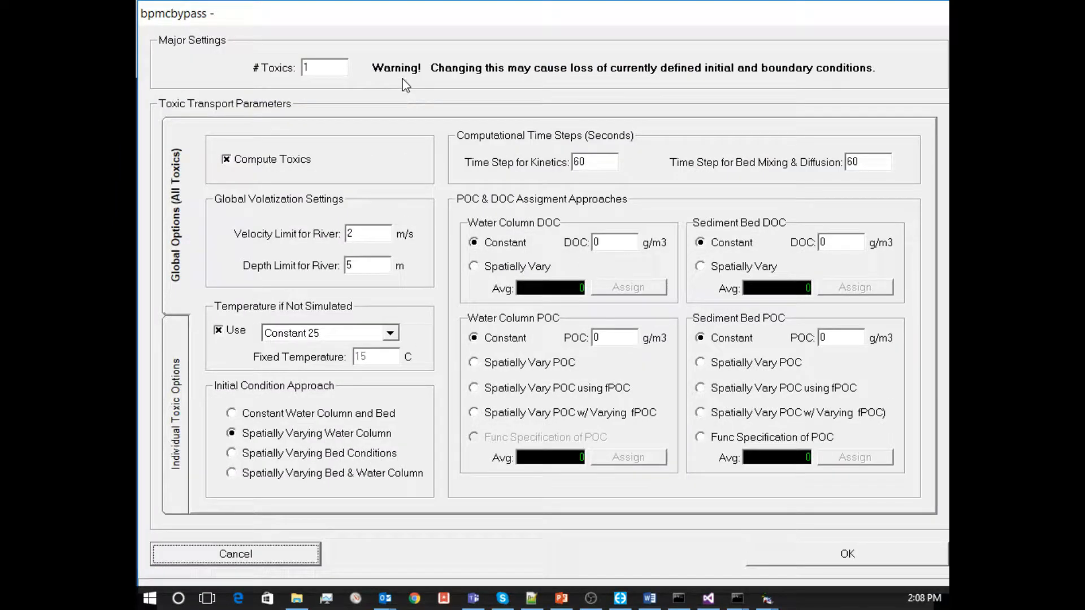
{"action": "left_click", "coordinate": [182, 445]}
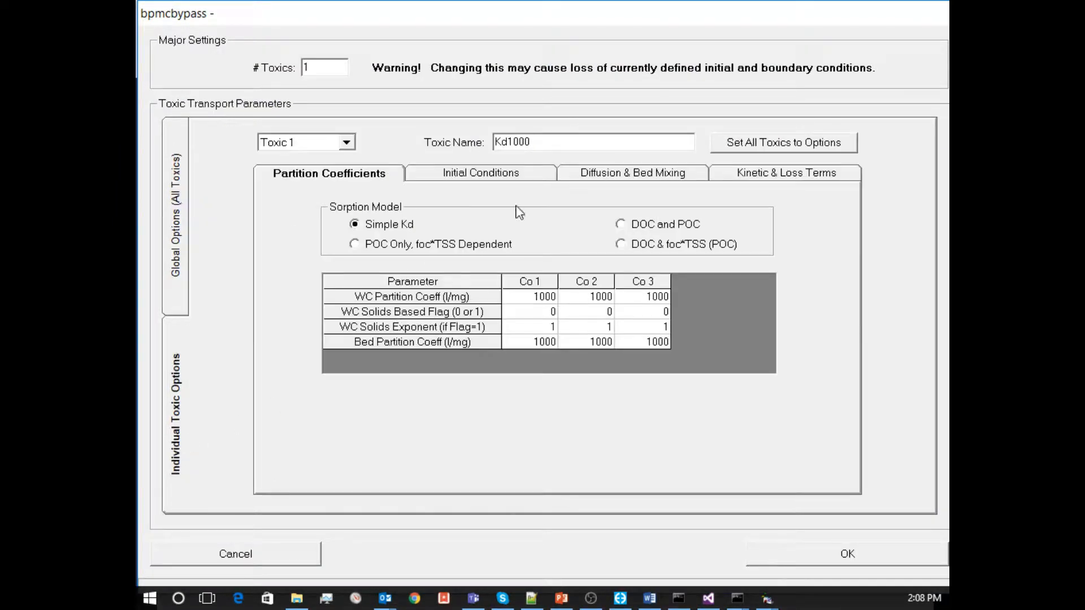
{"action": "left_click", "coordinate": [764, 182]}
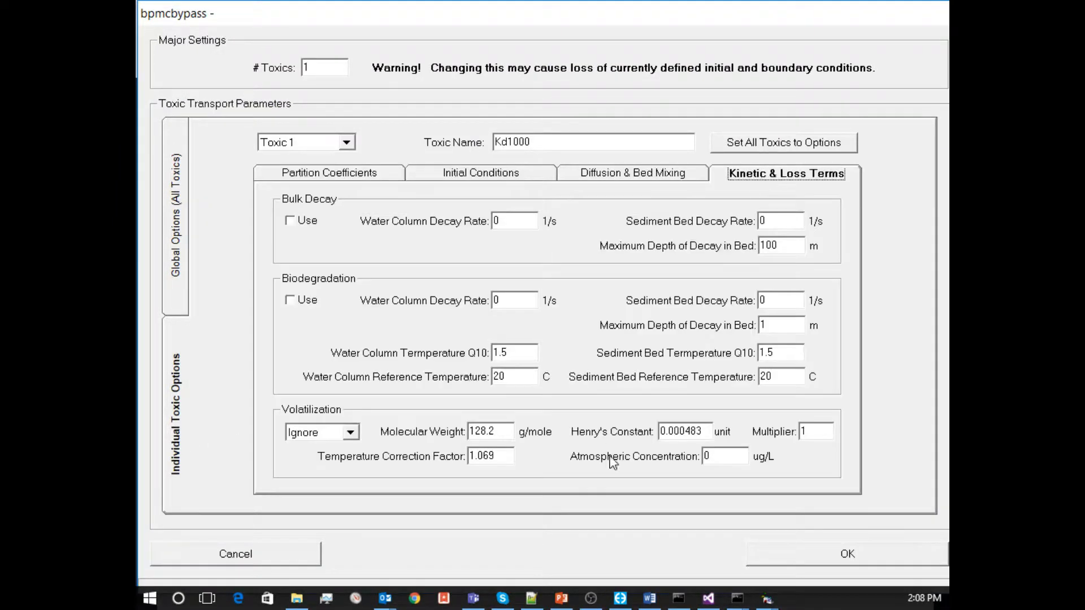
{"action": "left_click", "coordinate": [236, 555]}
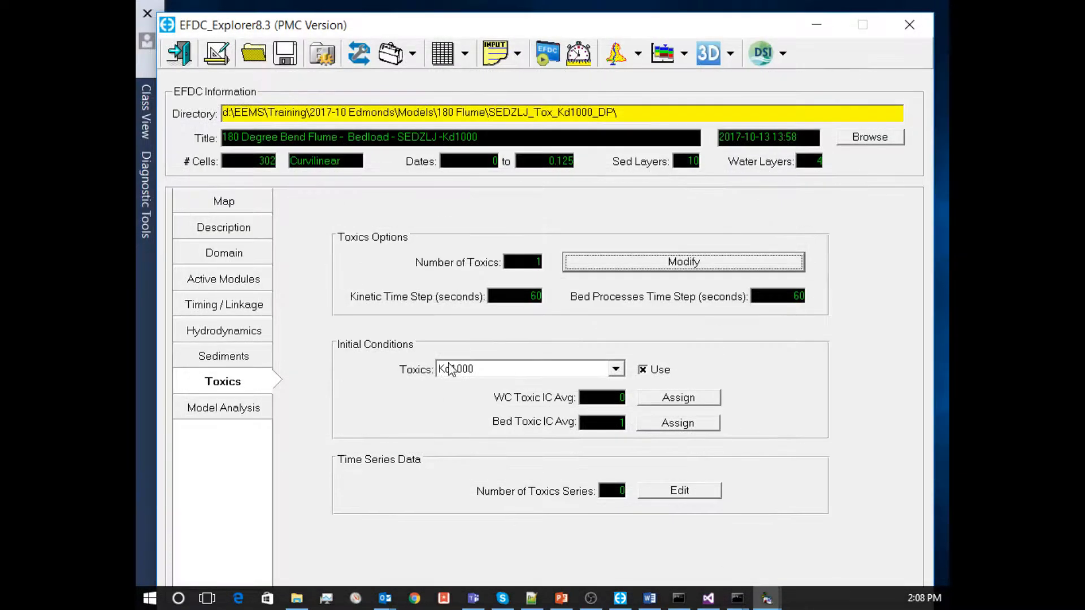
- Check the diffusion and bed mixing parameters of the toxic Kd1000 in the double-precision model
{"action": "left_click", "coordinate": [572, 270]}
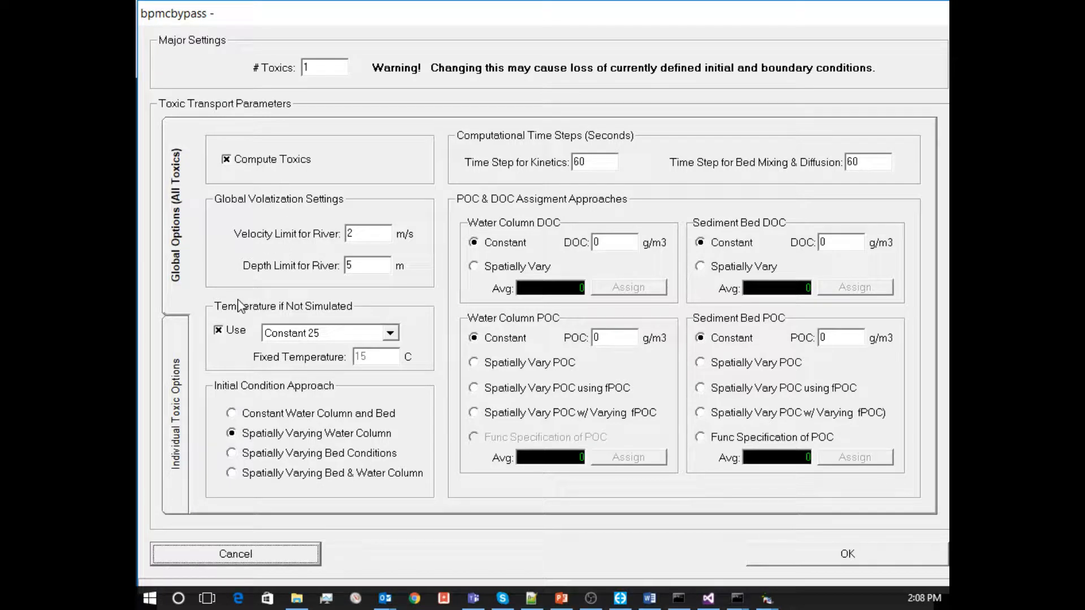
{"action": "left_click", "coordinate": [178, 350]}
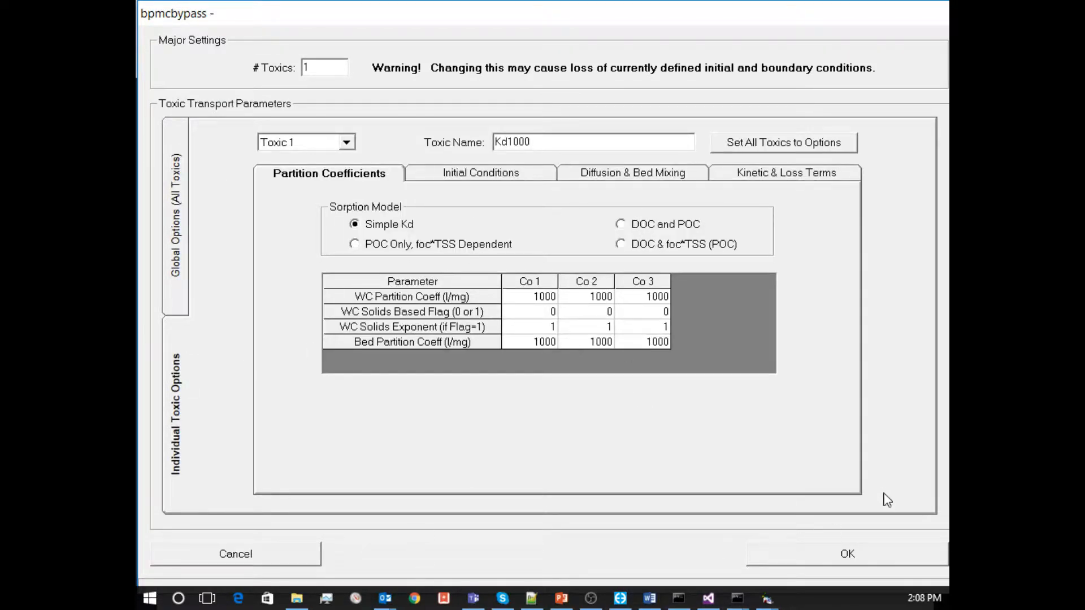
{"action": "left_click", "coordinate": [608, 186]}
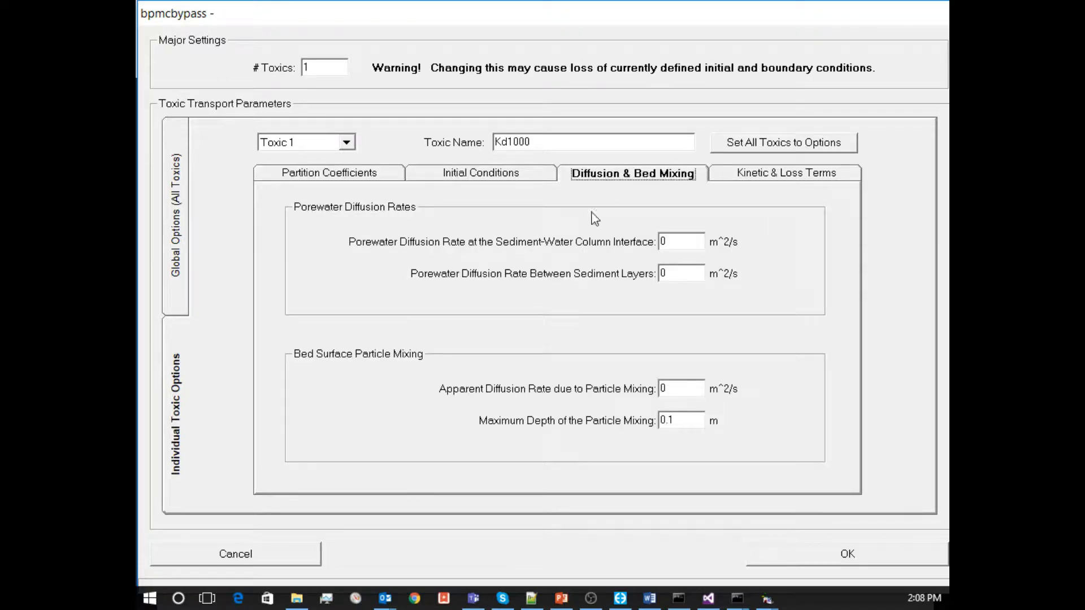
{"action": "left_click", "coordinate": [849, 556]}
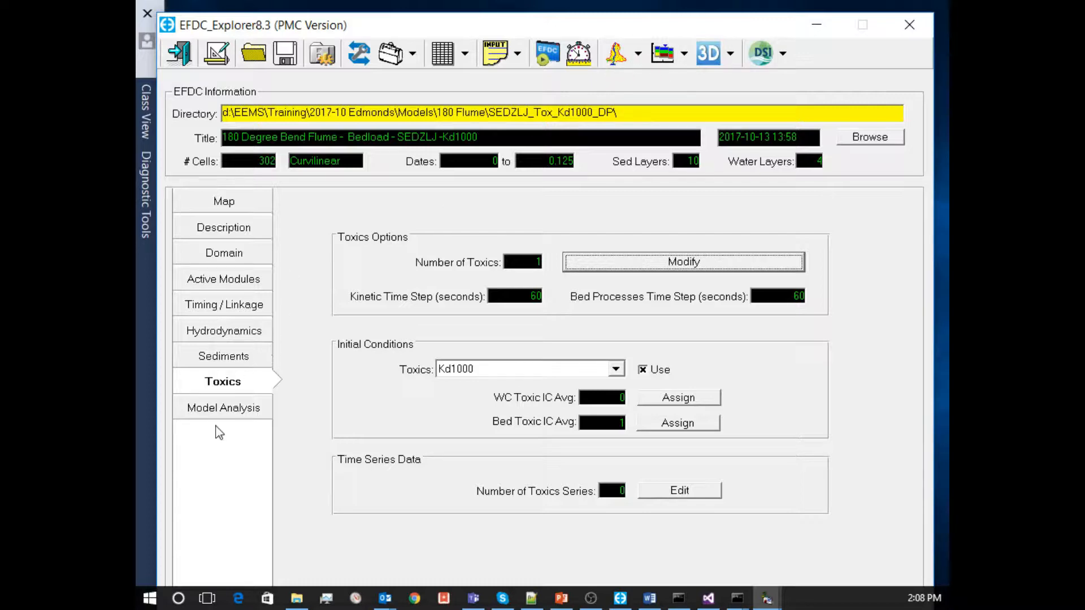
- Calculate the Toxics mass balance for dates 0 to 0.125 with time series viewing enabled, and dismiss the report
{"action": "left_click", "coordinate": [221, 408]}
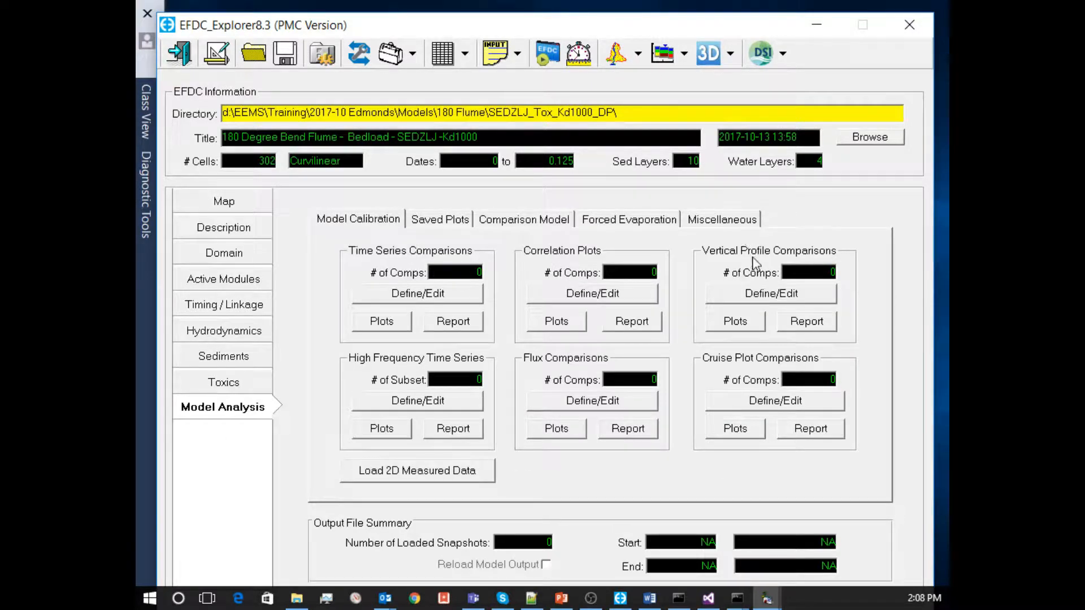
{"action": "left_click", "coordinate": [733, 221]}
{"action": "left_click", "coordinate": [730, 279]}
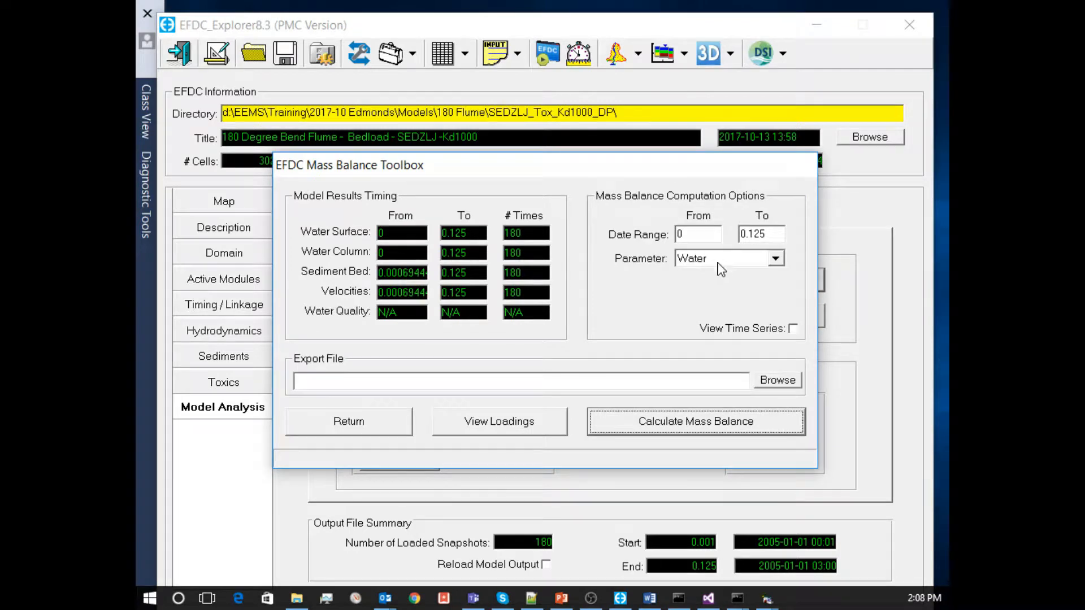
{"action": "left_click", "coordinate": [719, 259]}
{"action": "left_click", "coordinate": [707, 311]}
{"action": "left_click", "coordinate": [767, 333]}
{"action": "left_click", "coordinate": [763, 420]}
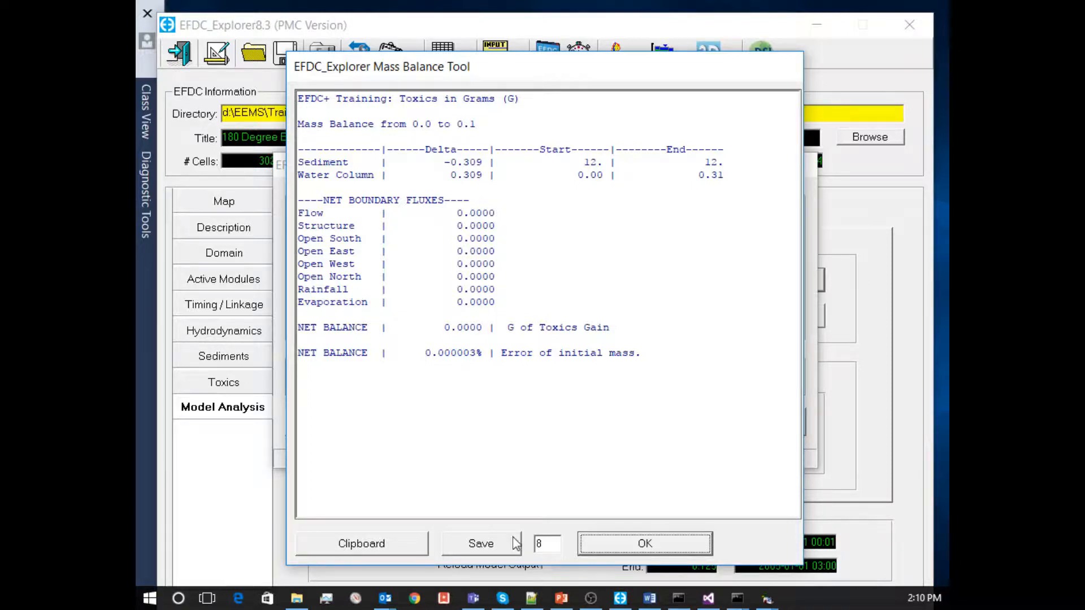
{"action": "left_click", "coordinate": [602, 543]}
- Hide every mass balance series except the cumulative toxics error and move the legend beneath the curve
{"action": "left_click_drag", "start_coordinate": [540, 458], "coordinate": [629, 375]}
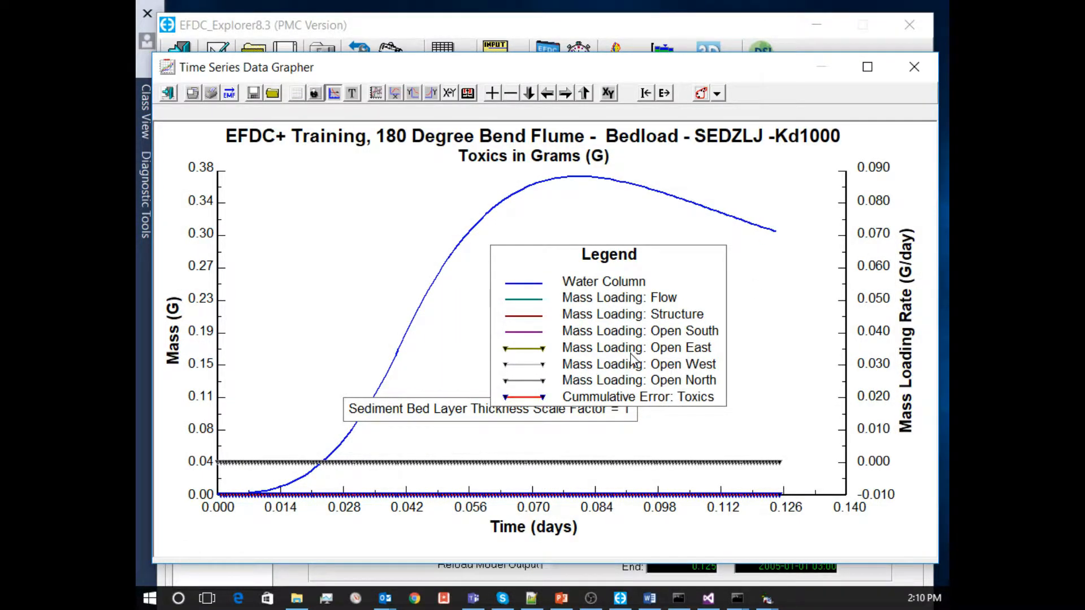
{"action": "double_click", "coordinate": [630, 359]}
{"action": "left_click", "coordinate": [408, 145], "text": "shift"}
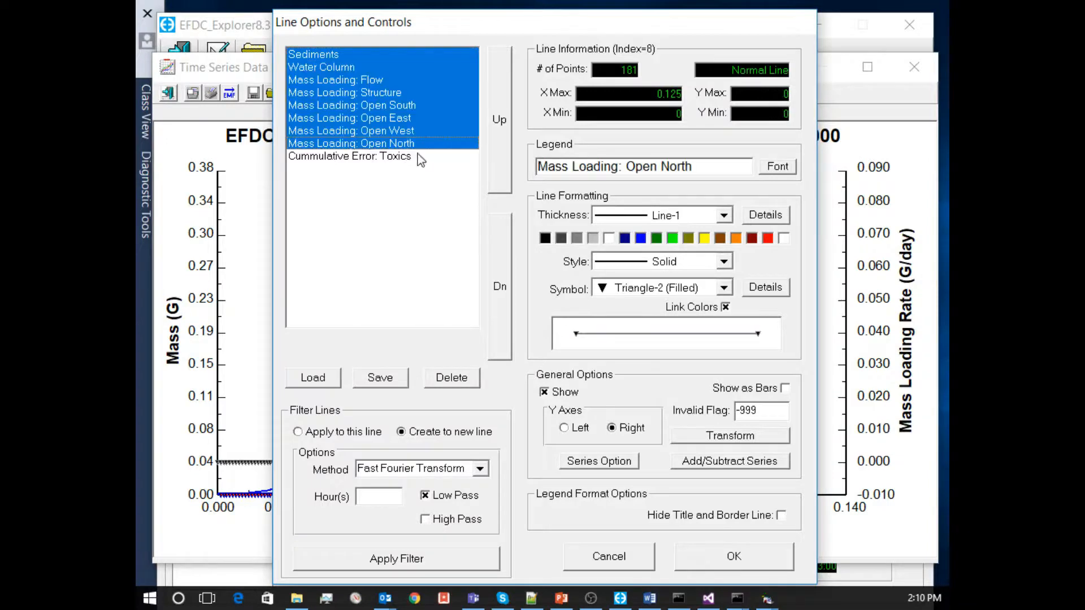
{"action": "left_click", "coordinate": [557, 393]}
{"action": "left_click", "coordinate": [726, 560]}
{"action": "left_click_drag", "start_coordinate": [628, 271], "coordinate": [480, 354]}
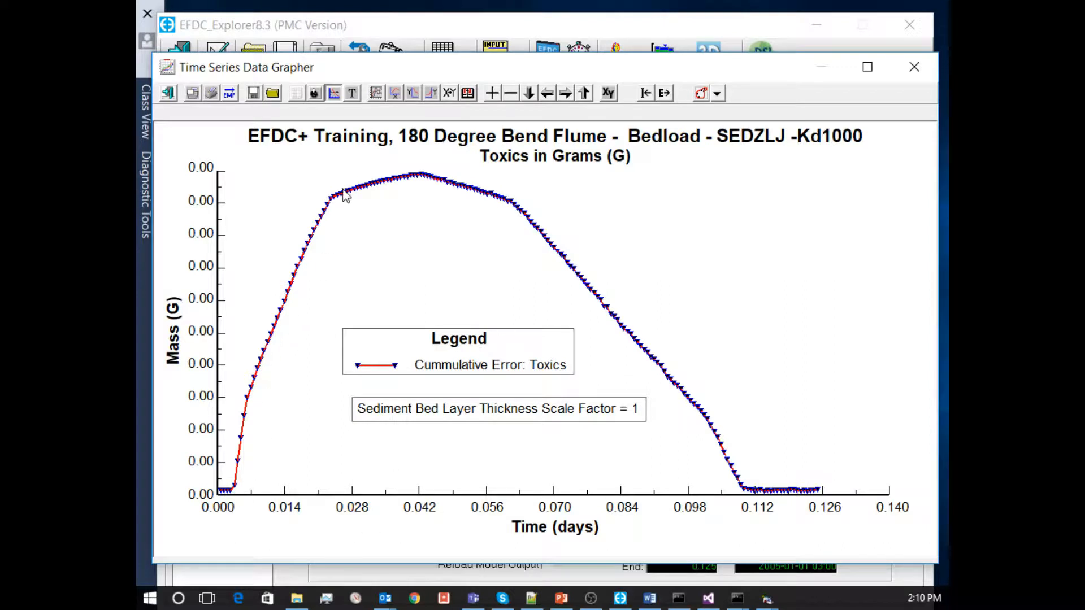
- Turn off automatic scaling in the bounds of the plot's main Y axis
{"action": "double_click", "coordinate": [182, 266]}
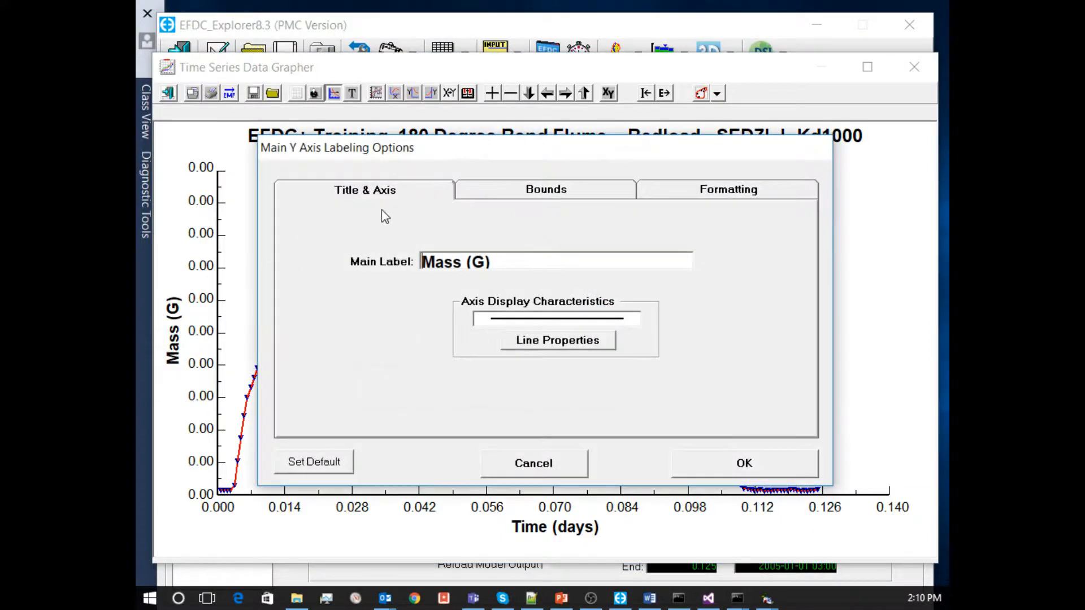
{"action": "left_click", "coordinate": [523, 193]}
{"action": "left_click", "coordinate": [479, 267]}
{"action": "left_click", "coordinate": [712, 466]}
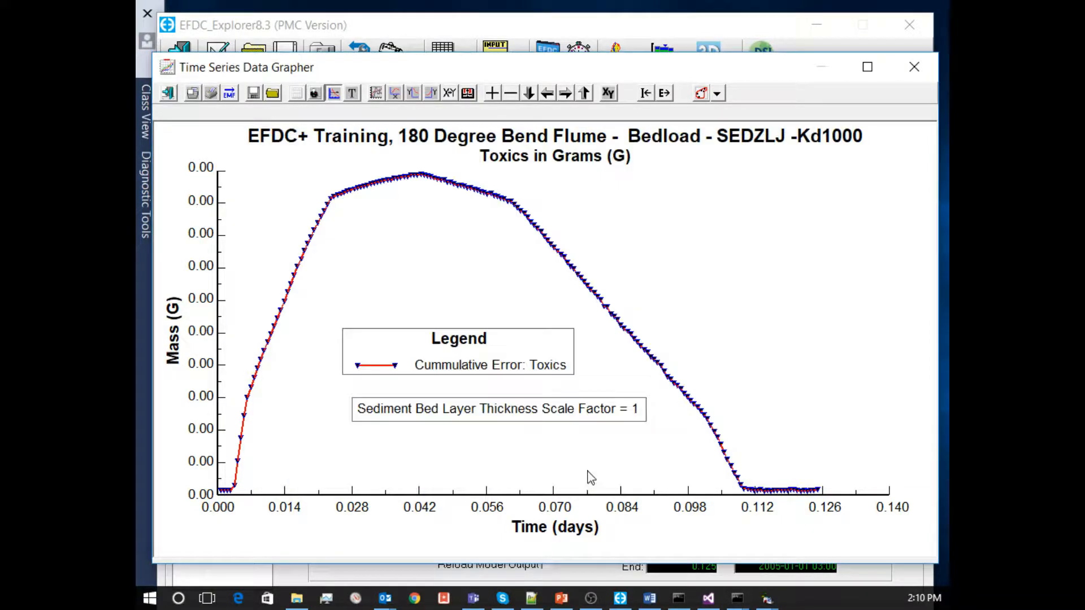
- Set the main Y axis to automatic label precision and automatic scaling
{"action": "double_click", "coordinate": [220, 293]}
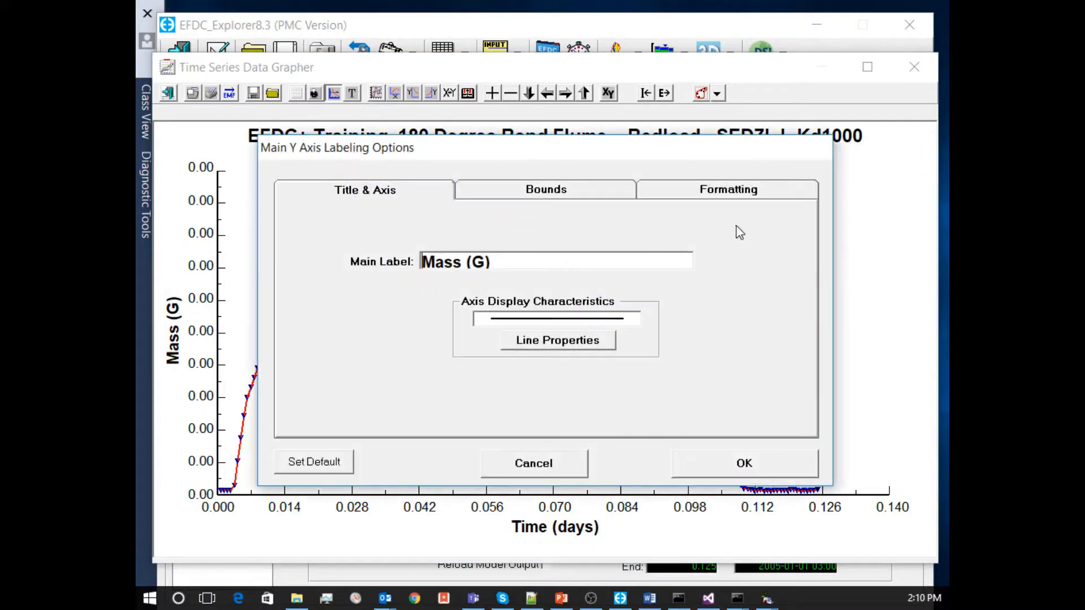
{"action": "left_click", "coordinate": [765, 195]}
{"action": "left_click", "coordinate": [727, 265]}
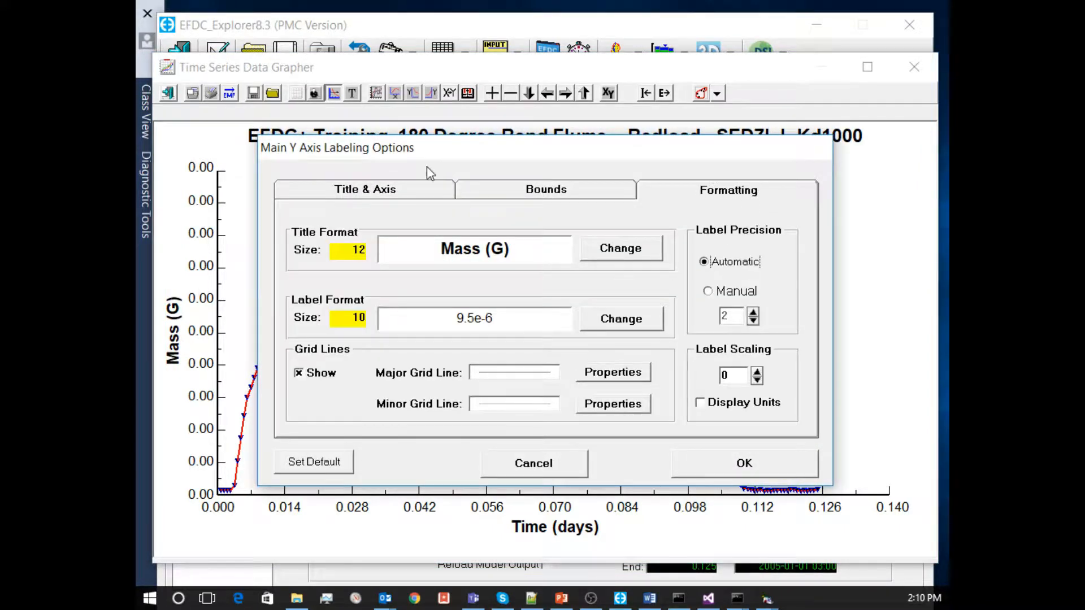
{"action": "left_click", "coordinate": [480, 192]}
{"action": "left_click", "coordinate": [402, 265]}
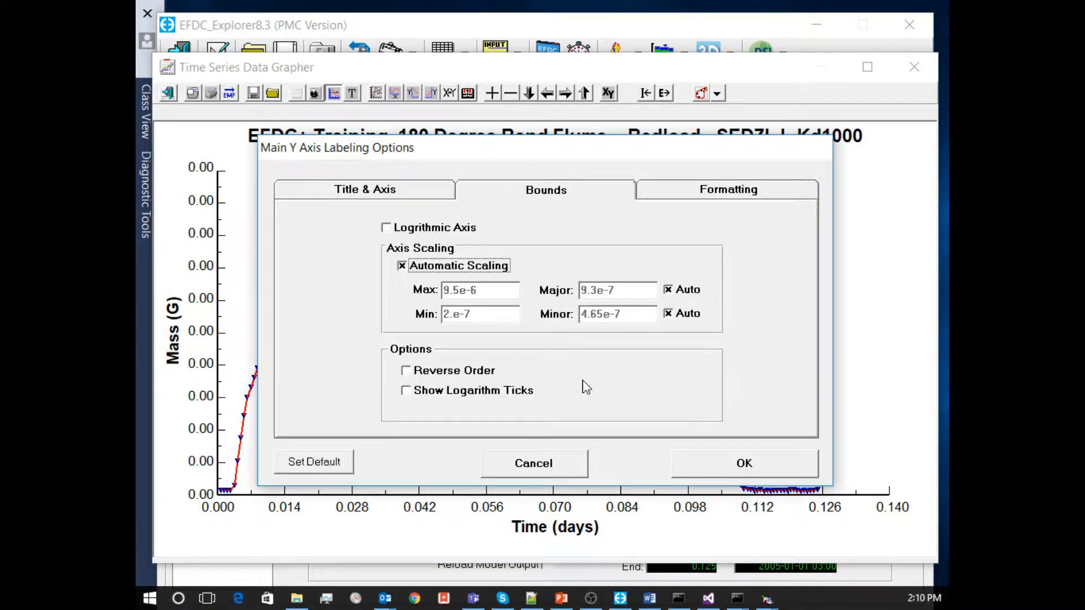
{"action": "left_click", "coordinate": [700, 461]}
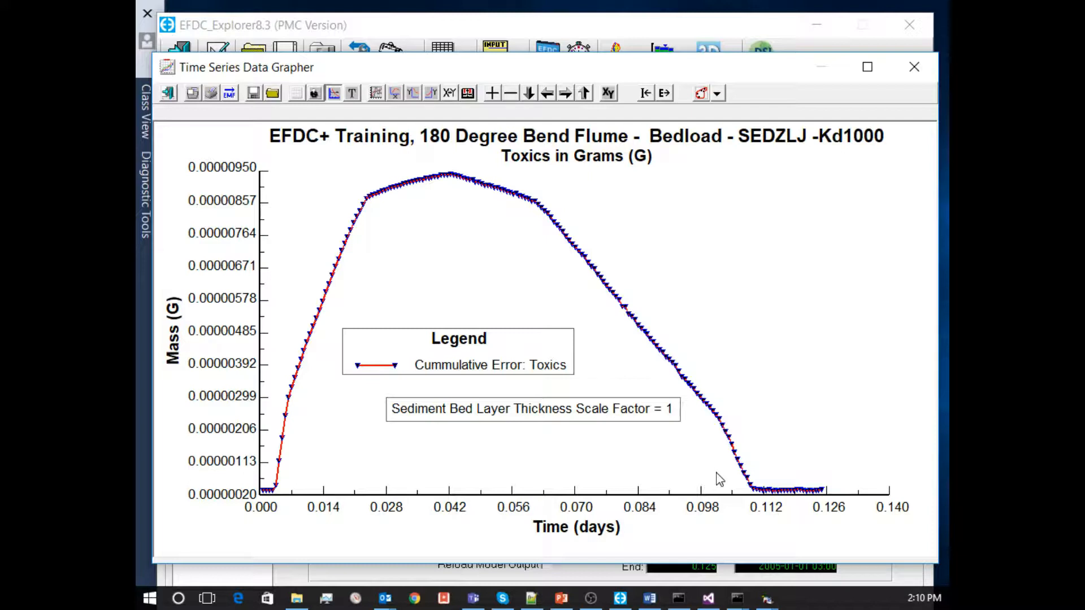
- Shift the bed layer thickness note slightly on the plot, then close the grapher and the mass balance toolbox
{"action": "left_click_drag", "start_coordinate": [548, 413], "coordinate": [544, 419]}
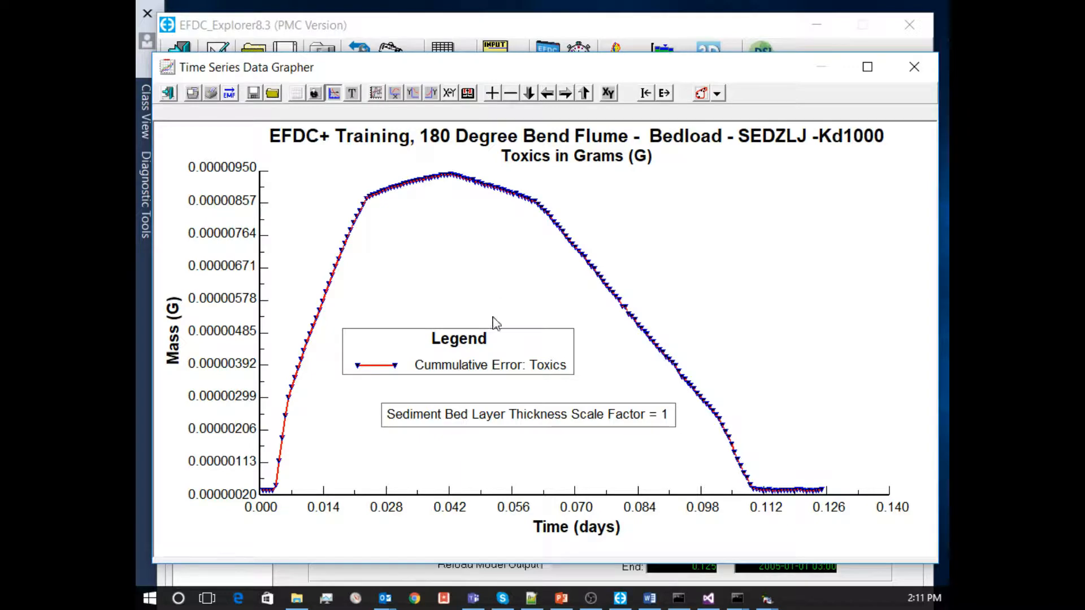
{"action": "left_click", "coordinate": [913, 70]}
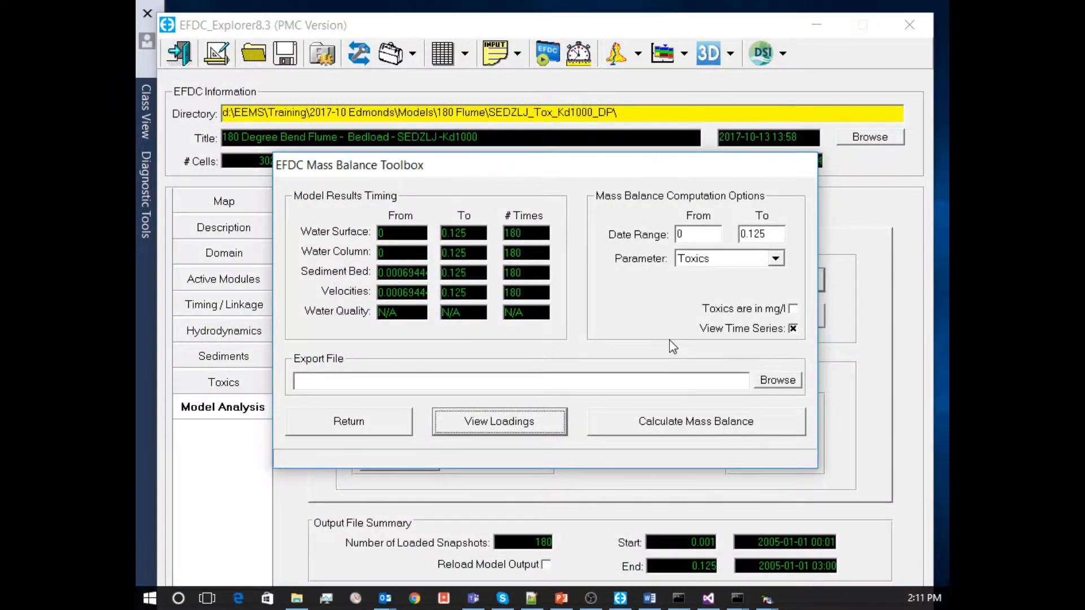
{"action": "left_click", "coordinate": [382, 432]}
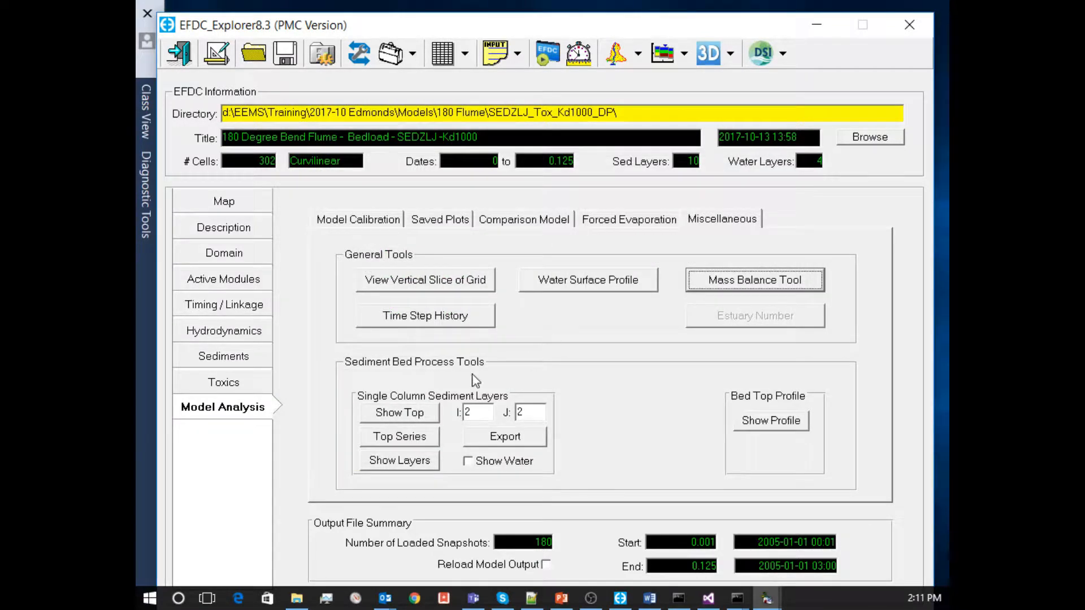
- Examine Kd1000's partition coefficients, kinetic and loss terms, and diffusion and bed mixing parameters, then leave them without saving
{"action": "left_click", "coordinate": [215, 382]}
{"action": "left_click", "coordinate": [606, 269]}
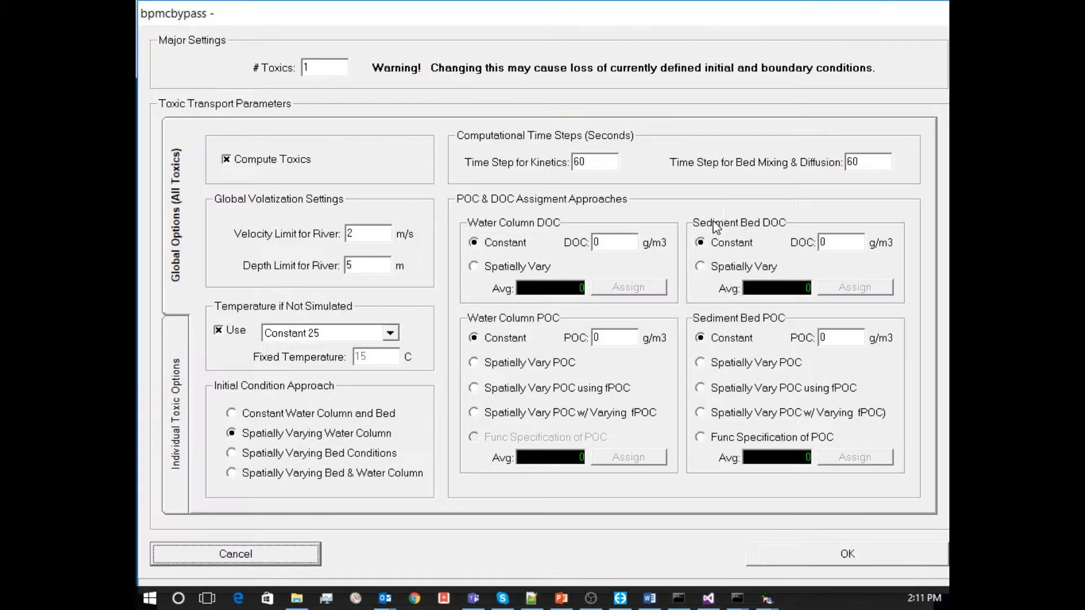
{"action": "left_click", "coordinate": [178, 440]}
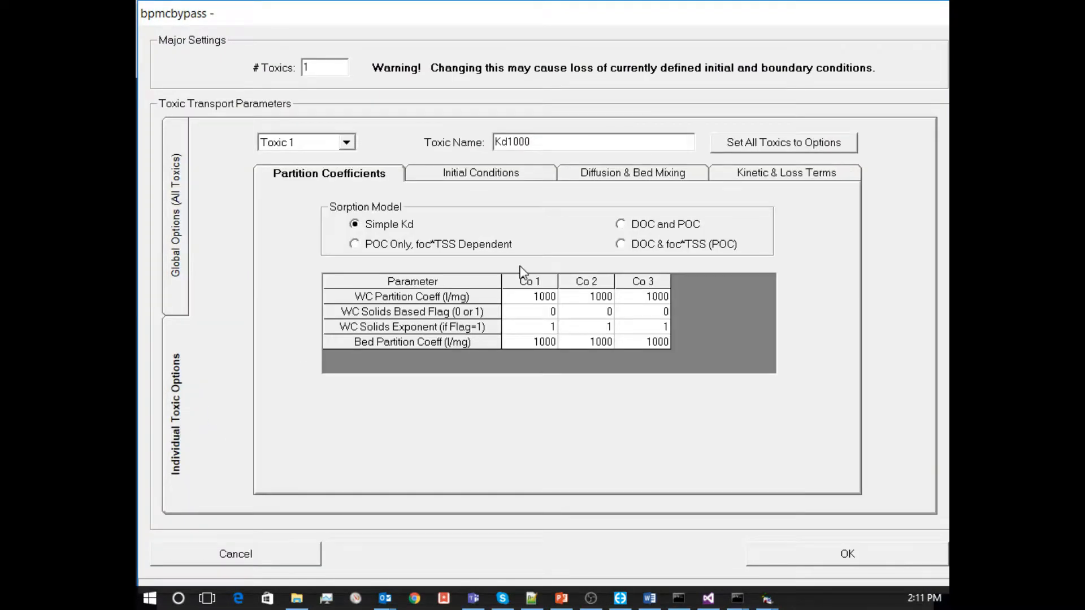
{"action": "left_click", "coordinate": [763, 183]}
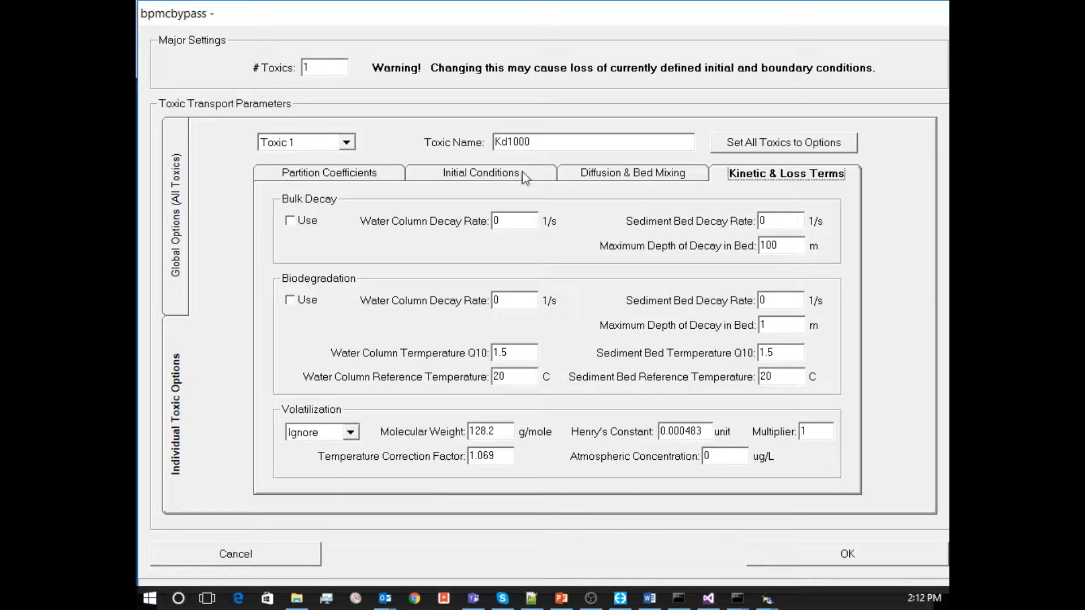
{"action": "left_click", "coordinate": [614, 179]}
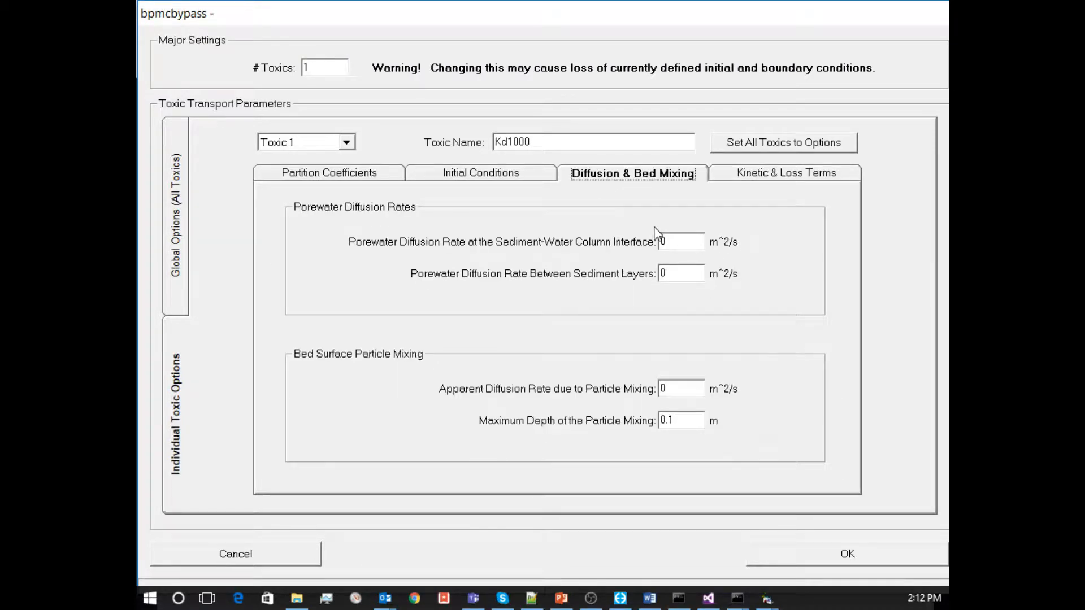
{"action": "left_click", "coordinate": [235, 555]}
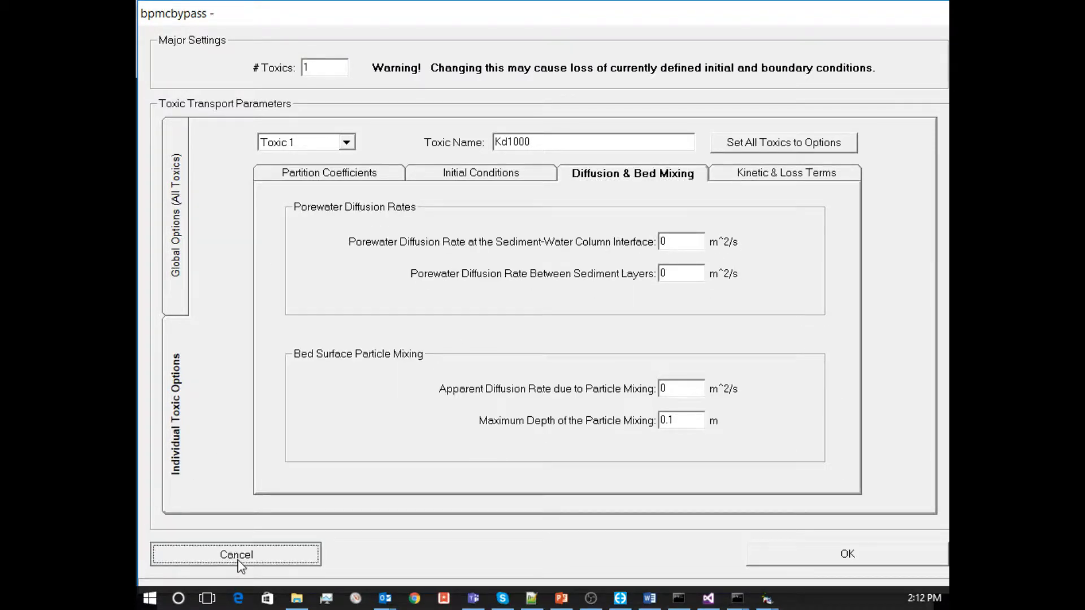
- Open the SEDZLJ_Tox model from the 180 Flume folder
{"action": "left_click", "coordinate": [253, 54]}
{"action": "left_click", "coordinate": [608, 375]}
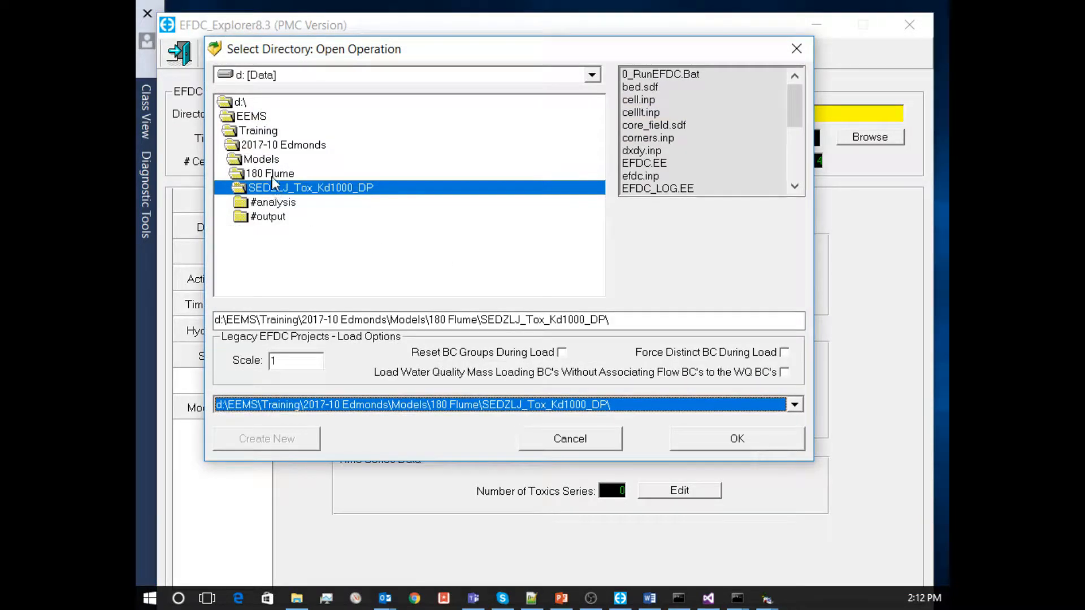
{"action": "left_click", "coordinate": [273, 177]}
{"action": "double_click", "coordinate": [272, 177]}
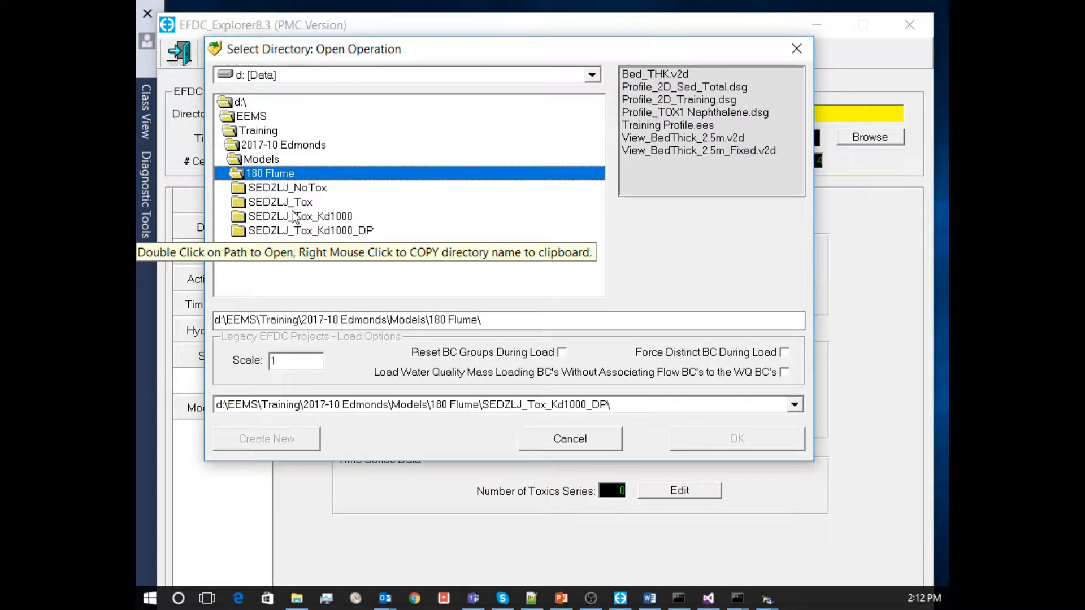
{"action": "double_click", "coordinate": [296, 202]}
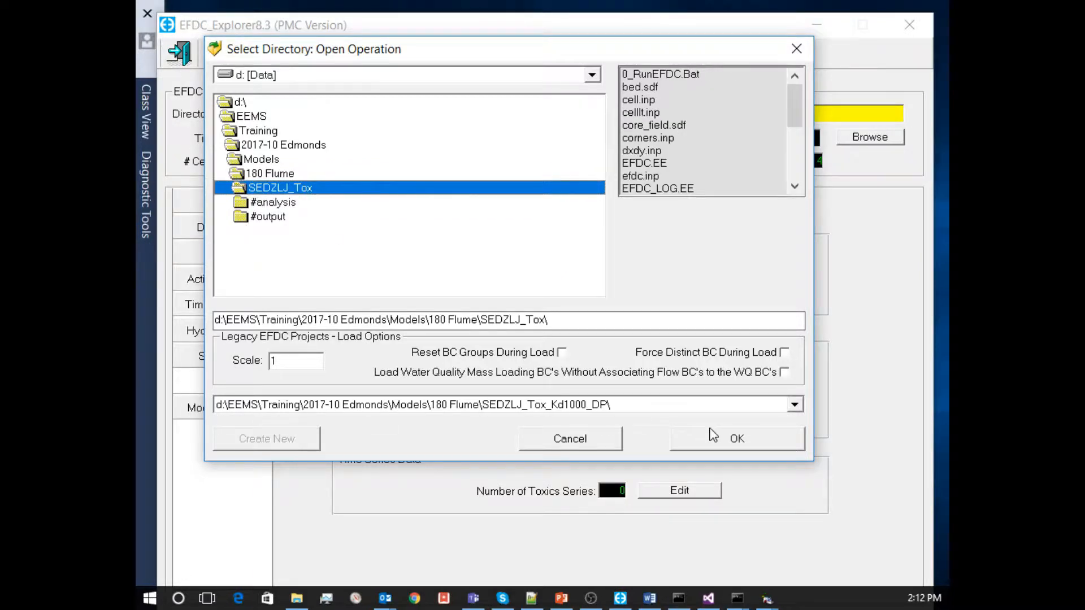
{"action": "left_click", "coordinate": [733, 438]}
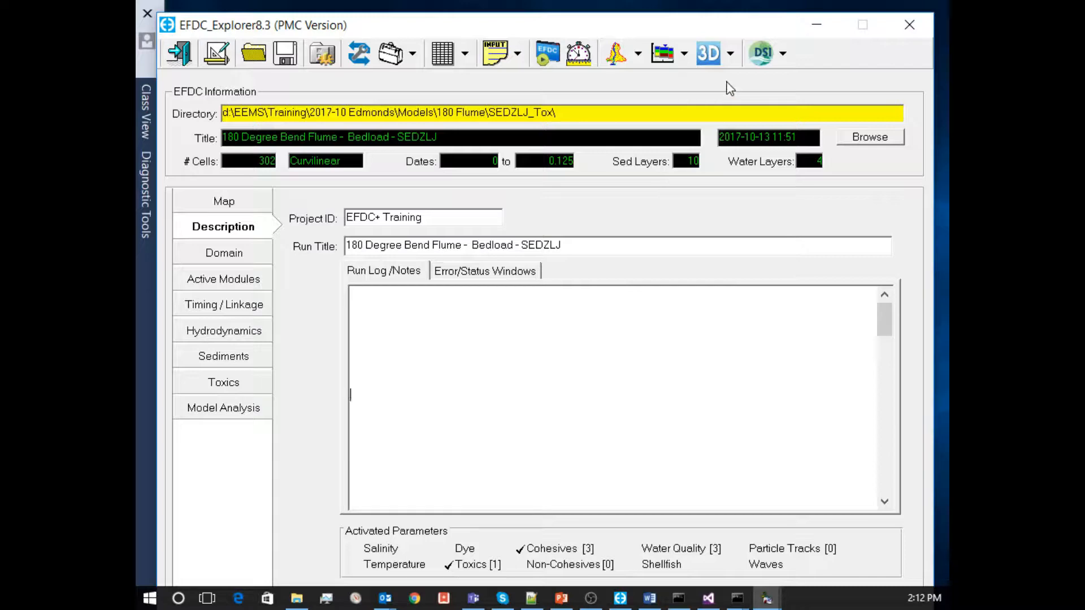
- View the toxics in a 2D vertical slice along J = 8 at several times, then close the profile
{"action": "left_click", "coordinate": [662, 54]}
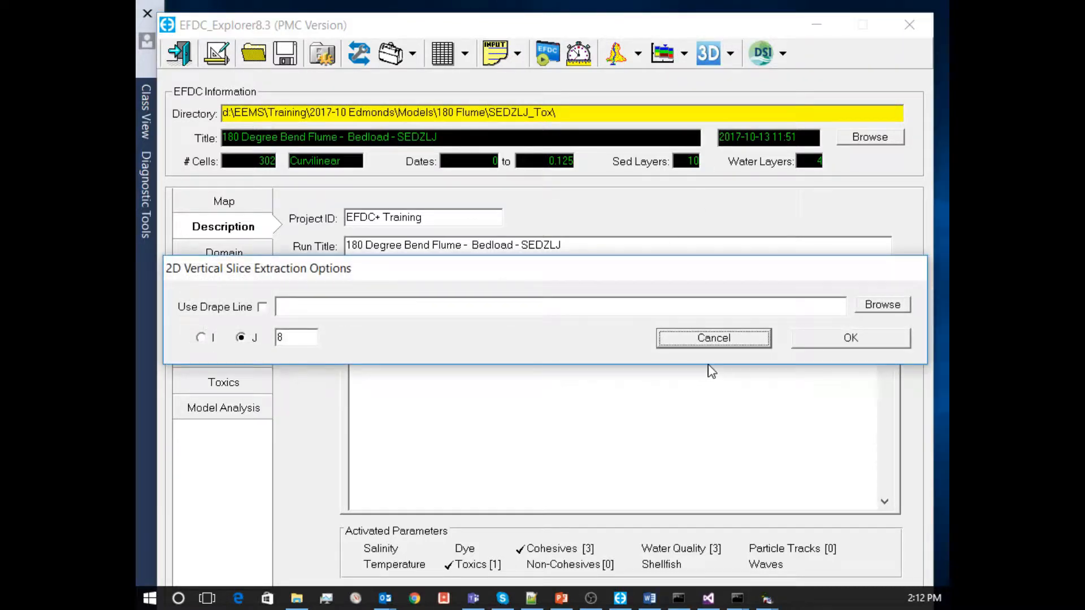
{"action": "left_click", "coordinate": [851, 338]}
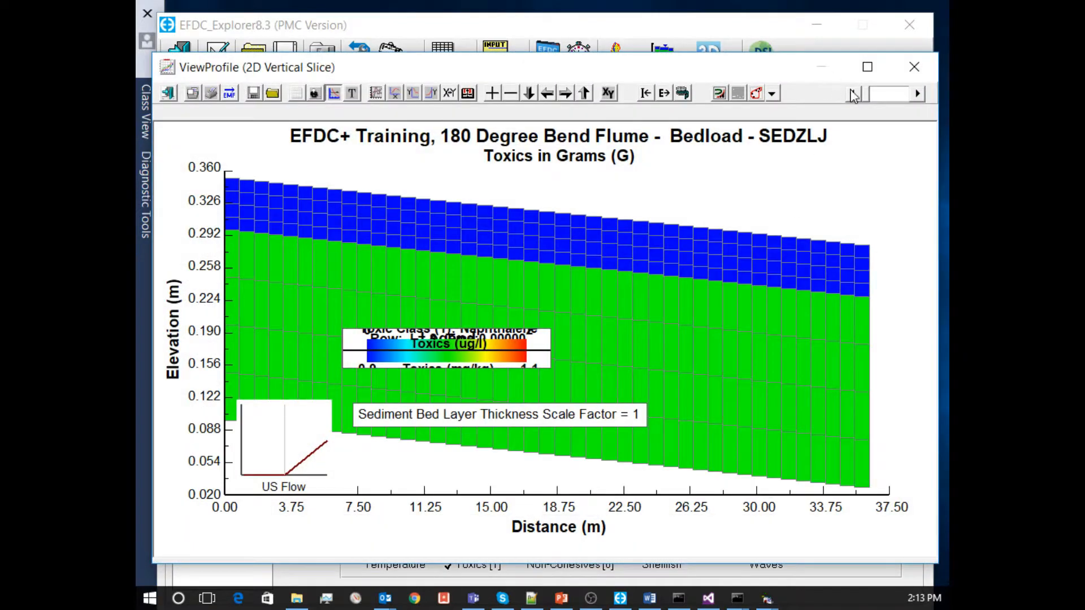
{"action": "left_click_drag", "start_coordinate": [871, 95], "coordinate": [898, 95]}
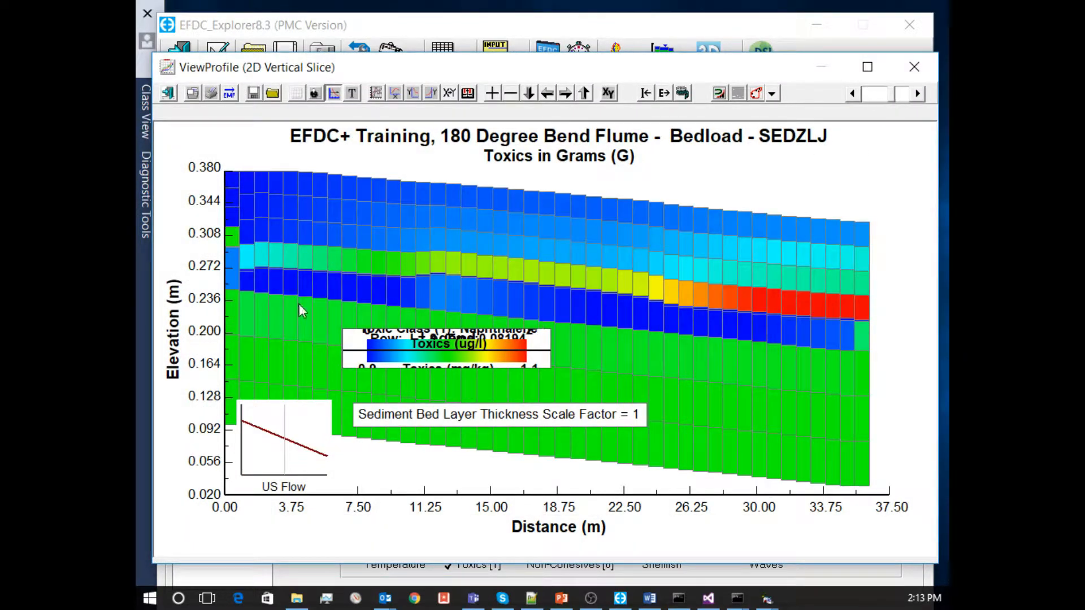
{"action": "left_click", "coordinate": [897, 101]}
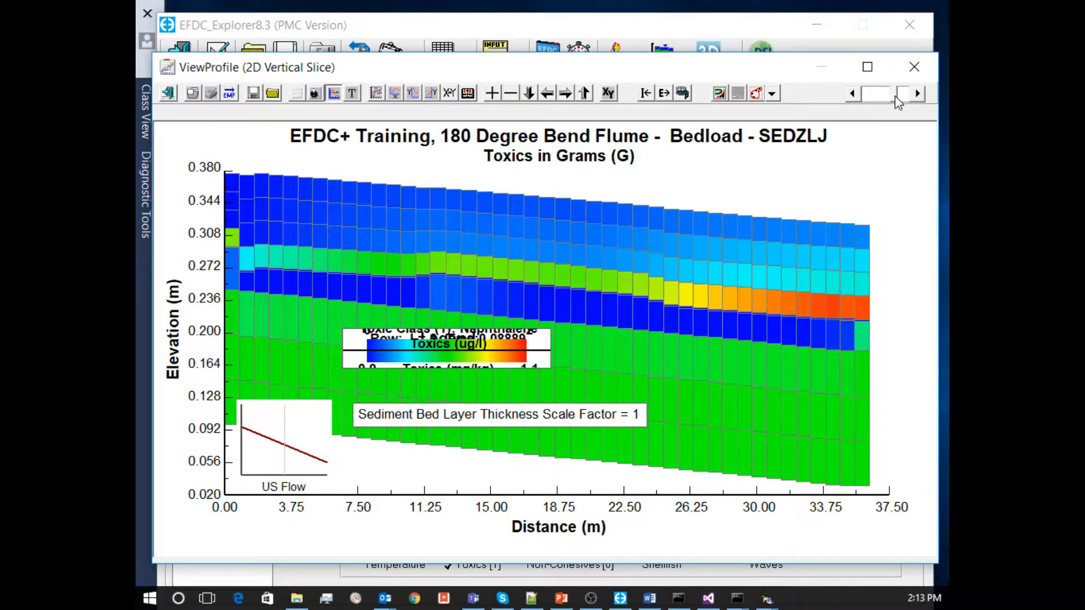
{"action": "left_click_drag", "start_coordinate": [894, 97], "coordinate": [888, 98]}
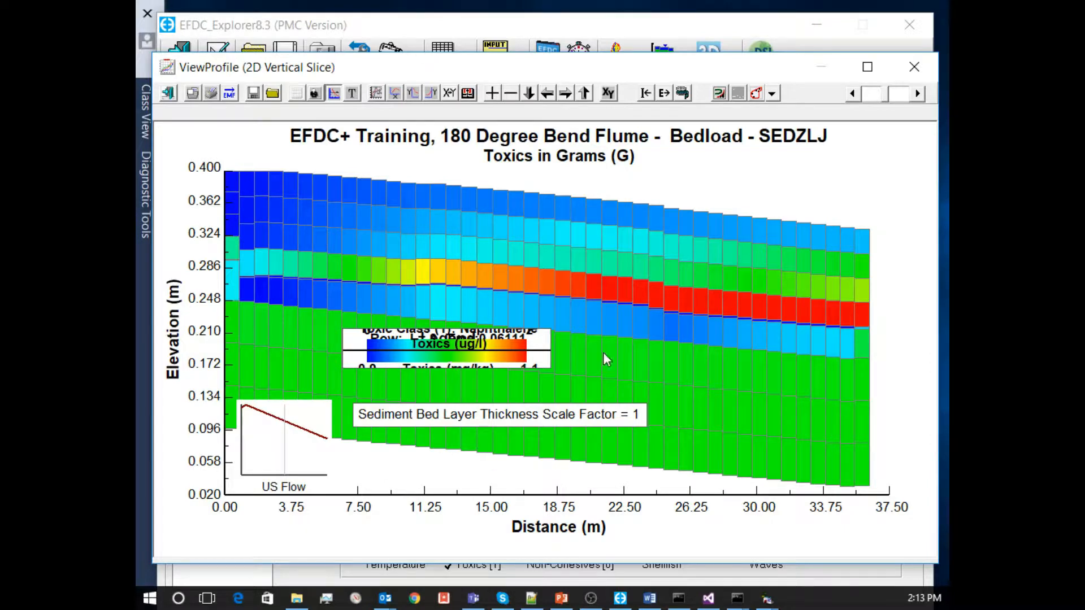
{"action": "left_click", "coordinate": [914, 66]}
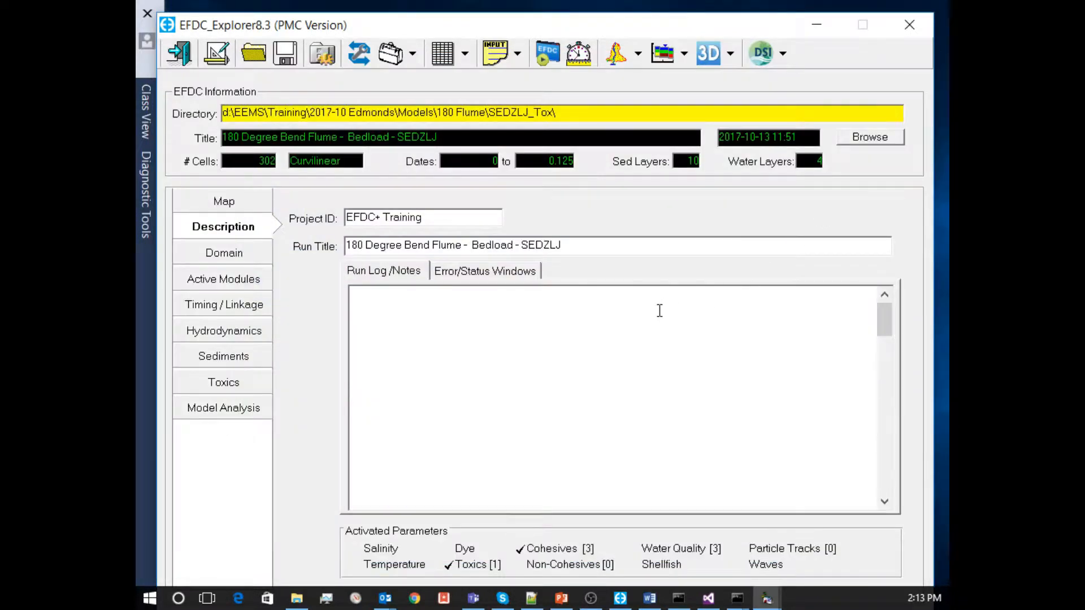
- Exit and restart the program, then reload the SEDZLJ_Tox model
{"action": "left_click", "coordinate": [179, 53]}
{"action": "left_click", "coordinate": [527, 365]}
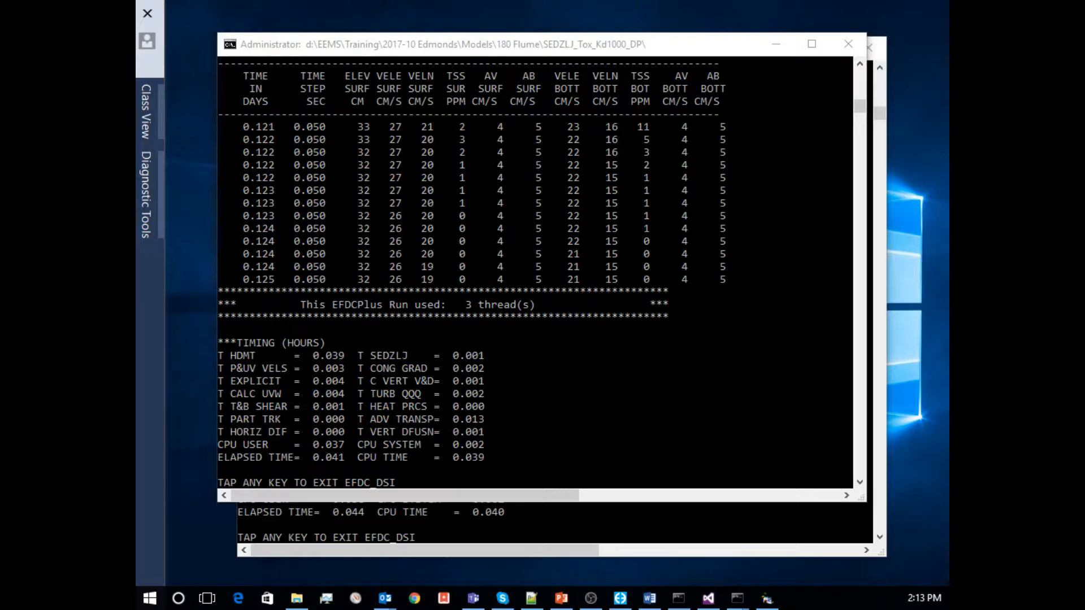
{"action": "left_click_drag", "start_coordinate": [136, 317], "coordinate": [243, 24]}
{"action": "left_click", "coordinate": [257, 55]}
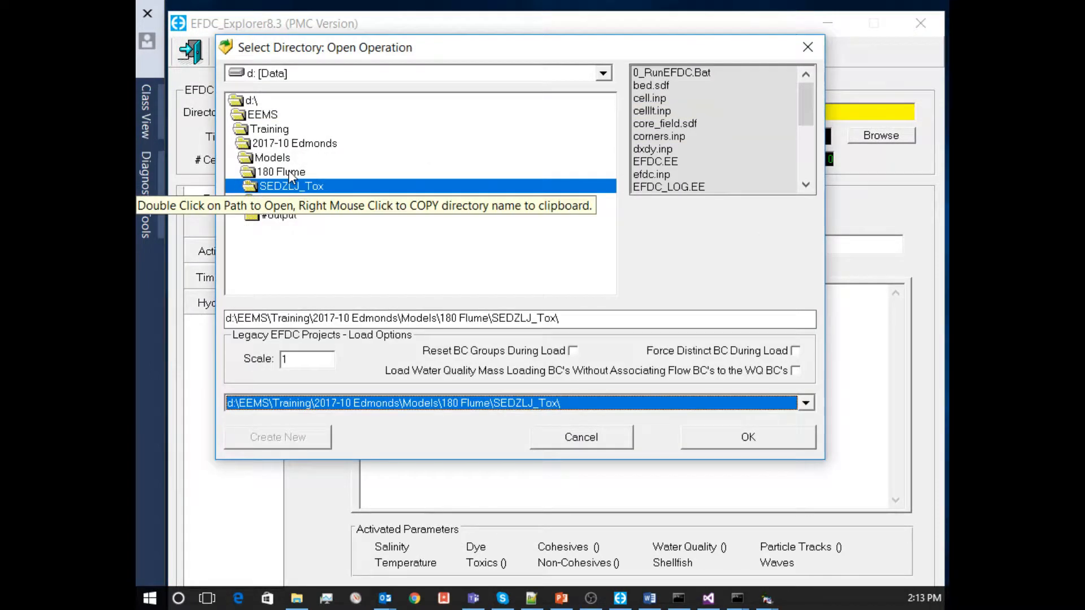
{"action": "left_click", "coordinate": [781, 439]}
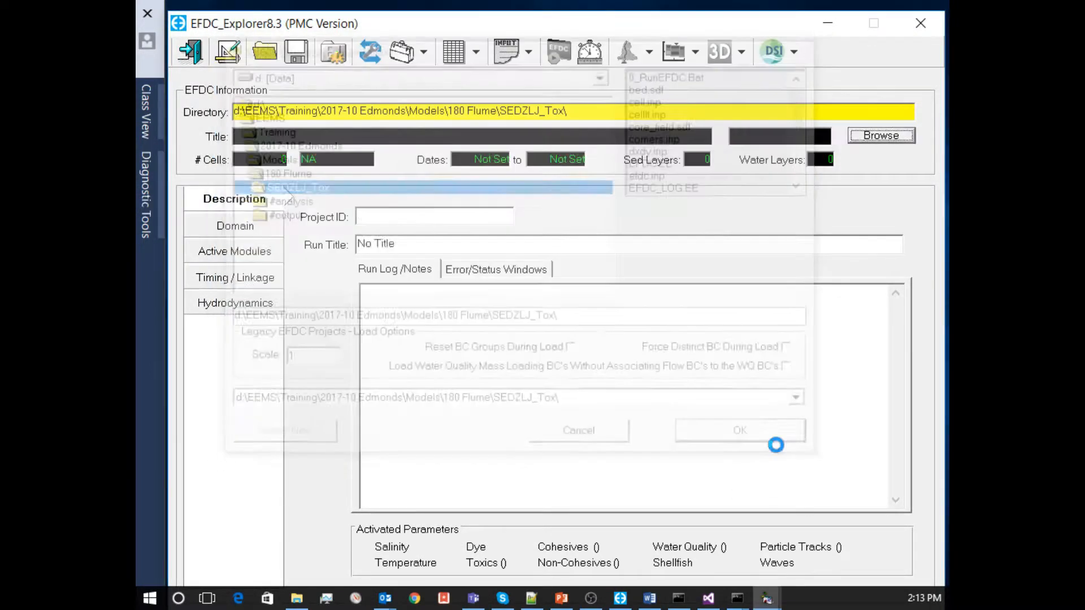
- Extract a 2D vertical slice profile of the reloaded model along J = 8
{"action": "left_click", "coordinate": [669, 52]}
{"action": "left_click", "coordinate": [256, 339]}
{"action": "left_click", "coordinate": [307, 335]}
{"action": "type", "text": "8"}
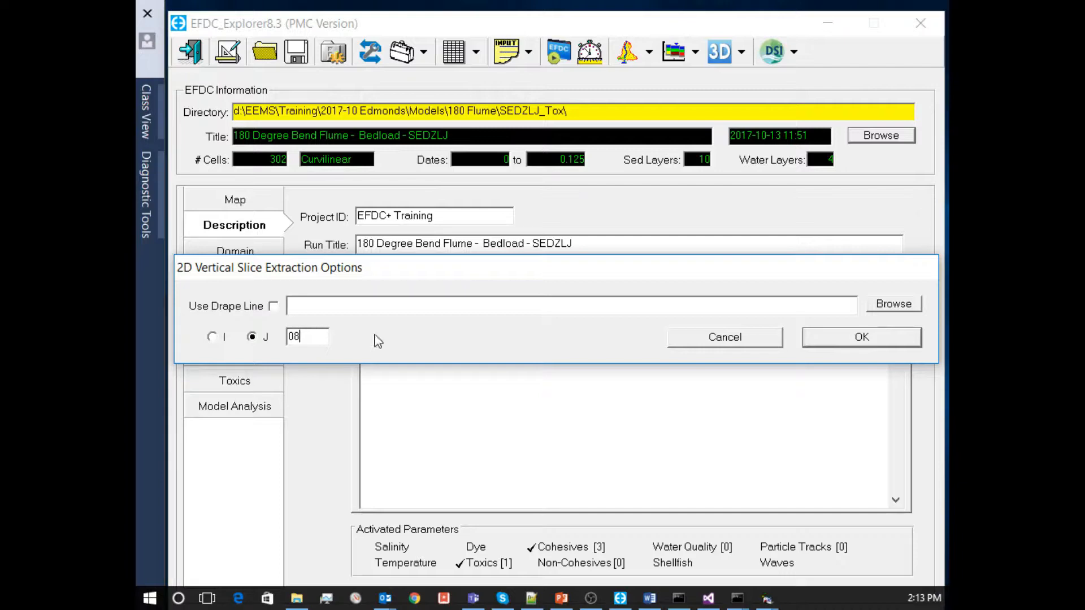
{"action": "left_click", "coordinate": [838, 336]}
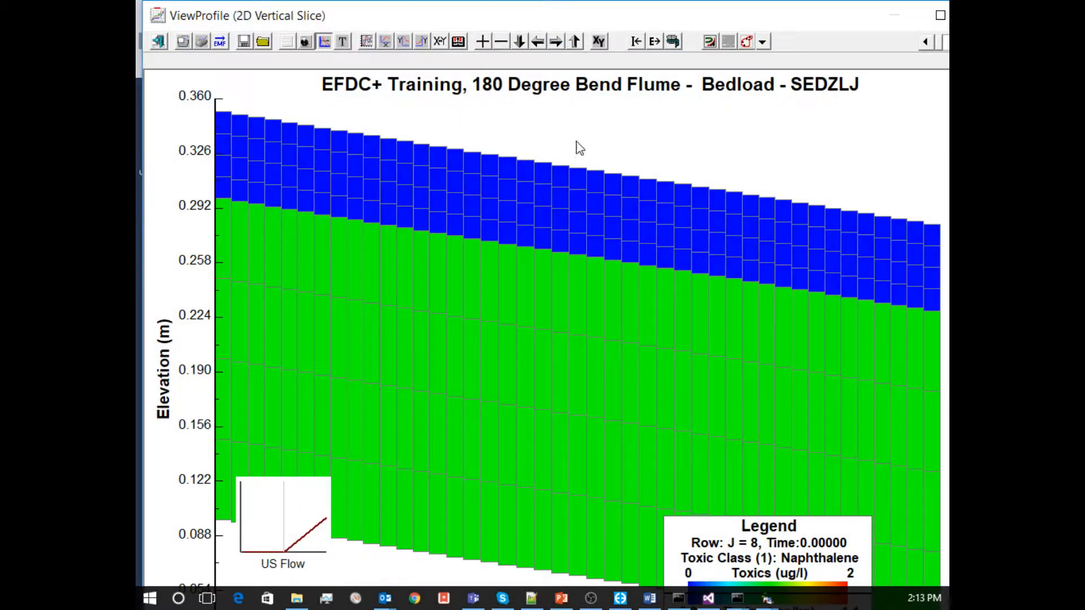
- Reposition and resize the profile window to fit the screen, and move the legend to the lower middle of the plot
{"action": "left_click_drag", "start_coordinate": [254, 23], "coordinate": [244, 47]}
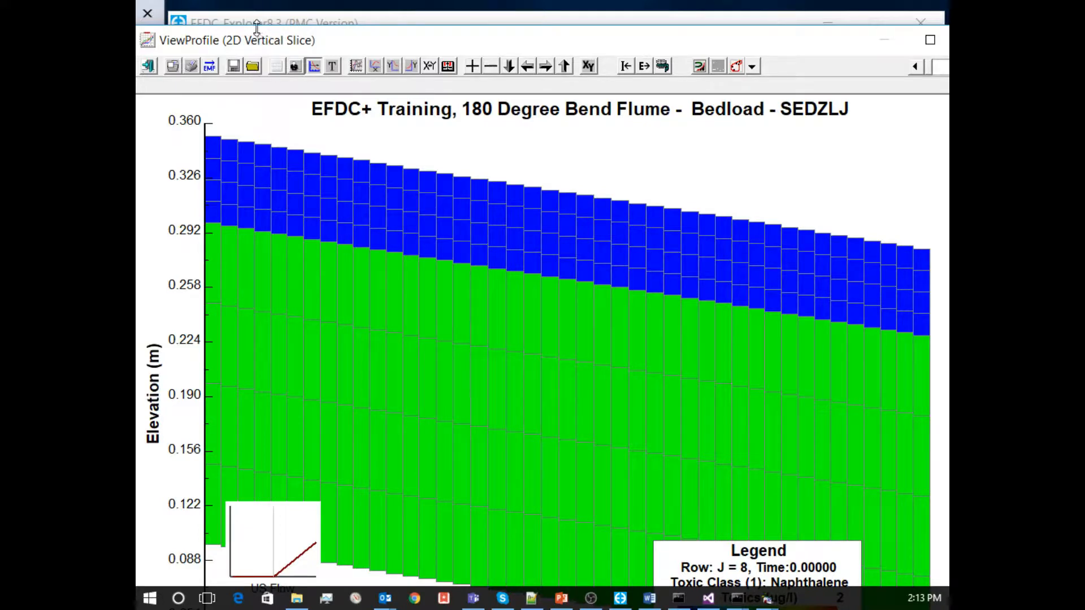
{"action": "left_click_drag", "start_coordinate": [257, 25], "coordinate": [256, 64]}
{"action": "left_click_drag", "start_coordinate": [318, 52], "coordinate": [421, 40]}
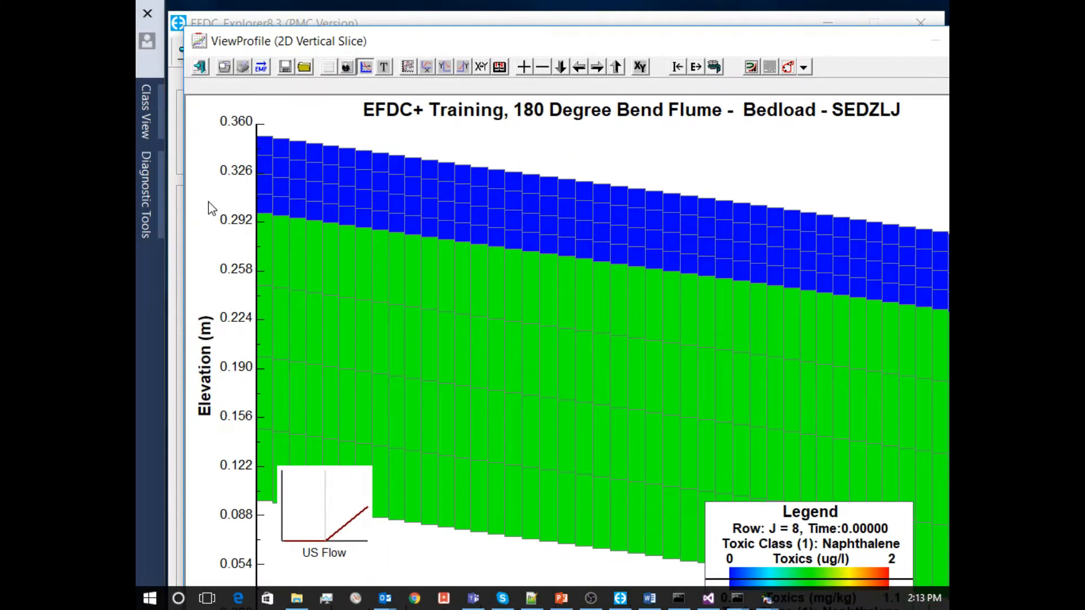
{"action": "left_click_drag", "start_coordinate": [185, 233], "coordinate": [271, 211]}
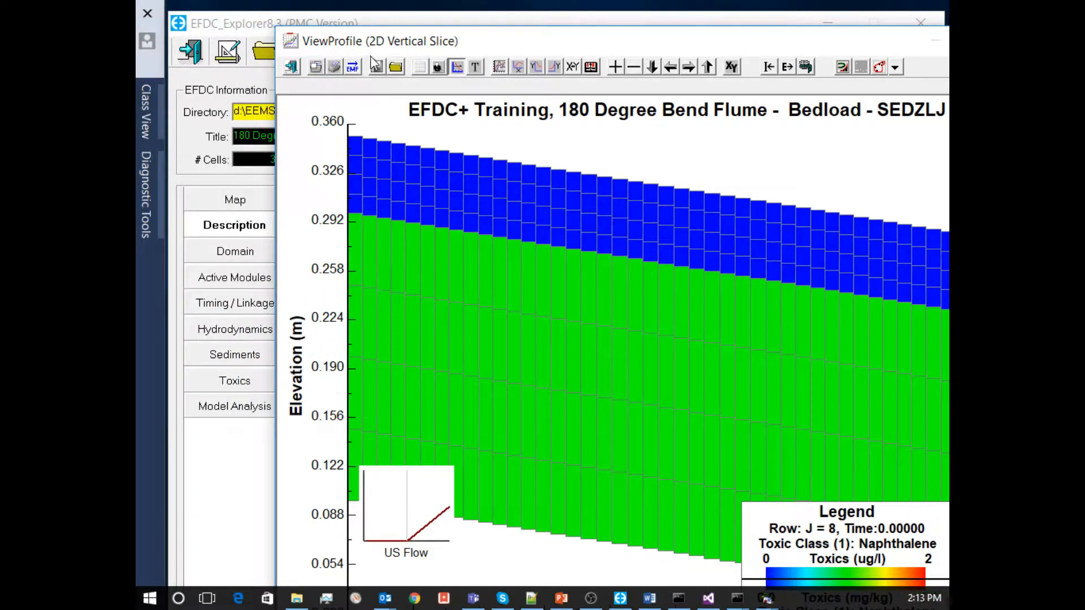
{"action": "left_click_drag", "start_coordinate": [375, 40], "coordinate": [252, 47]}
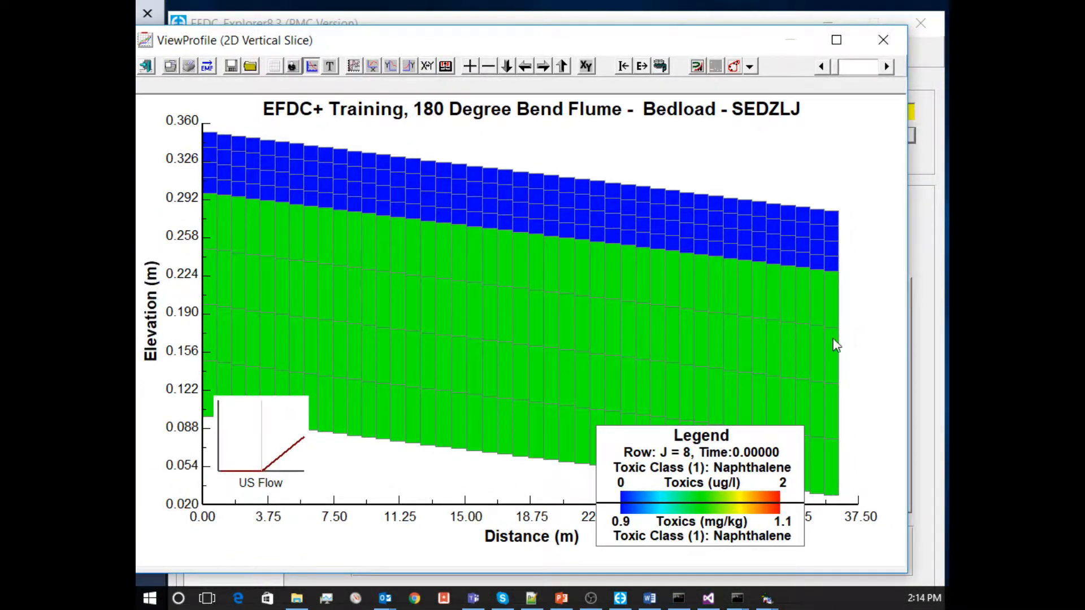
{"action": "left_click_drag", "start_coordinate": [907, 350], "coordinate": [948, 348]}
{"action": "left_click_drag", "start_coordinate": [774, 495], "coordinate": [559, 436]}
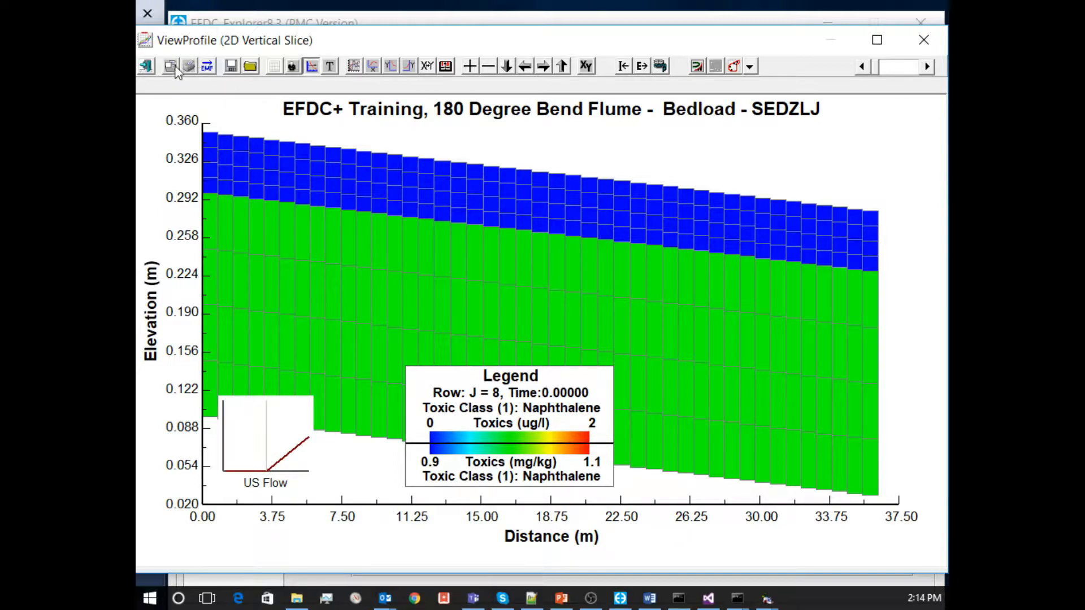
- Load the plot settings Profile_2D_Training.dsg from the 180 Flume folder and advance the slice to time 0.08403 before closing it
{"action": "left_click", "coordinate": [254, 70]}
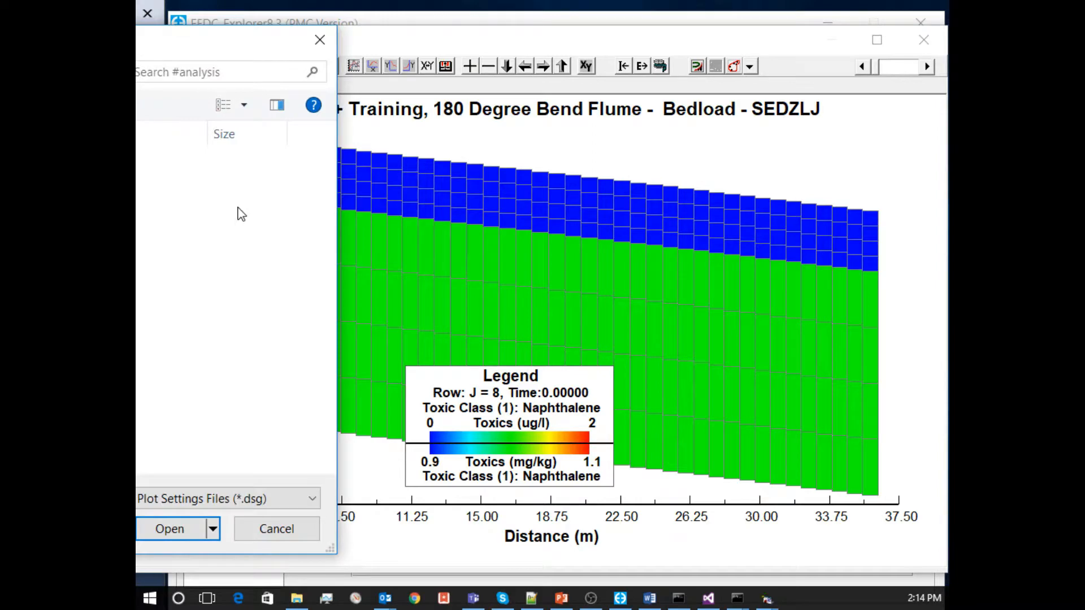
{"action": "key", "text": "Escape"}
{"action": "left_click_drag", "start_coordinate": [136, 44], "coordinate": [402, 44]}
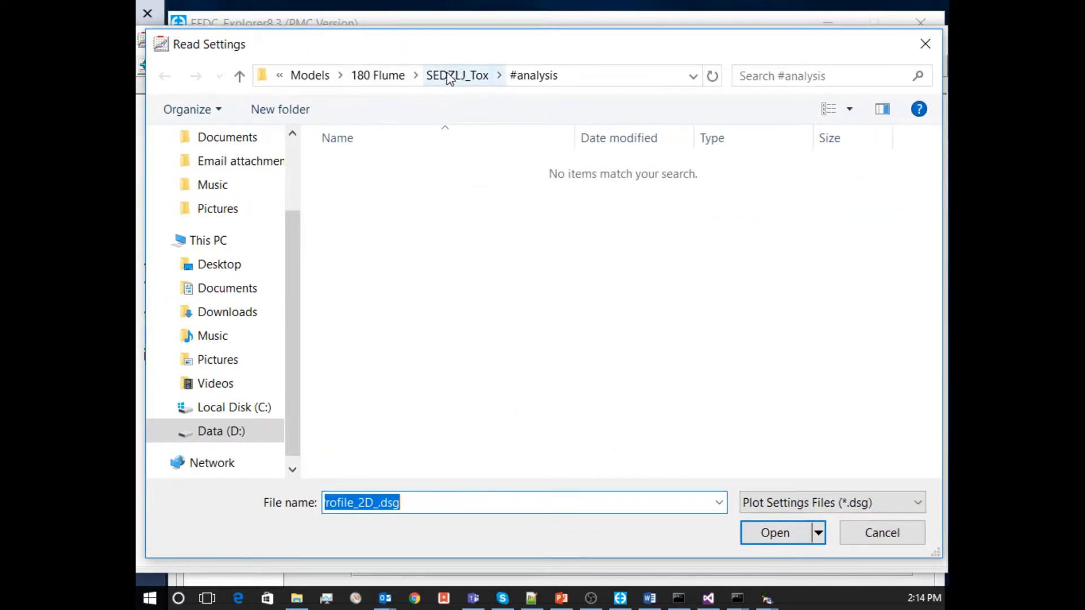
{"action": "left_click", "coordinate": [390, 75]}
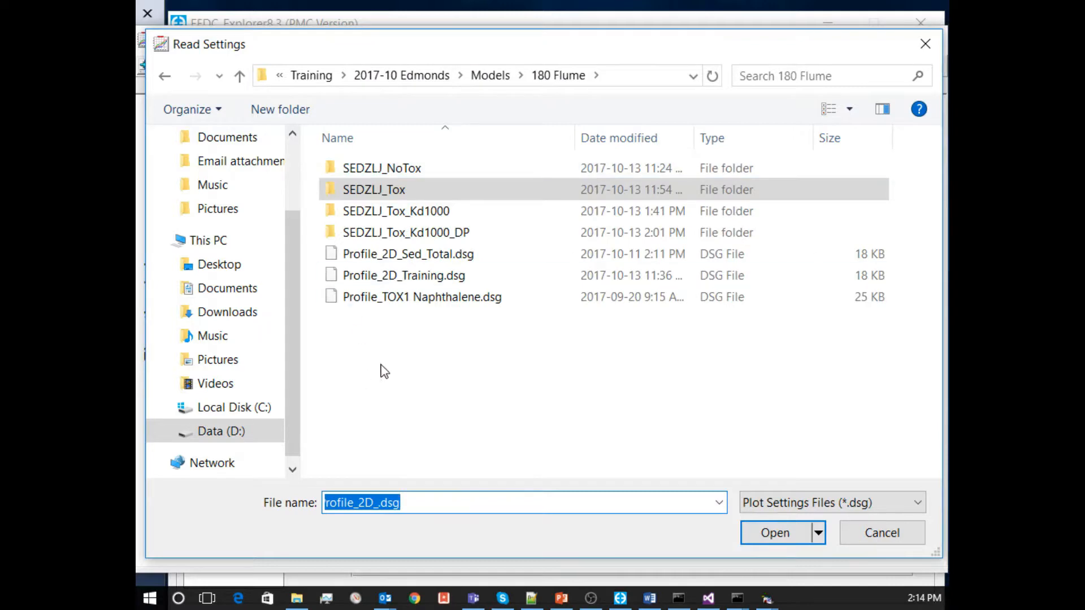
{"action": "double_click", "coordinate": [389, 275]}
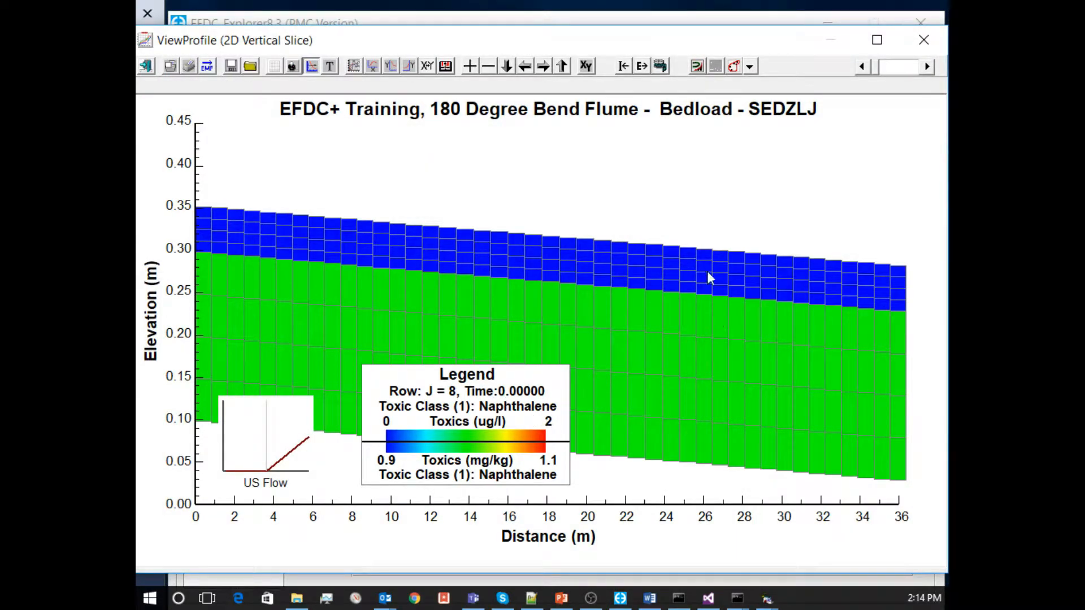
{"action": "left_click_drag", "start_coordinate": [875, 69], "coordinate": [906, 74]}
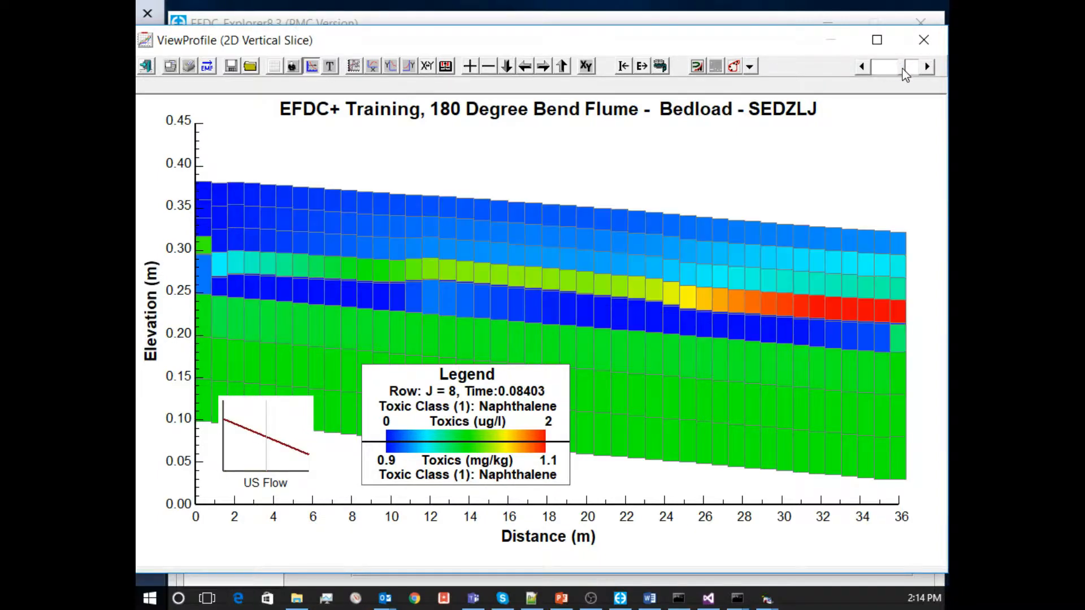
{"action": "left_click", "coordinate": [919, 45]}
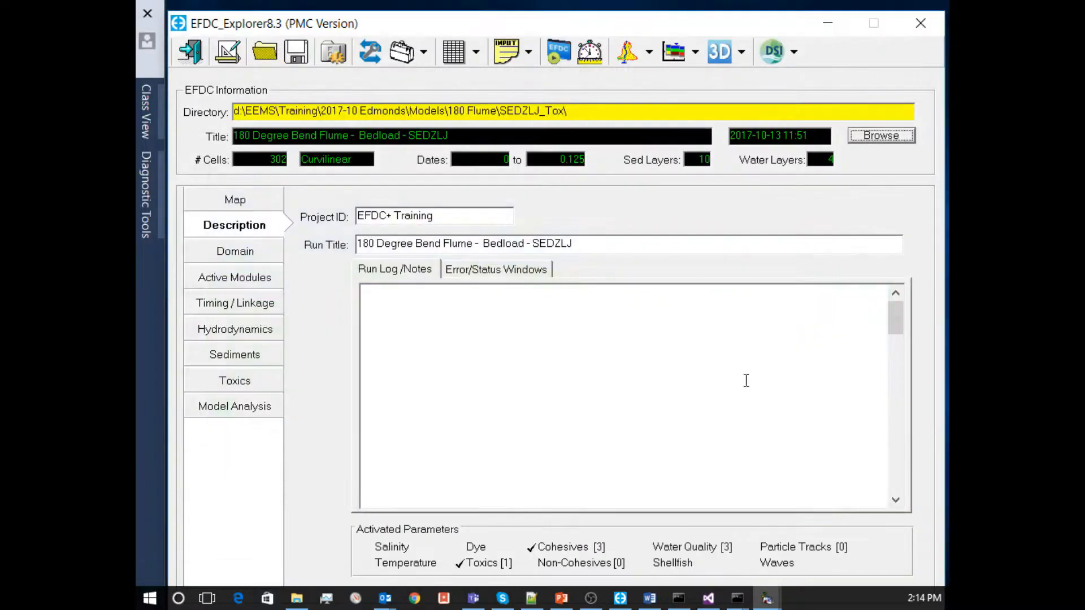
- Set Naphthalene's porewater diffusion rate at the sediment-water column interface to 1E-09 m^2/s in the toxics options
{"action": "left_click", "coordinate": [238, 386]}
{"action": "left_click", "coordinate": [667, 261]}
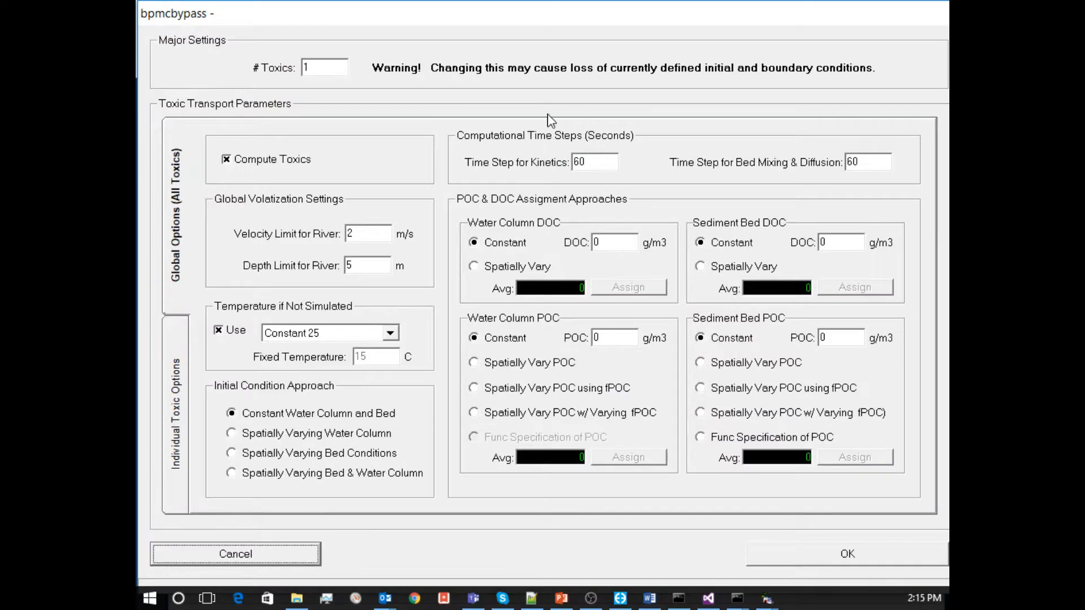
{"action": "left_click", "coordinate": [178, 477]}
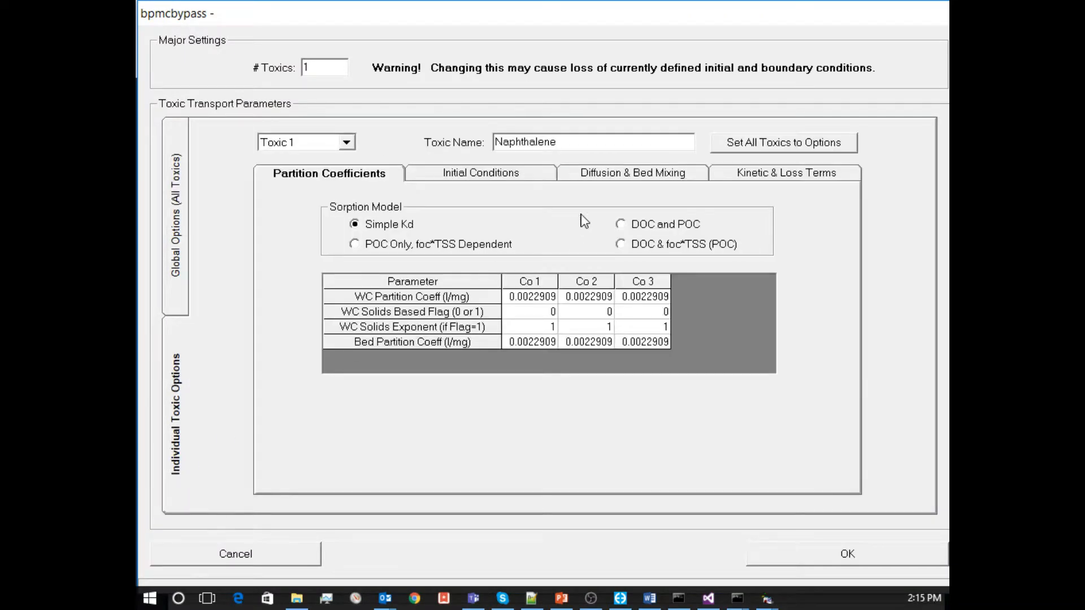
{"action": "left_click", "coordinate": [610, 174]}
{"action": "left_click", "coordinate": [699, 240]}
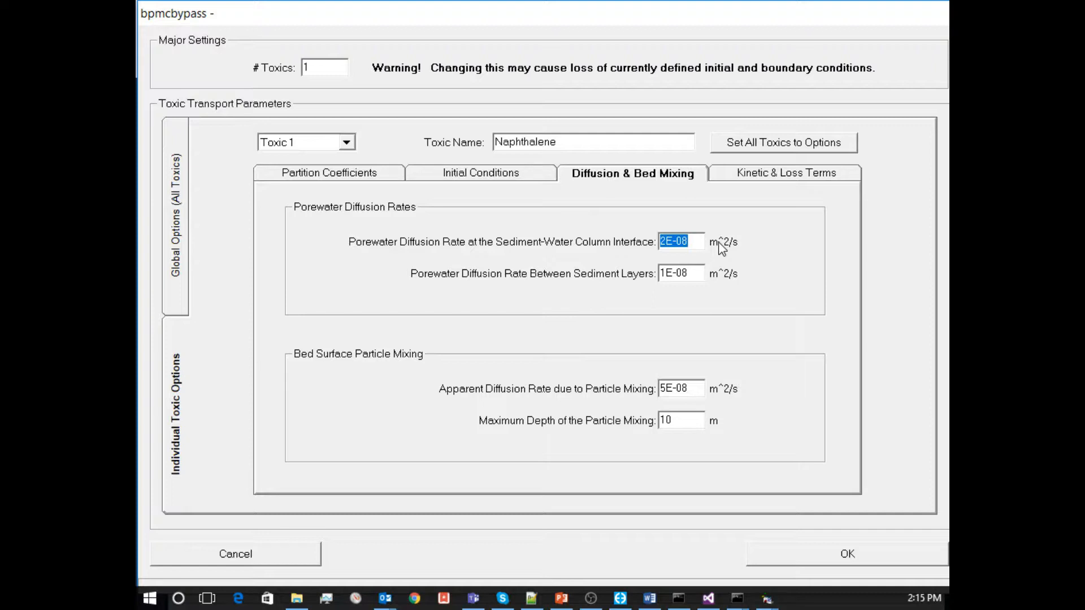
{"action": "type", "text": "1-9"}
{"action": "left_click", "coordinate": [847, 555]}
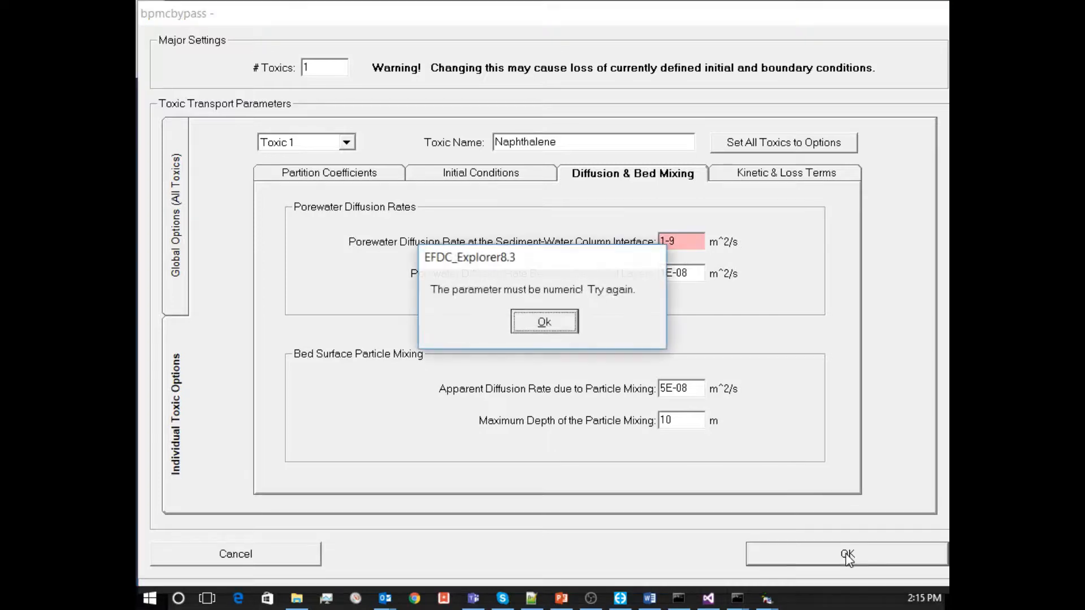
{"action": "left_click", "coordinate": [549, 318]}
{"action": "left_click", "coordinate": [687, 241]}
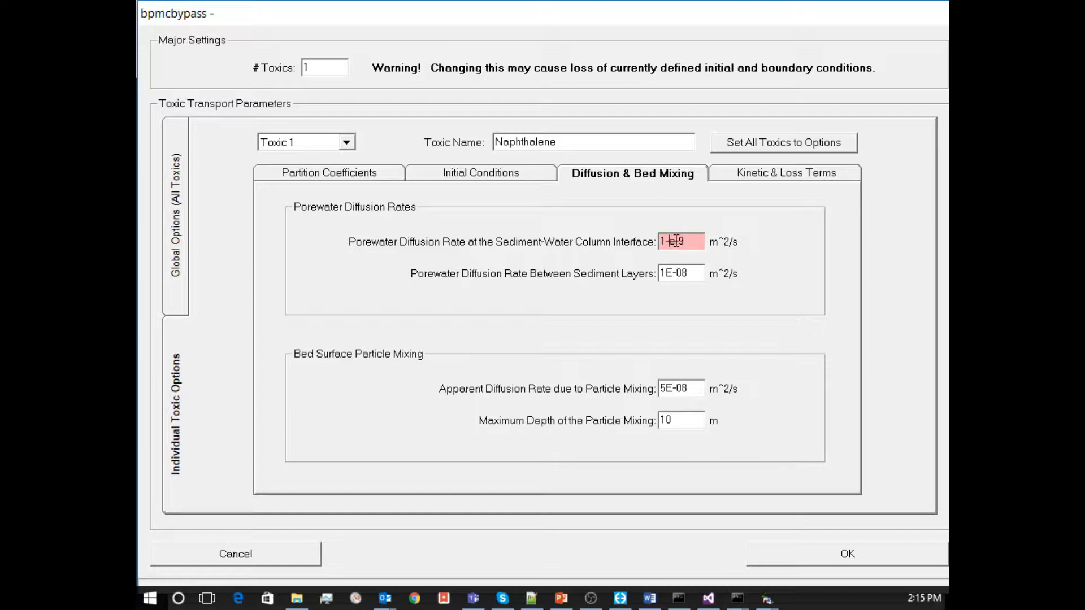
{"action": "left_click", "coordinate": [840, 557]}
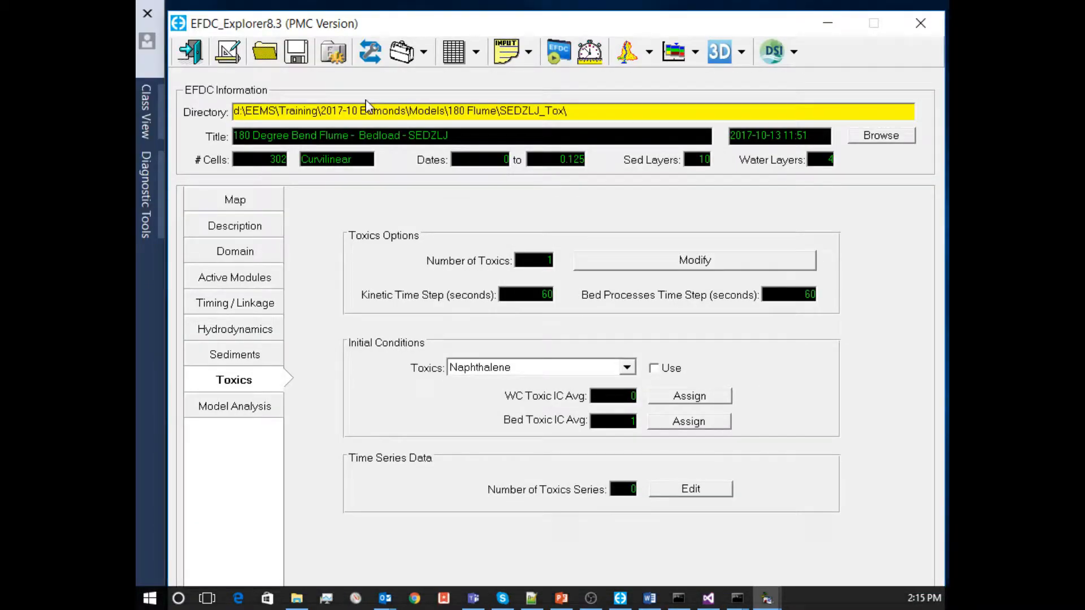
- Save the model with a full write to a new directory named SEDZLJ_ToxPD1-9 inside the 180 Flume folder
{"action": "left_click", "coordinate": [296, 52]}
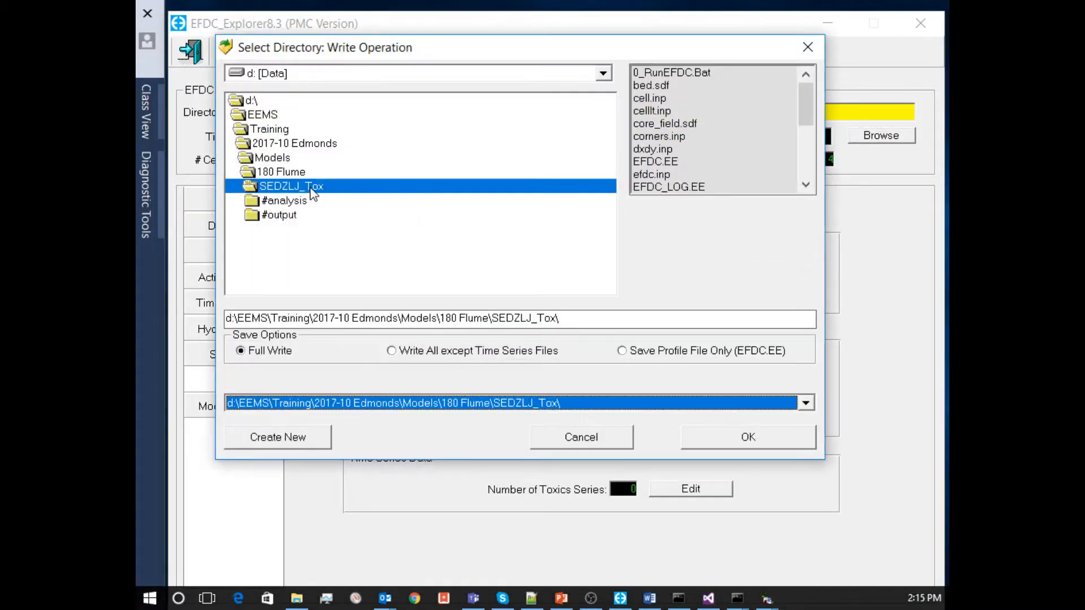
{"action": "double_click", "coordinate": [298, 171]}
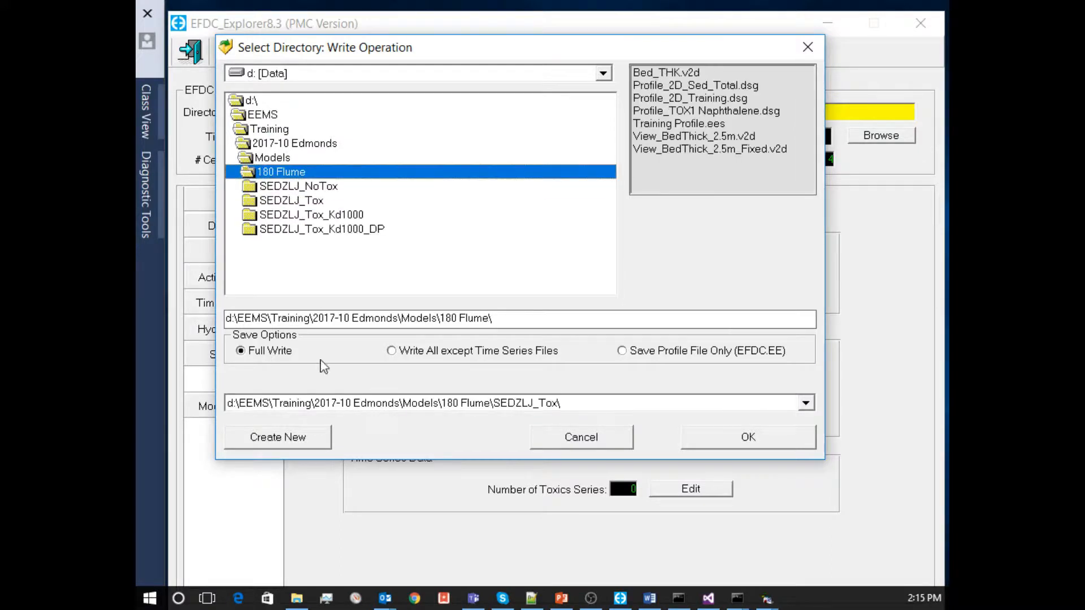
{"action": "left_click", "coordinate": [295, 438]}
{"action": "type", "text": "SEDZLJ_Tox"}
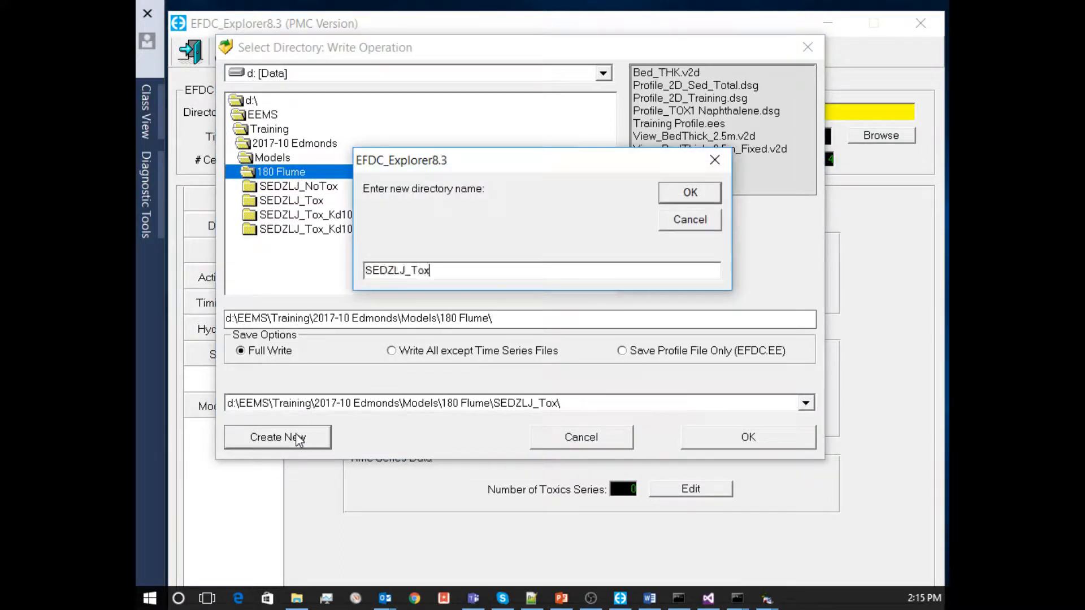
{"action": "type", "text": "PD"}
{"action": "left_click", "coordinate": [689, 193]}
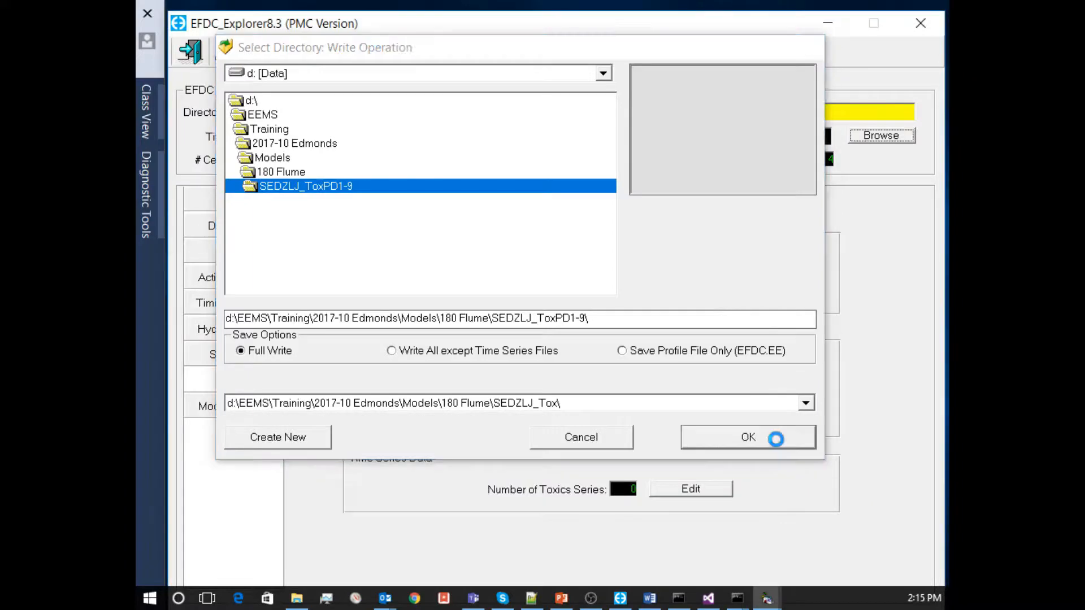
{"action": "left_click", "coordinate": [744, 438]}
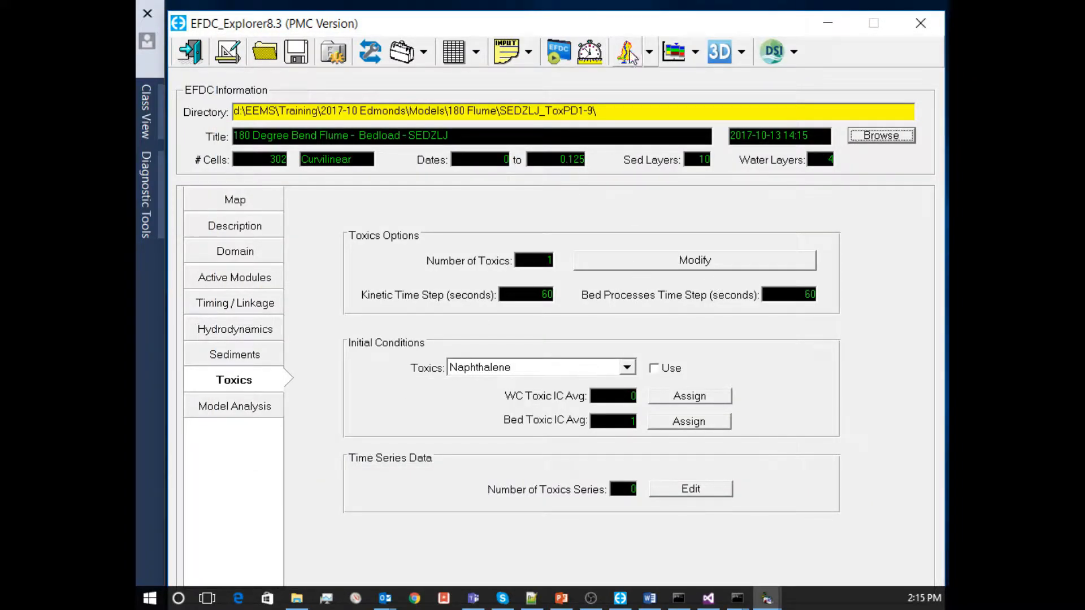
- Check the EFDC+ executable path in the program settings, and run the SEDZLJ_ToxPD1-9 model with 2 OMP threads
{"action": "left_click", "coordinate": [334, 52]}
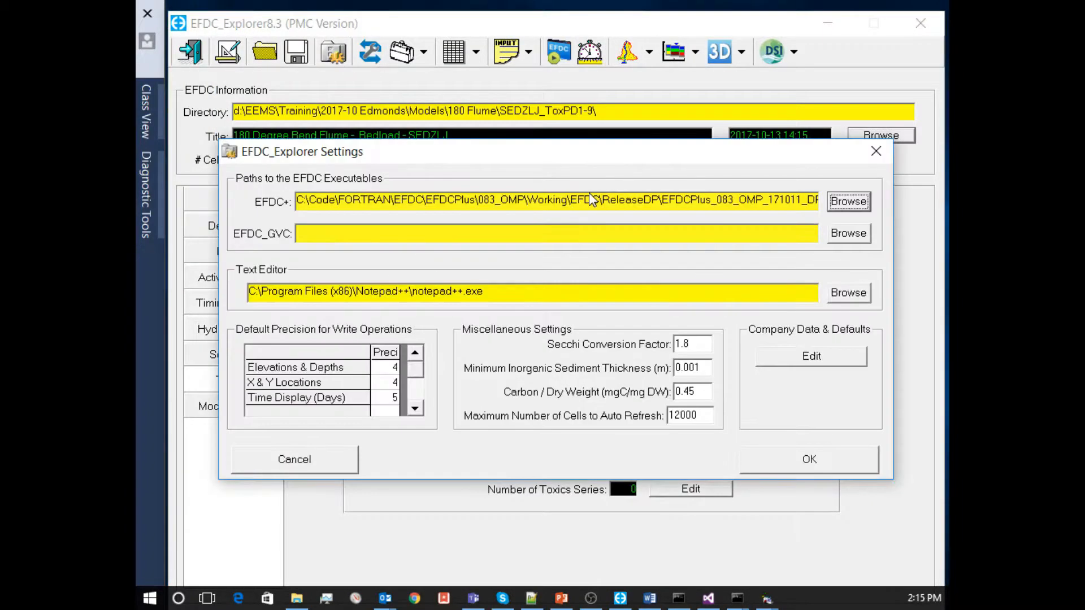
{"action": "left_click", "coordinate": [828, 466]}
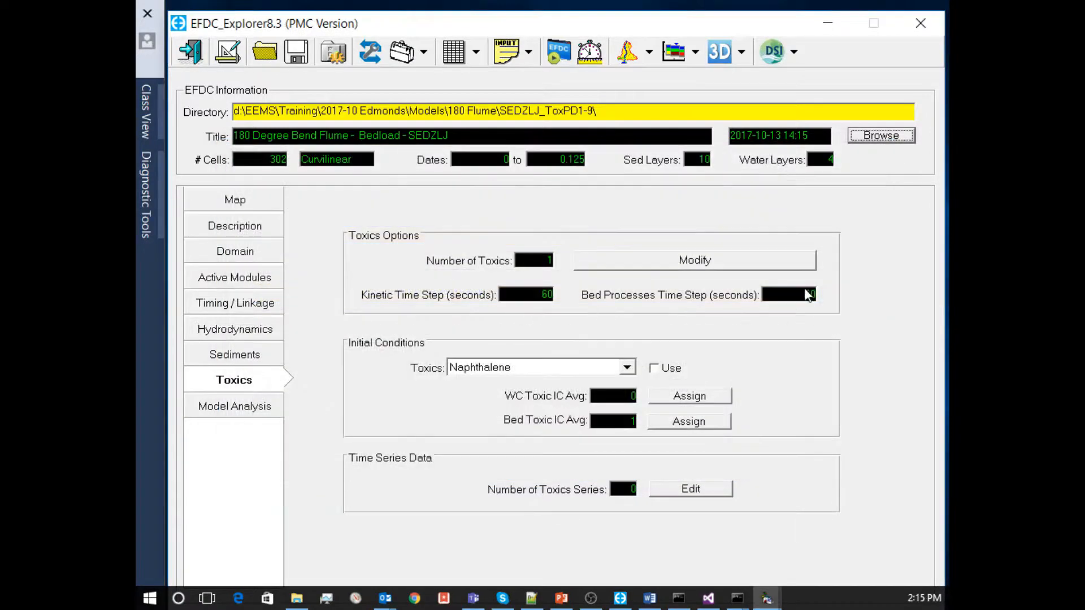
{"action": "left_click", "coordinate": [558, 52]}
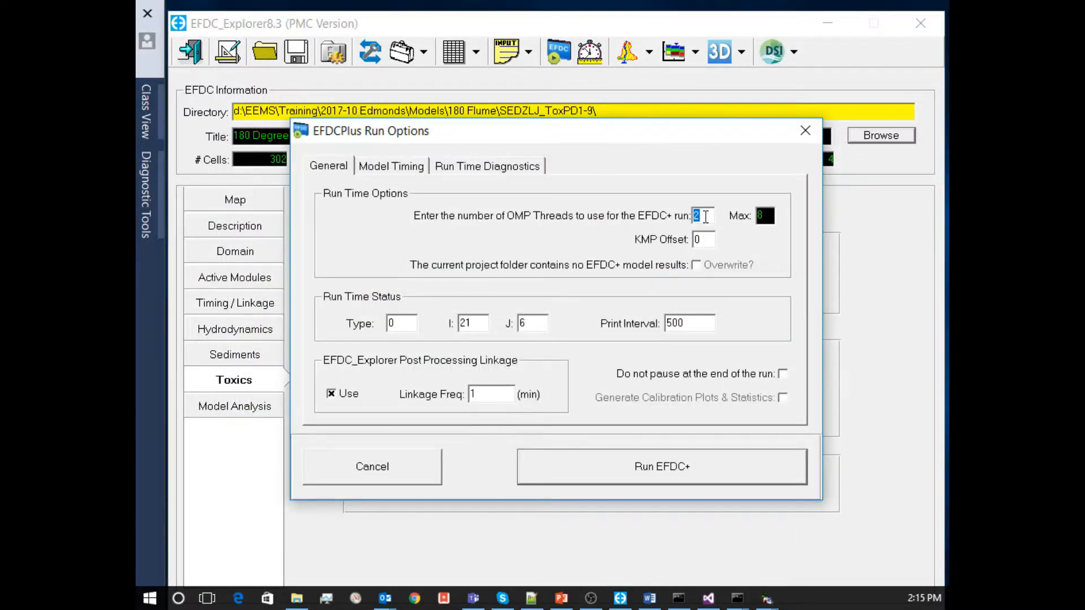
{"action": "left_click", "coordinate": [721, 472]}
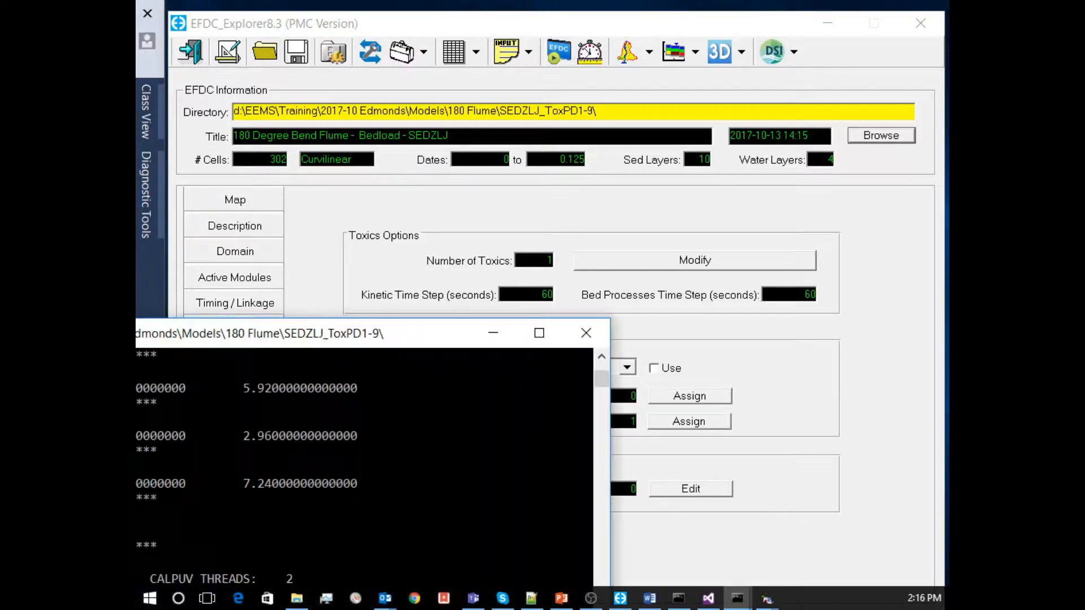
{"action": "left_click_drag", "start_coordinate": [160, 289], "coordinate": [430, 38]}
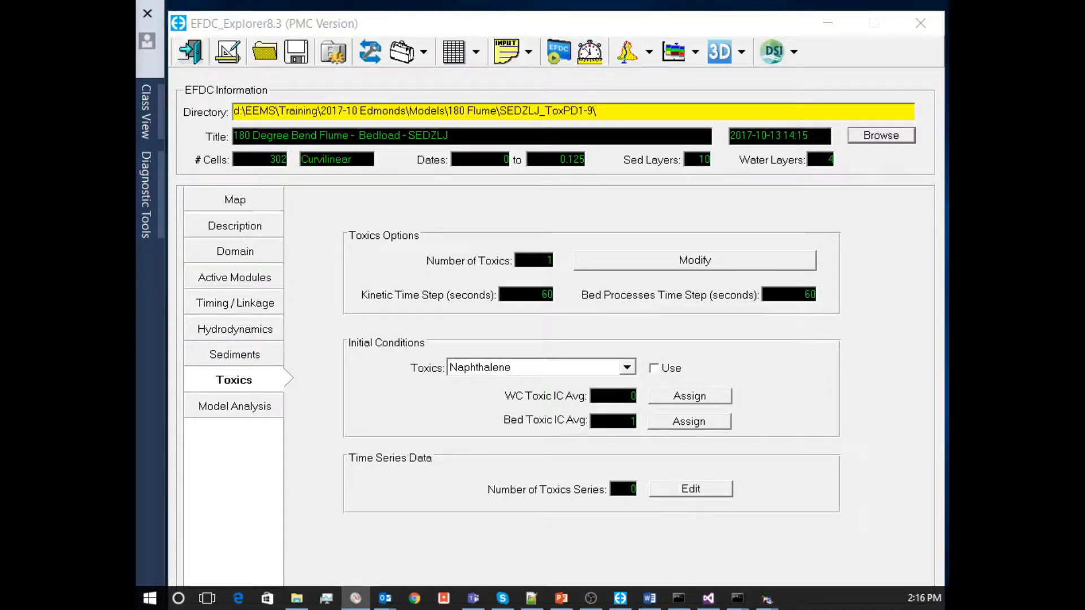
- Bring Resource Monitor into view and examine the per-core CPU usage of the run before minimizing it
{"action": "left_click_drag", "start_coordinate": [136, 49], "coordinate": [484, 75]}
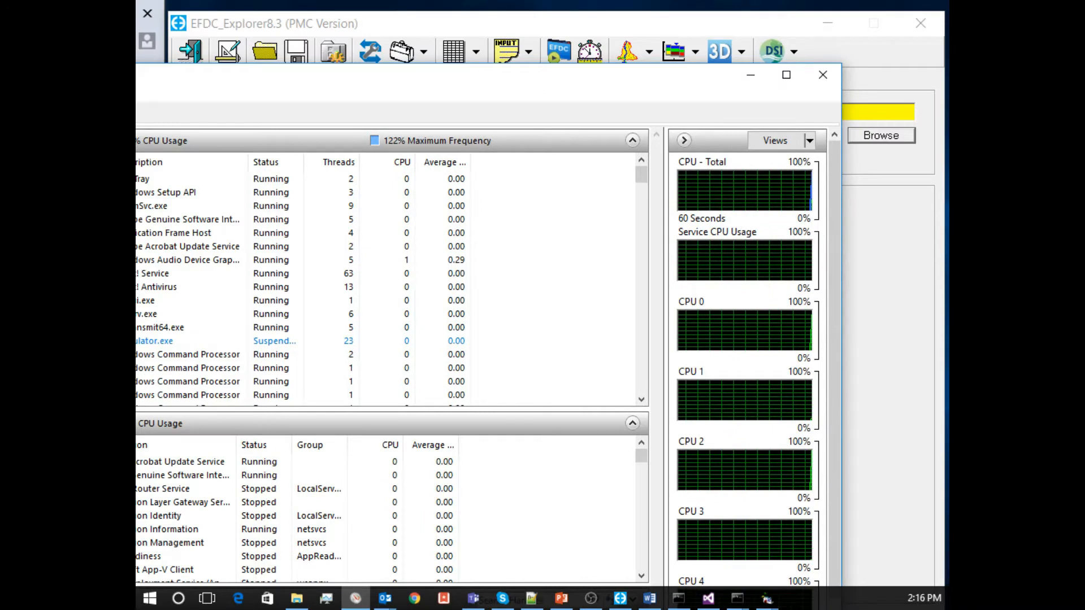
{"action": "left_click_drag", "start_coordinate": [259, 79], "coordinate": [363, 35]}
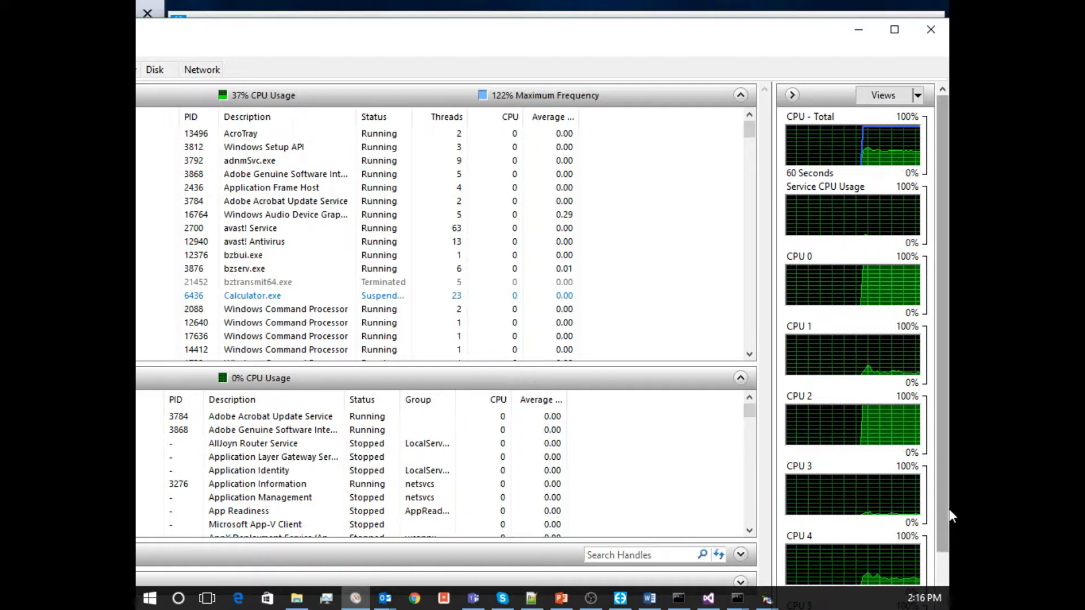
{"action": "scroll", "coordinate": [945, 568], "scroll_direction": "down", "scroll_amount": 3}
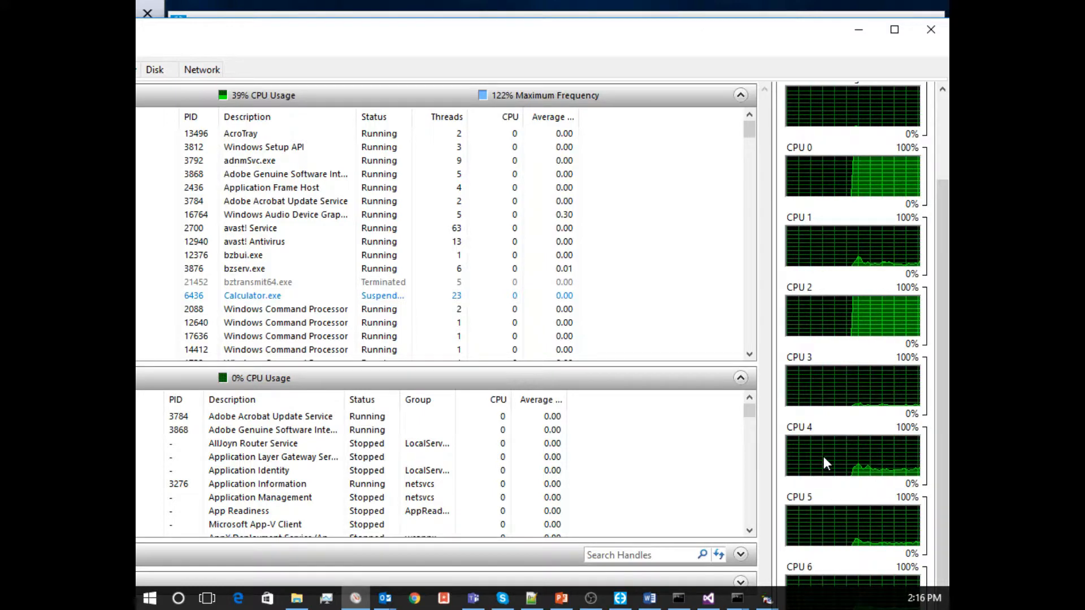
{"action": "left_click", "coordinate": [863, 33]}
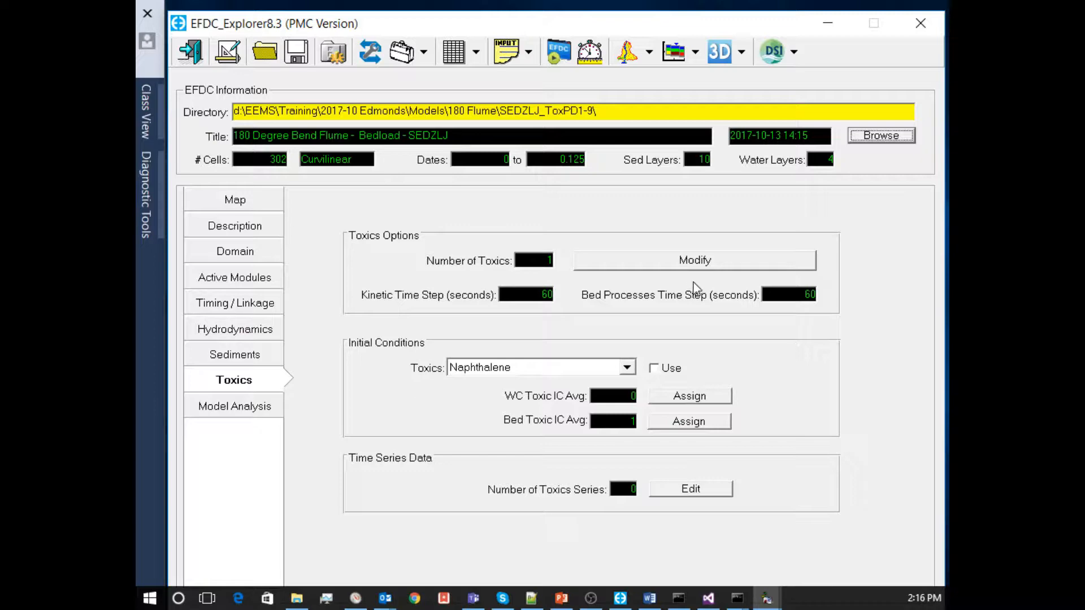
- Set Naphthalene's porewater diffusion rate between sediment layers to 1E-09 m^2/s
{"action": "left_click", "coordinate": [696, 266]}
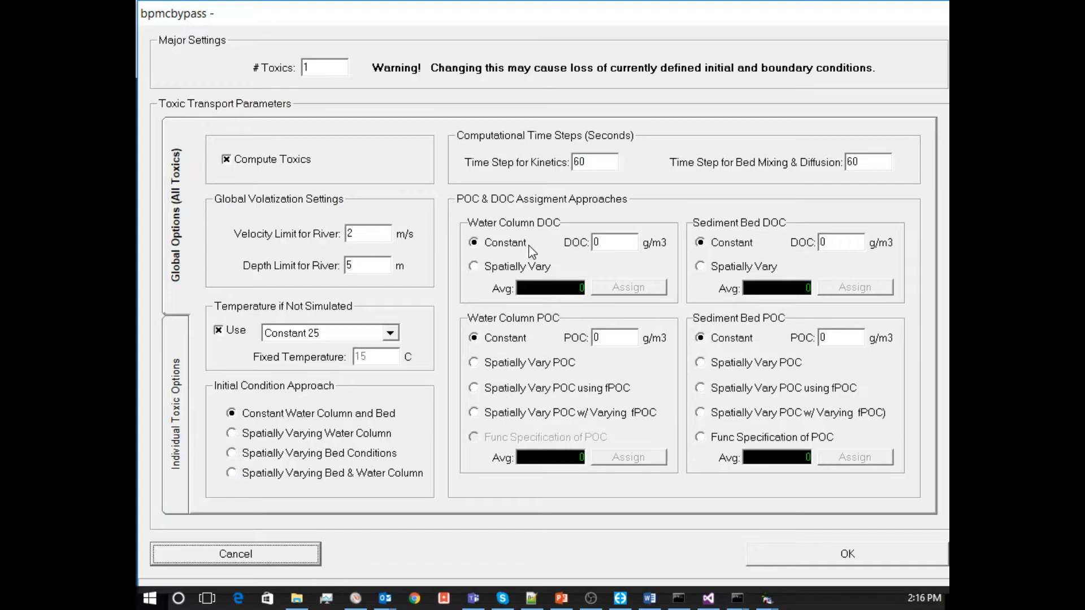
{"action": "left_click", "coordinate": [181, 470]}
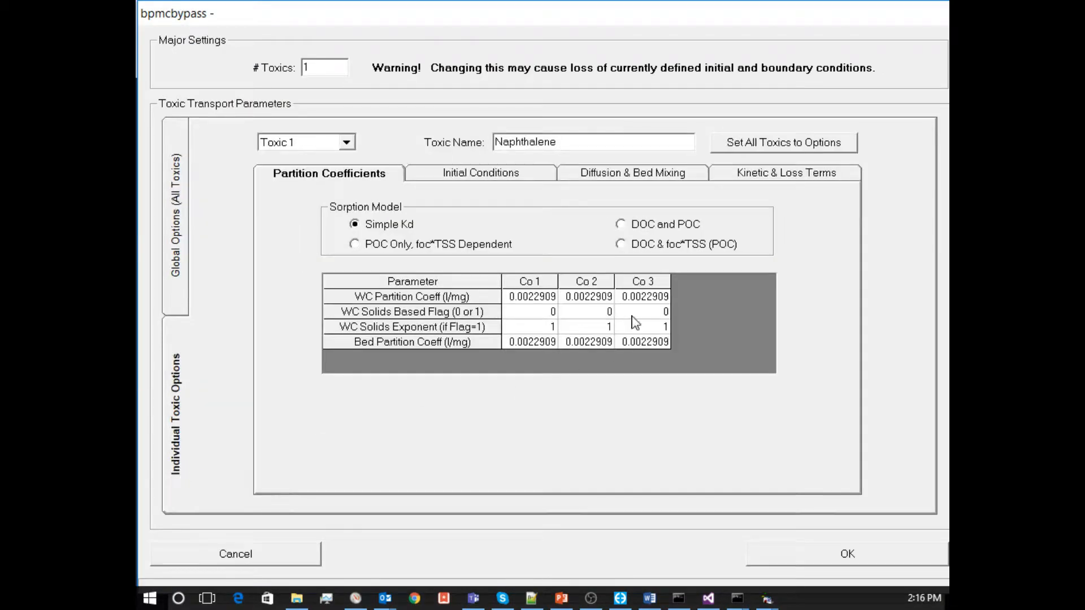
{"action": "left_click", "coordinate": [633, 175]}
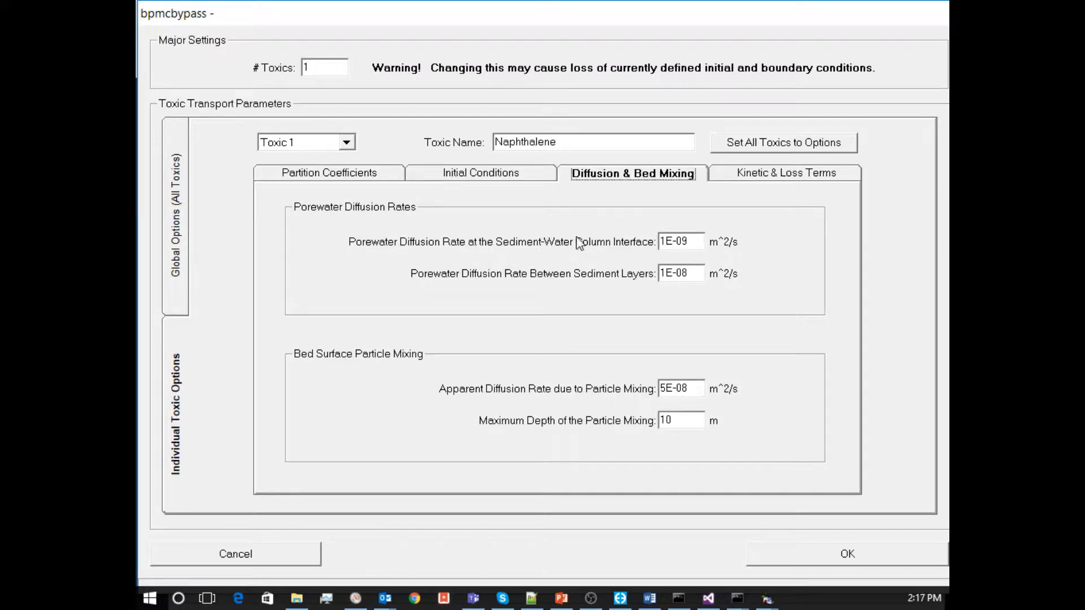
{"action": "left_click", "coordinate": [699, 275]}
{"action": "left_click", "coordinate": [700, 277]}
{"action": "type", "text": "9"}
{"action": "left_click", "coordinate": [776, 546]}
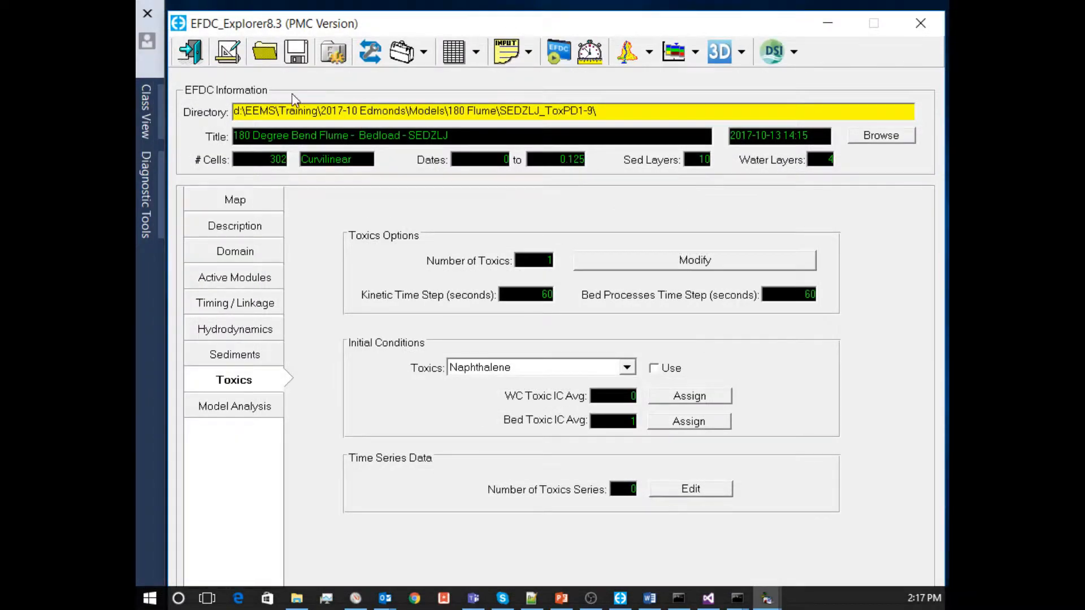
- Save the changed model with a full write to a new 180 Flume directory named SEDZLJ_ToxPD-B1-9
{"action": "left_click", "coordinate": [296, 50]}
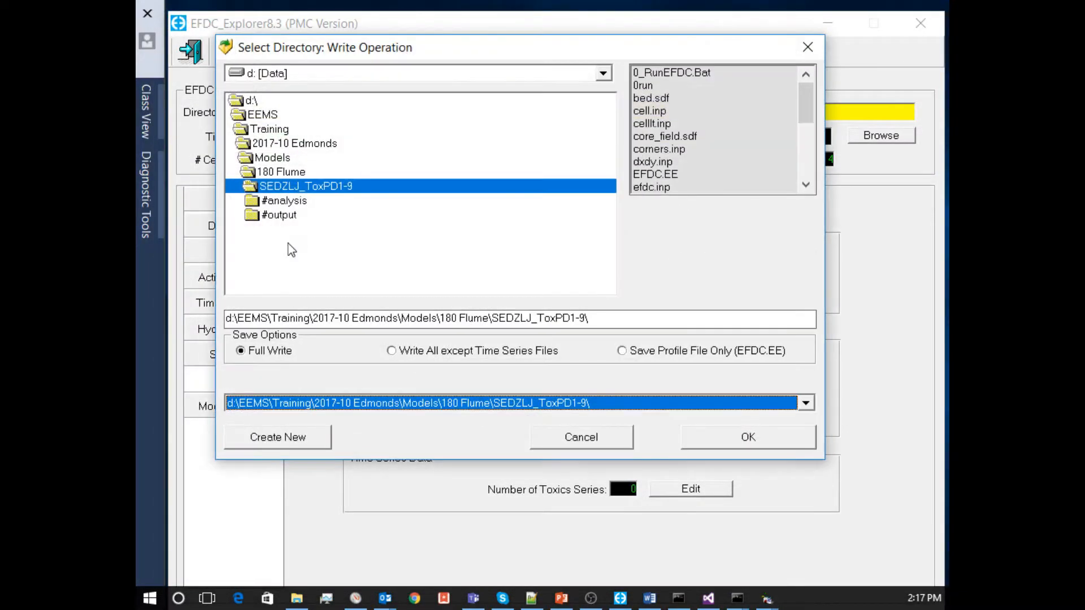
{"action": "double_click", "coordinate": [266, 173]}
{"action": "left_click", "coordinate": [277, 437]}
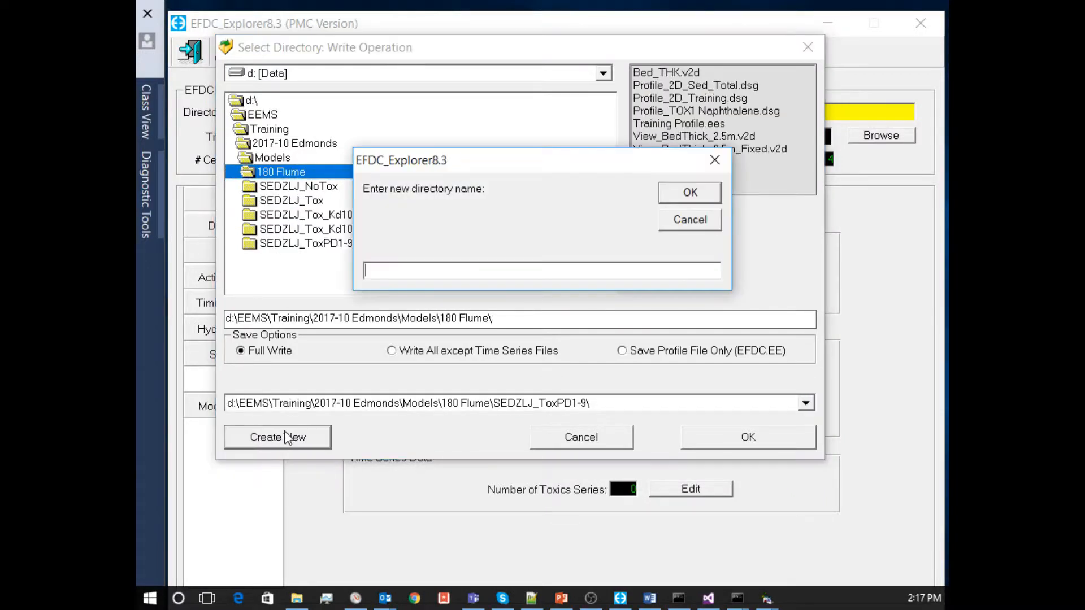
{"action": "type", "text": "SEDZLJ_ToxPD1-9"}
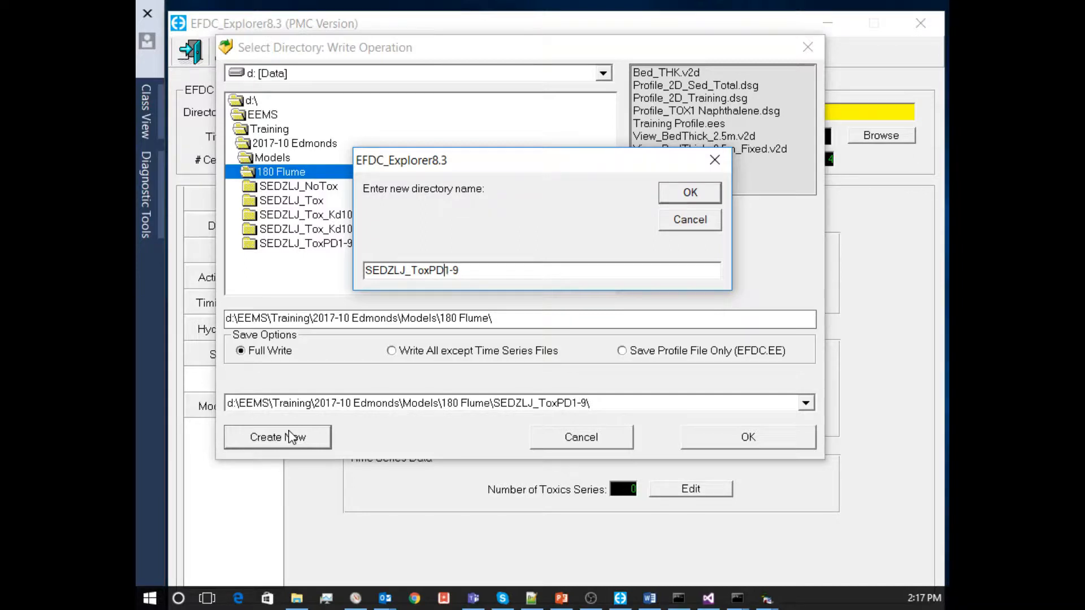
{"action": "type", "text": "-B"}
{"action": "left_click", "coordinate": [678, 192]}
{"action": "left_click", "coordinate": [750, 441]}
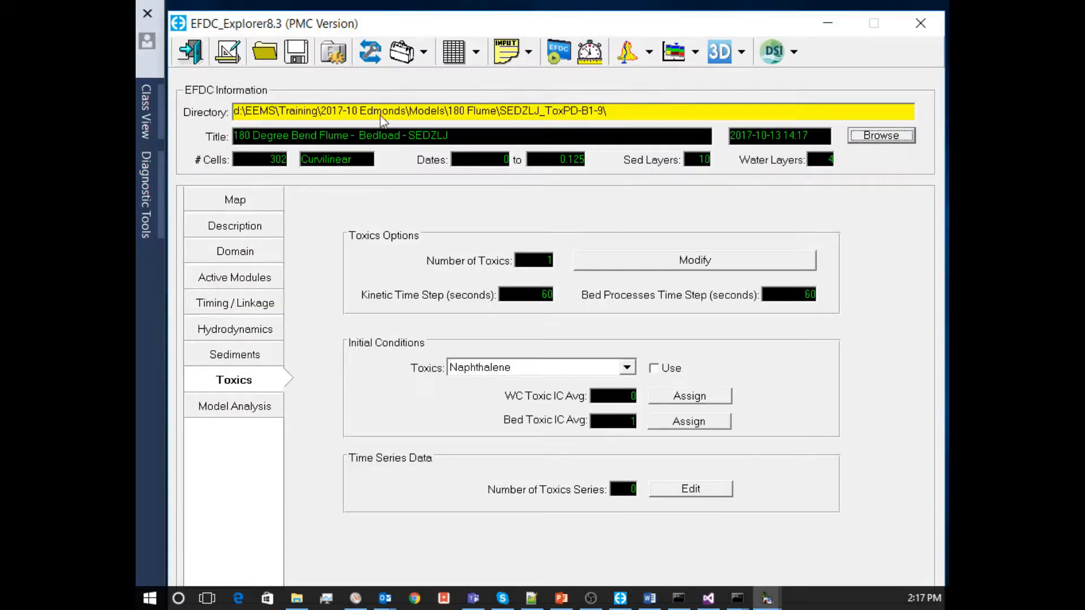
- Run the SEDZLJ_ToxPD-B1-9 model with 2 OMP threads and a KMP offset of 2
{"action": "left_click", "coordinate": [558, 51]}
{"action": "double_click", "coordinate": [703, 240]}
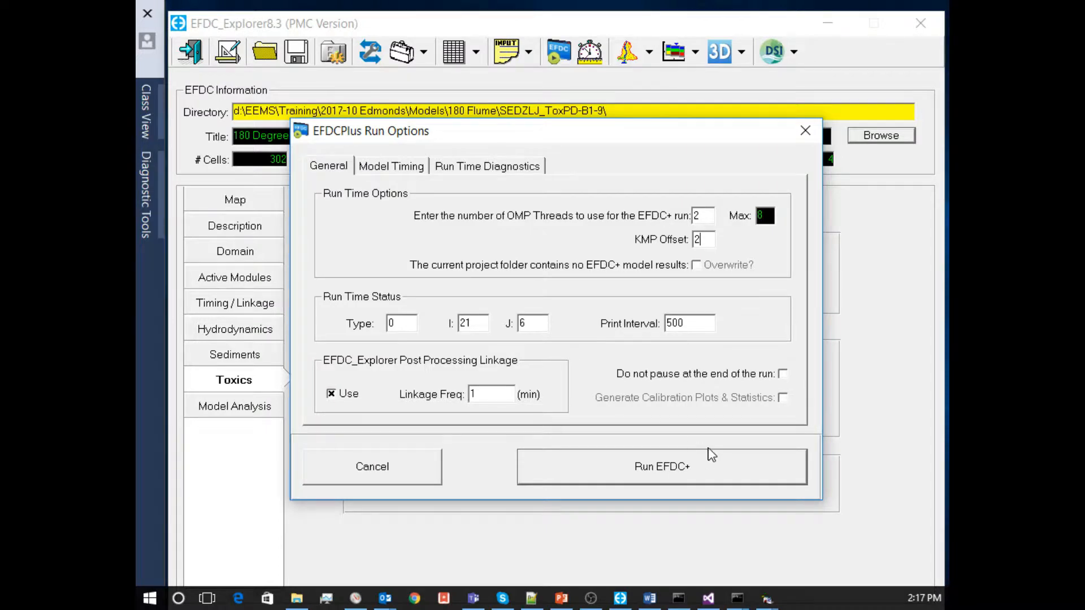
{"action": "left_click", "coordinate": [714, 464]}
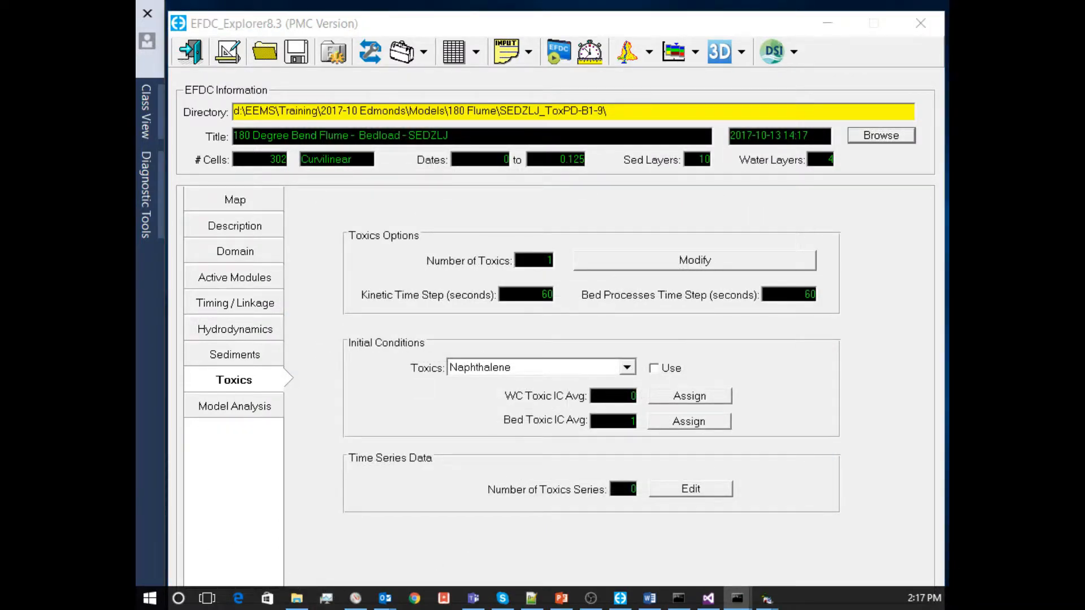
- Examine the individual CPU core loads in Resource Monitor with both runs active, and return to EFDC_Explorer
{"action": "left_click", "coordinate": [355, 597]}
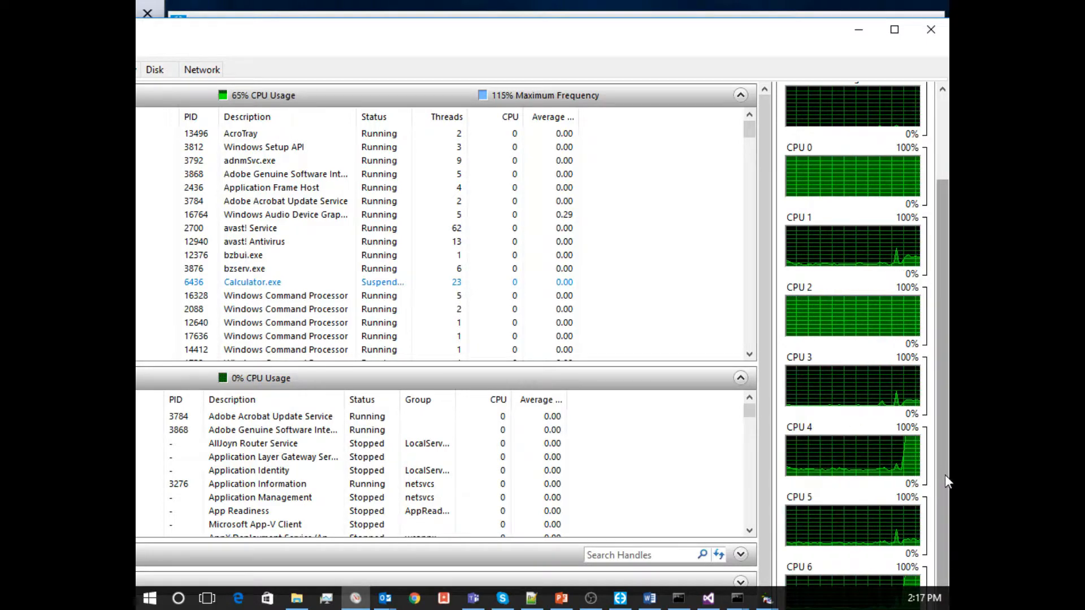
{"action": "left_click_drag", "start_coordinate": [944, 467], "coordinate": [943, 554]}
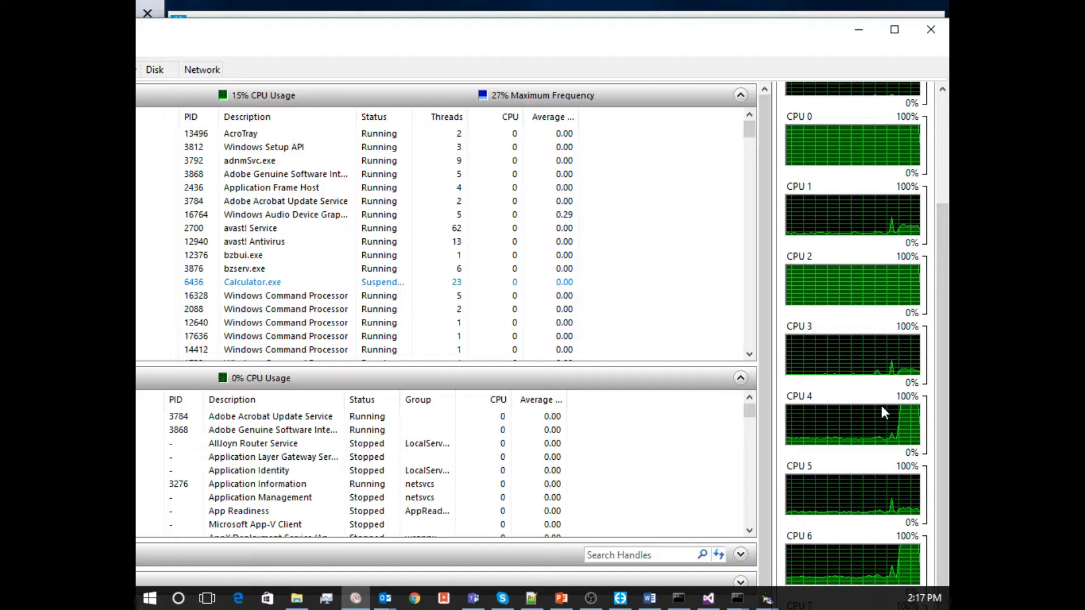
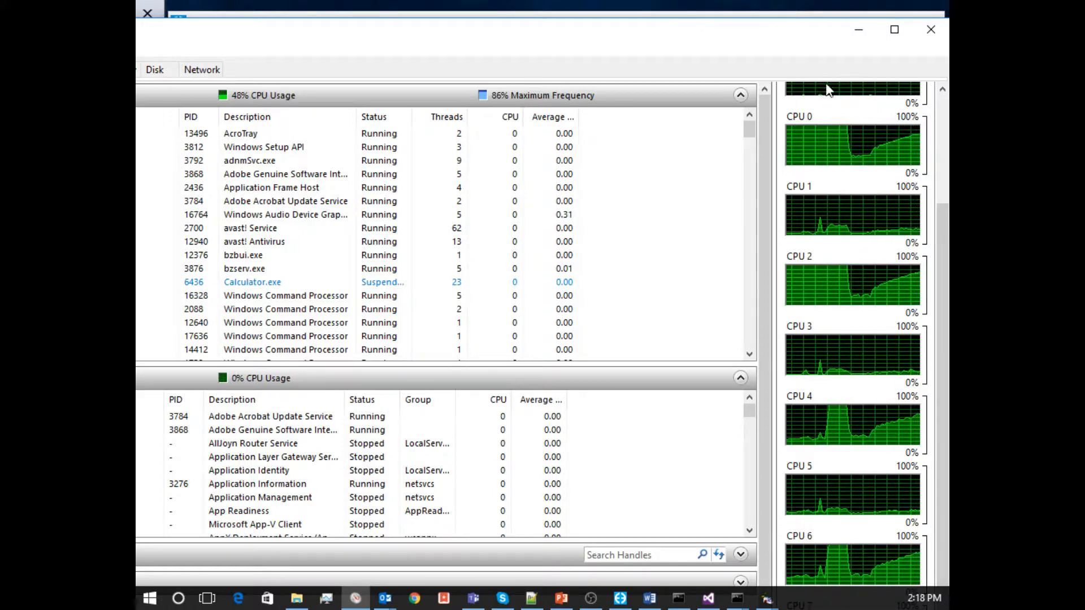
{"action": "left_click", "coordinate": [859, 30]}
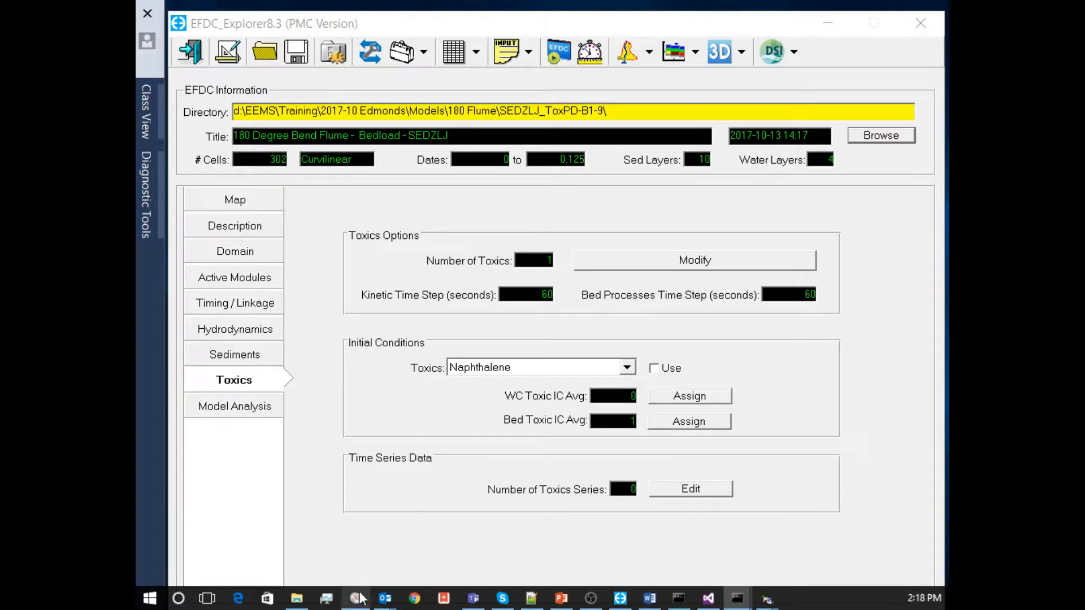
{"action": "left_click", "coordinate": [479, 433]}
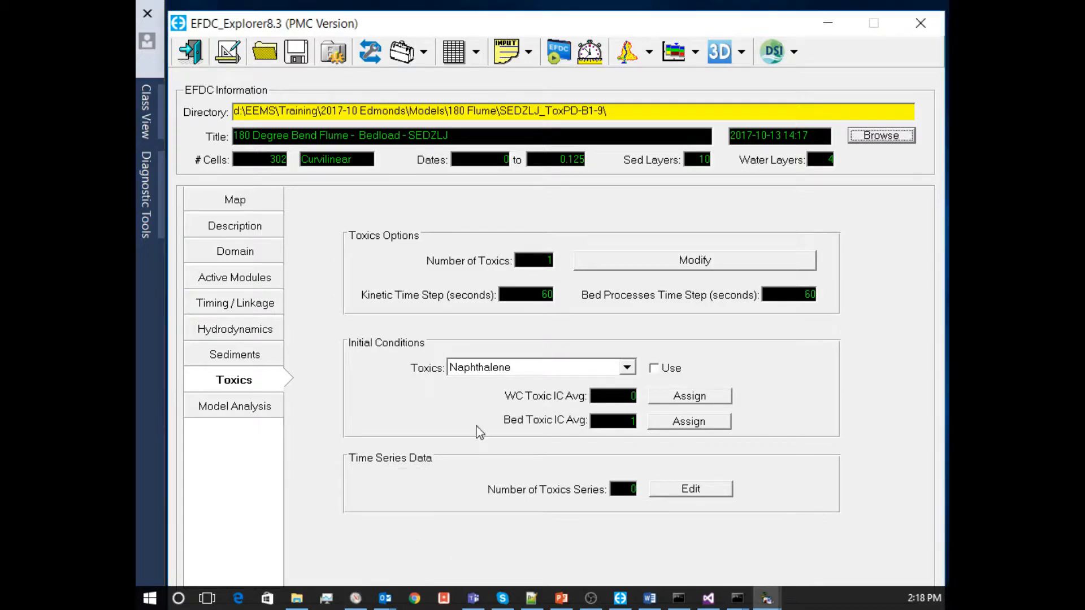
- Open the SEDZLJ_ToxPD1-9 project from the 180 Flume directory, replacing the currently loaded project
{"action": "left_click", "coordinate": [265, 52]}
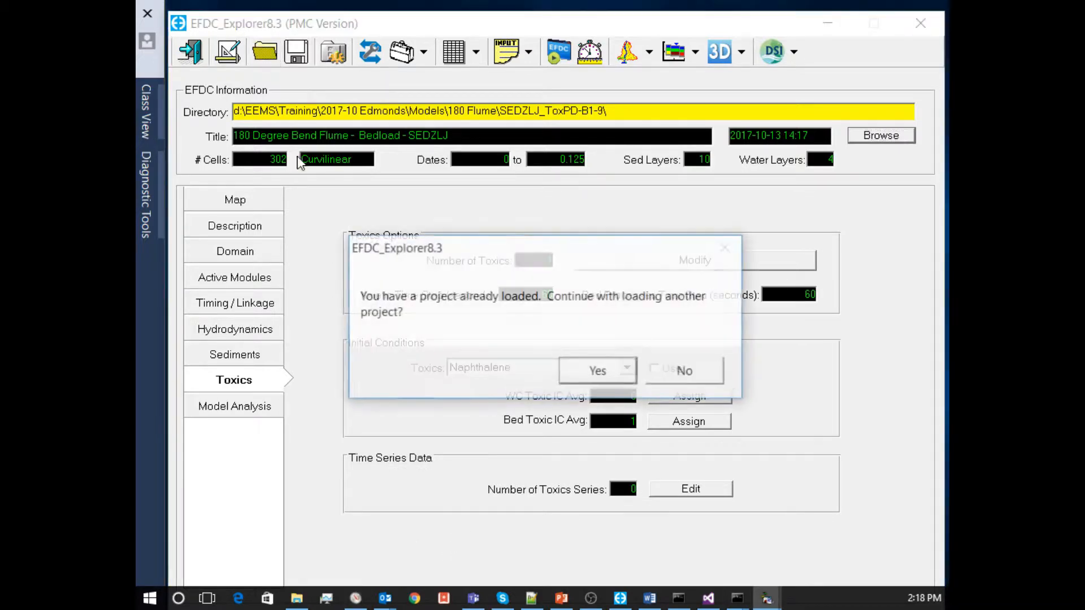
{"action": "left_click", "coordinate": [594, 379]}
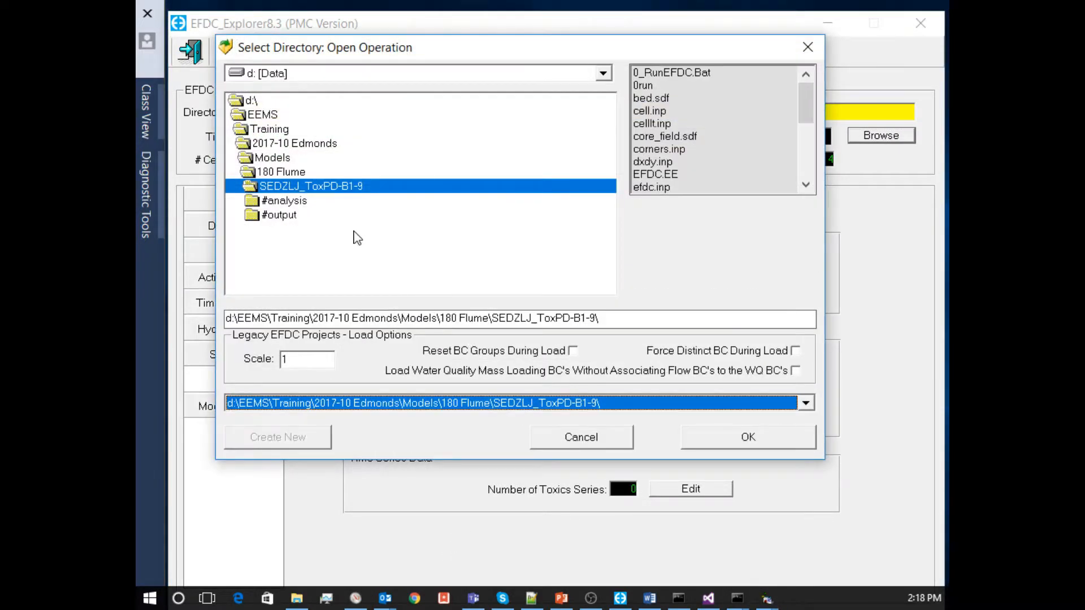
{"action": "double_click", "coordinate": [287, 173]}
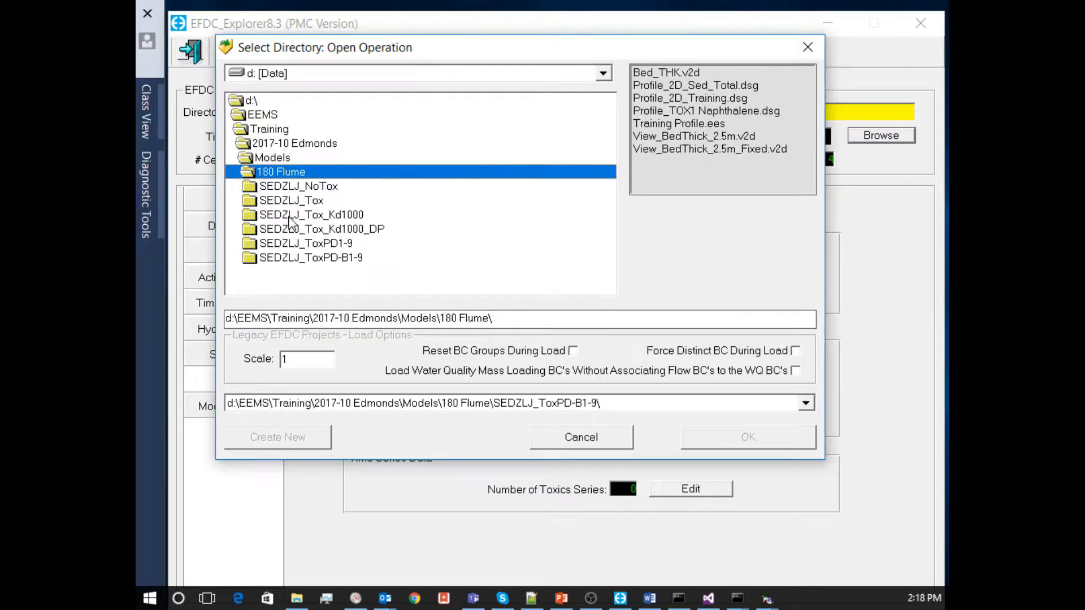
{"action": "double_click", "coordinate": [302, 244]}
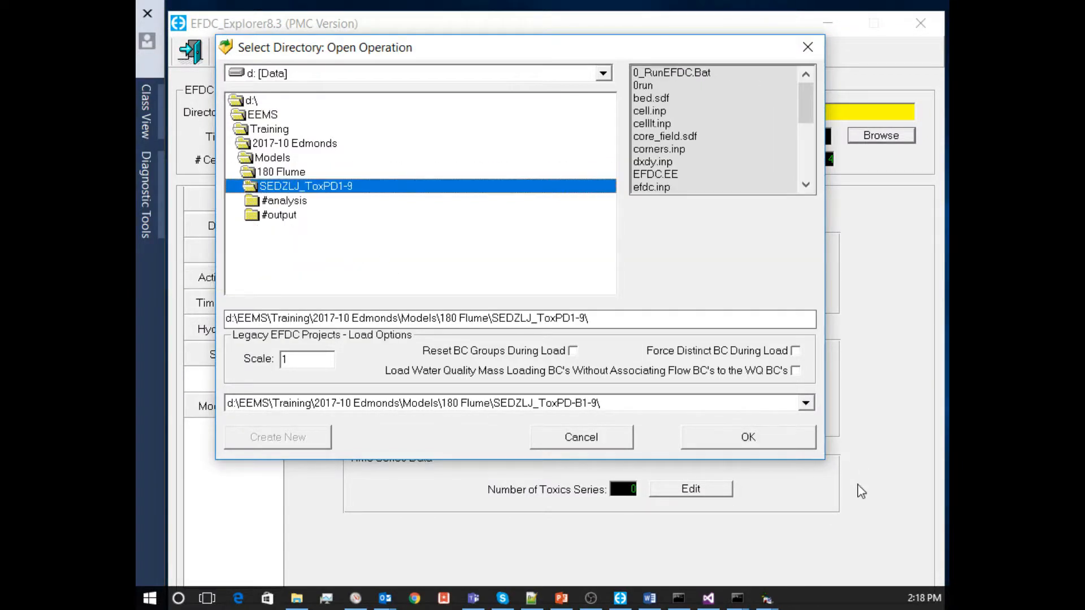
{"action": "left_click", "coordinate": [787, 441]}
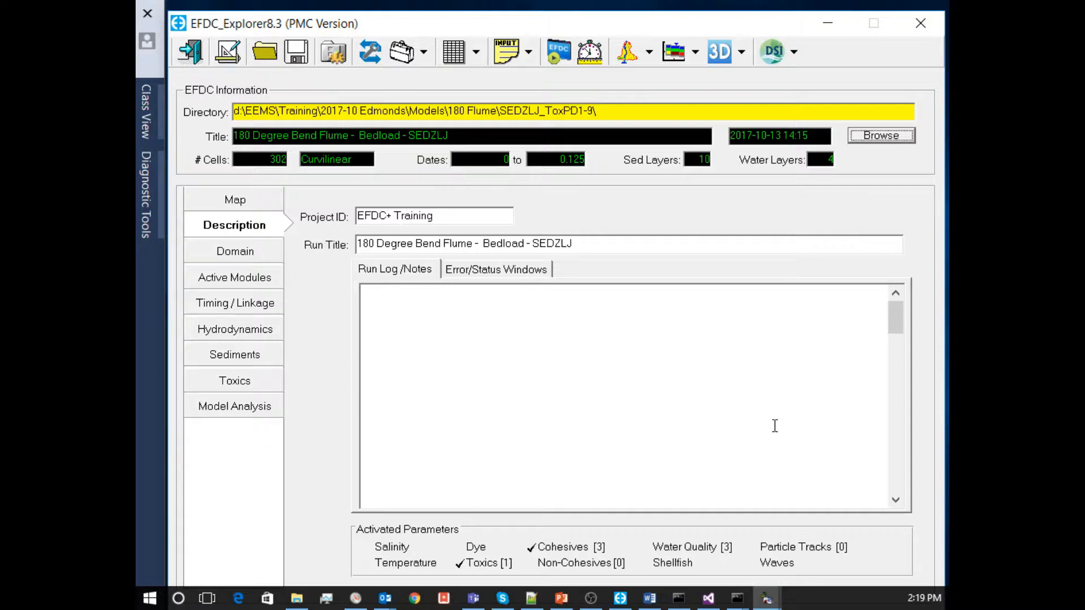
{"action": "left_click", "coordinate": [769, 425]}
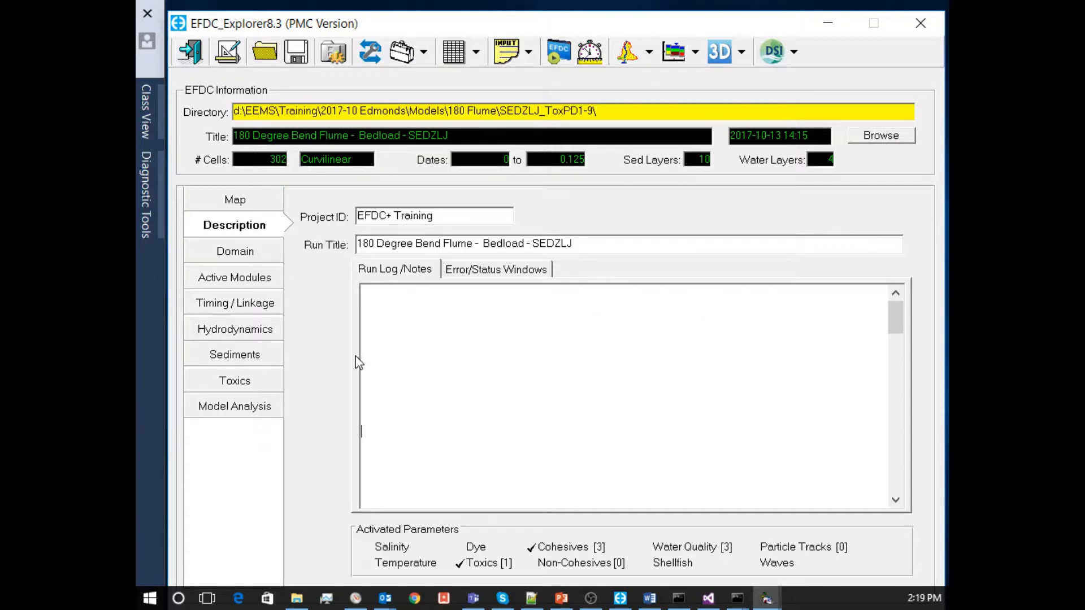
- Calculate the Toxics mass balance for the 0 to 0.125 date range with time series viewing enabled, and close the report
{"action": "left_click", "coordinate": [240, 402]}
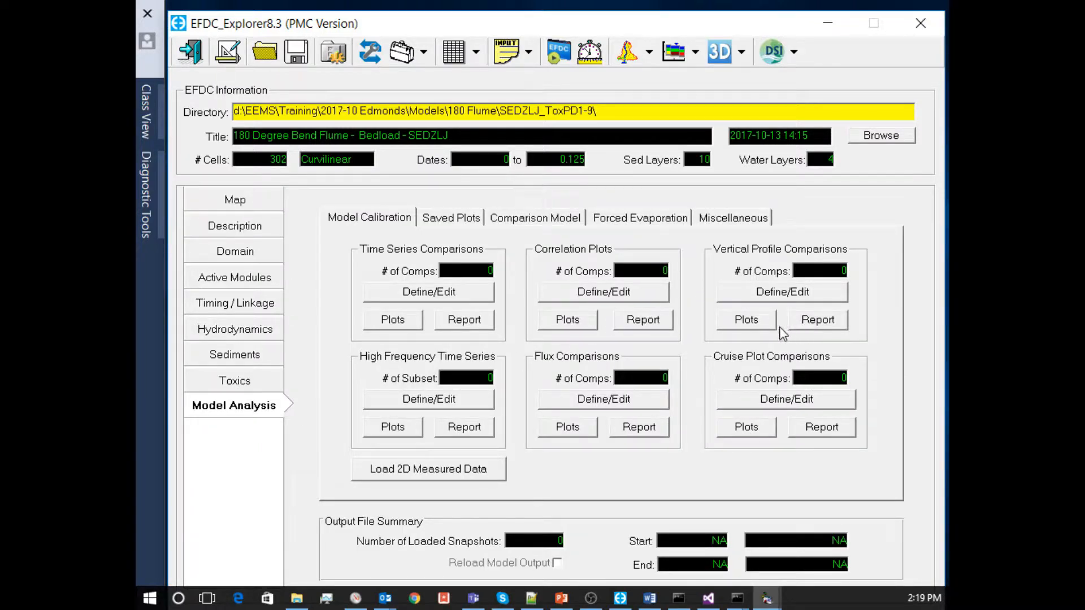
{"action": "left_click", "coordinate": [740, 223]}
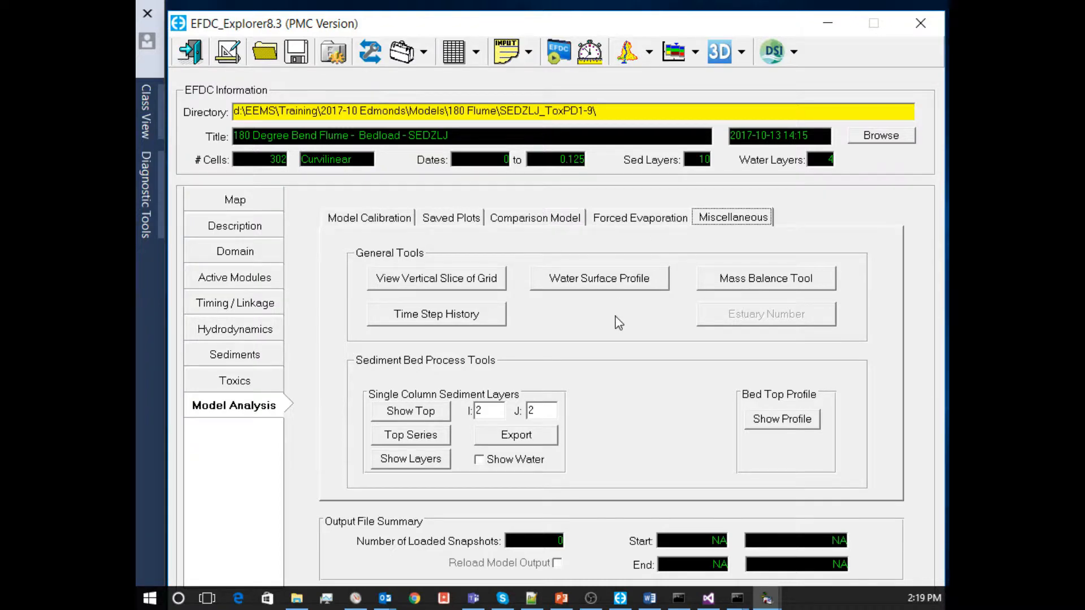
{"action": "left_click", "coordinate": [765, 281]}
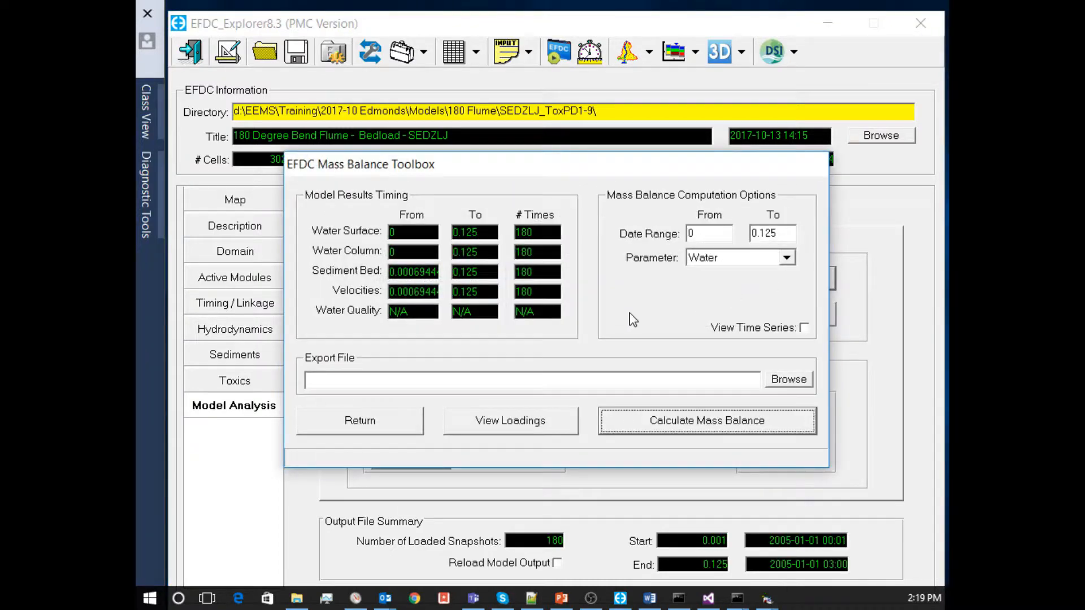
{"action": "left_click", "coordinate": [762, 259]}
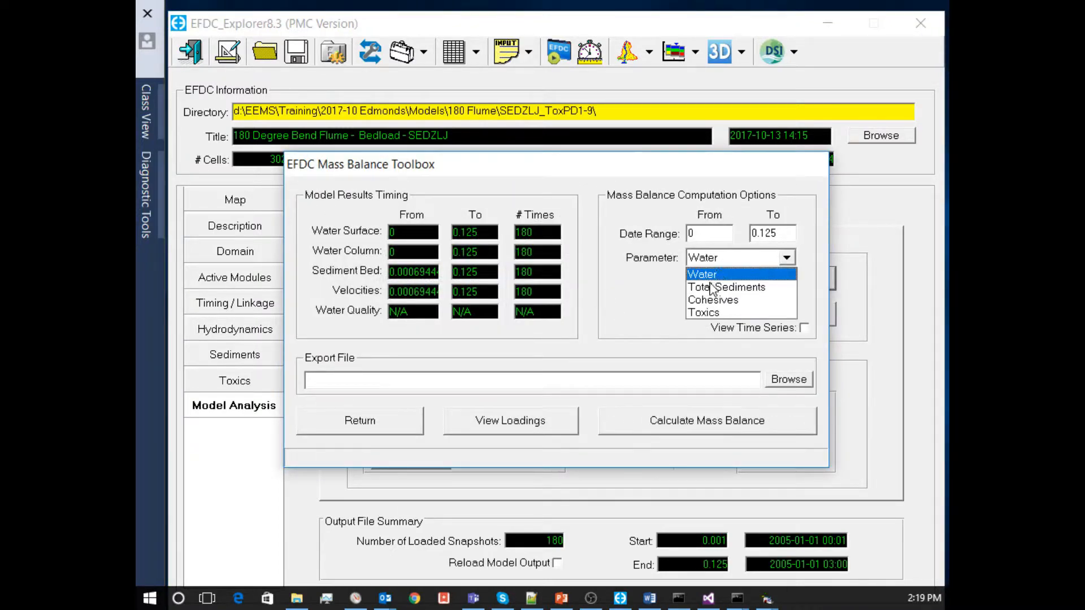
{"action": "left_click", "coordinate": [716, 314]}
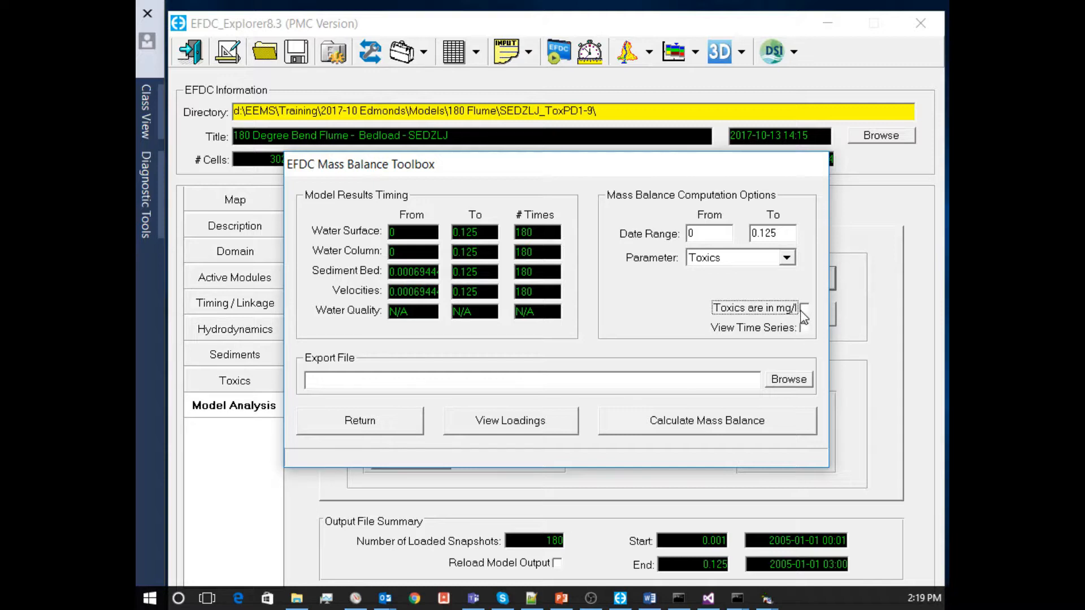
{"action": "left_click", "coordinate": [804, 328]}
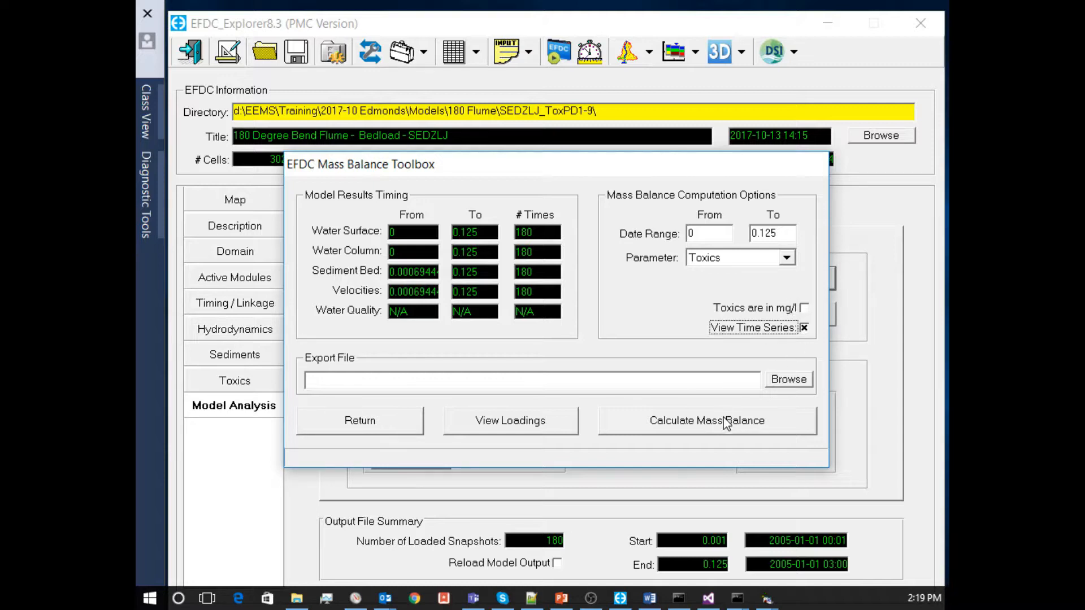
{"action": "left_click", "coordinate": [727, 420]}
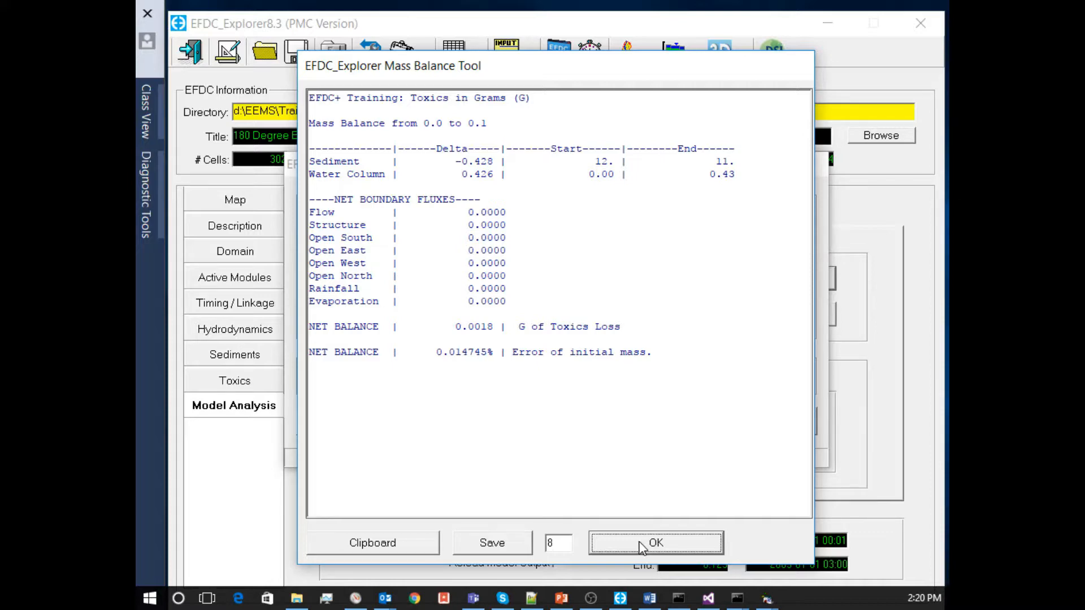
{"action": "left_click", "coordinate": [676, 540]}
- Hide every mass balance line except the cumulative toxics error, examine the curve, and leave the mass balance tool
{"action": "left_click_drag", "start_coordinate": [480, 488], "coordinate": [499, 350]}
{"action": "right_click", "coordinate": [499, 350]}
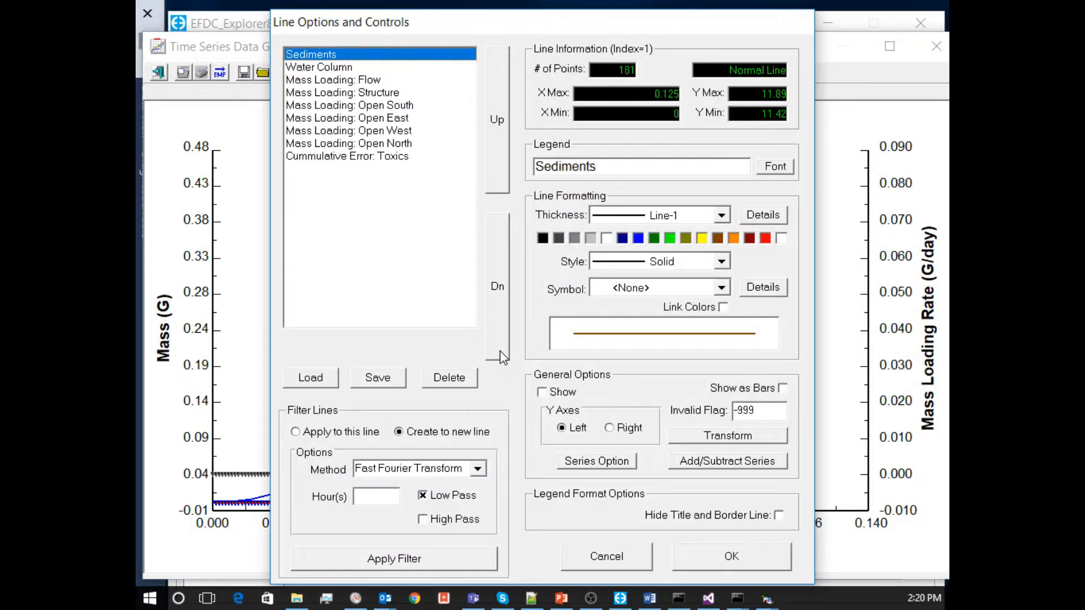
{"action": "left_click", "coordinate": [334, 144], "text": "shift"}
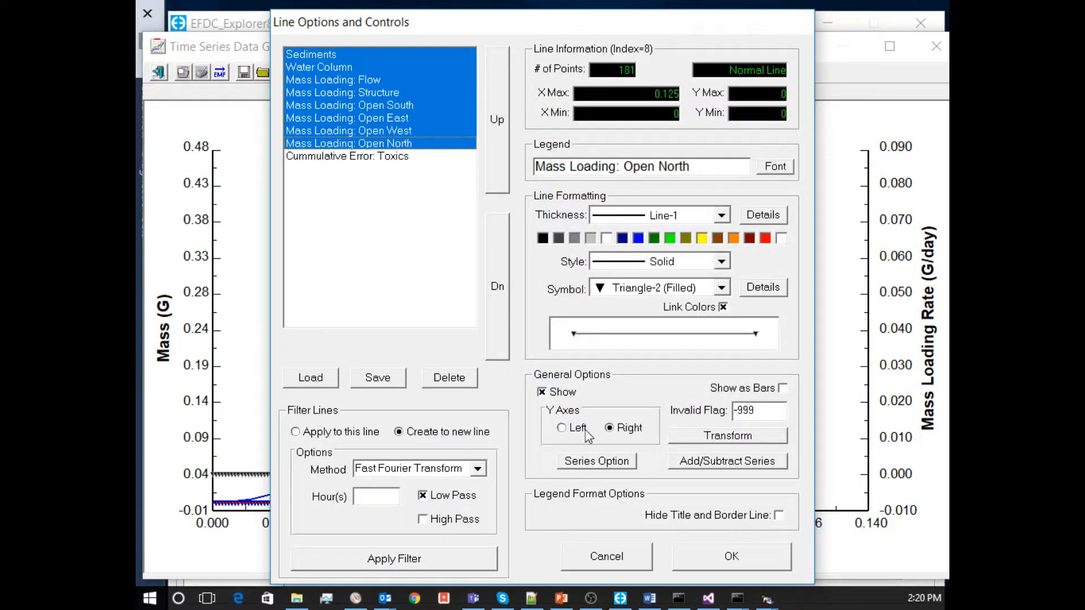
{"action": "left_click", "coordinate": [567, 396]}
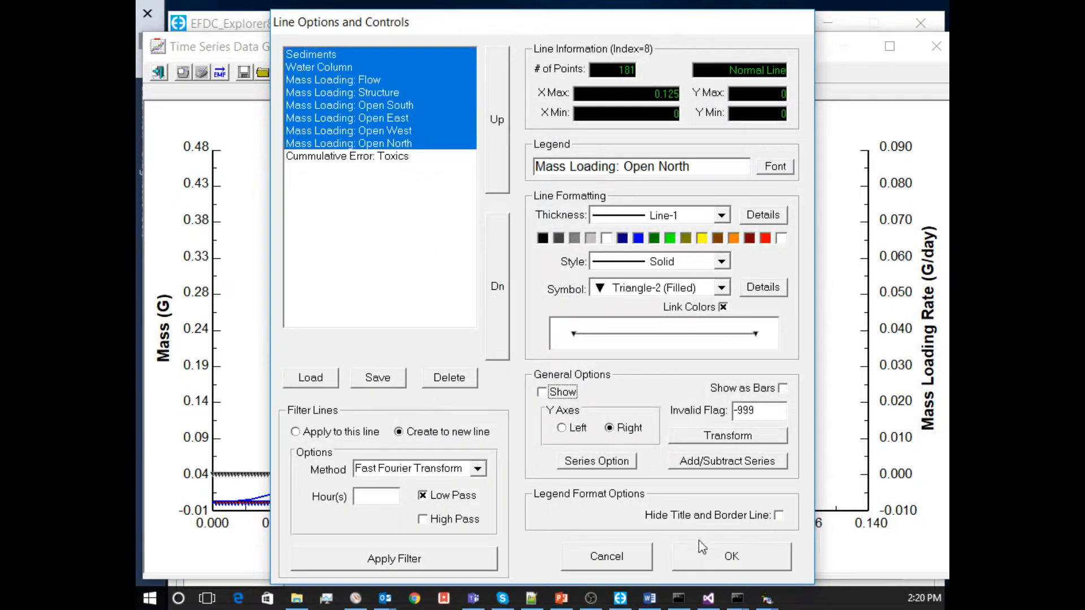
{"action": "left_click", "coordinate": [707, 558]}
{"action": "left_click_drag", "start_coordinate": [484, 250], "coordinate": [345, 430]}
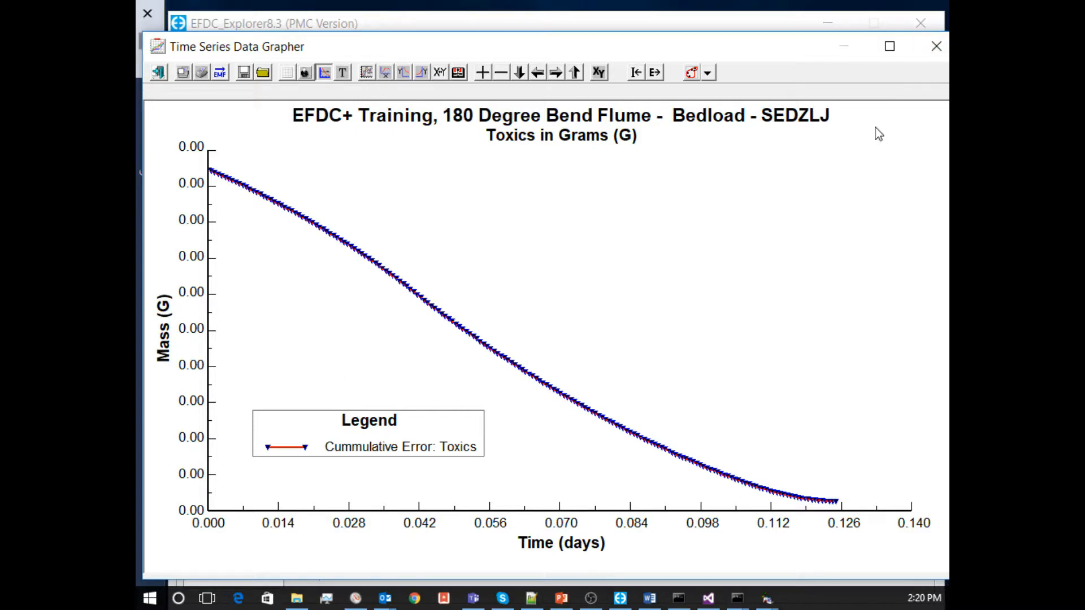
{"action": "left_click", "coordinate": [926, 45]}
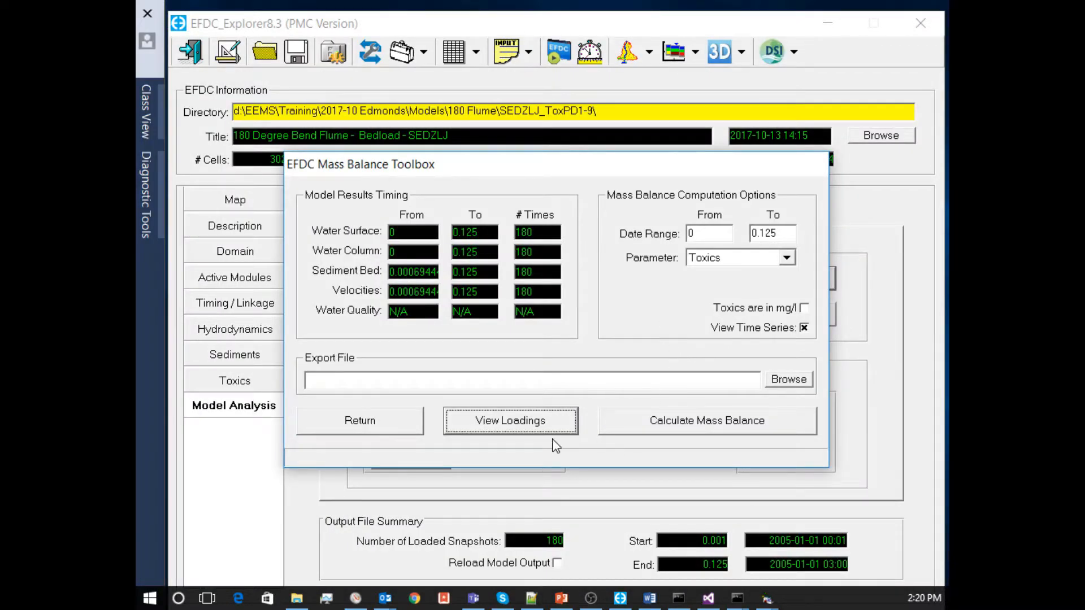
{"action": "left_click", "coordinate": [395, 423]}
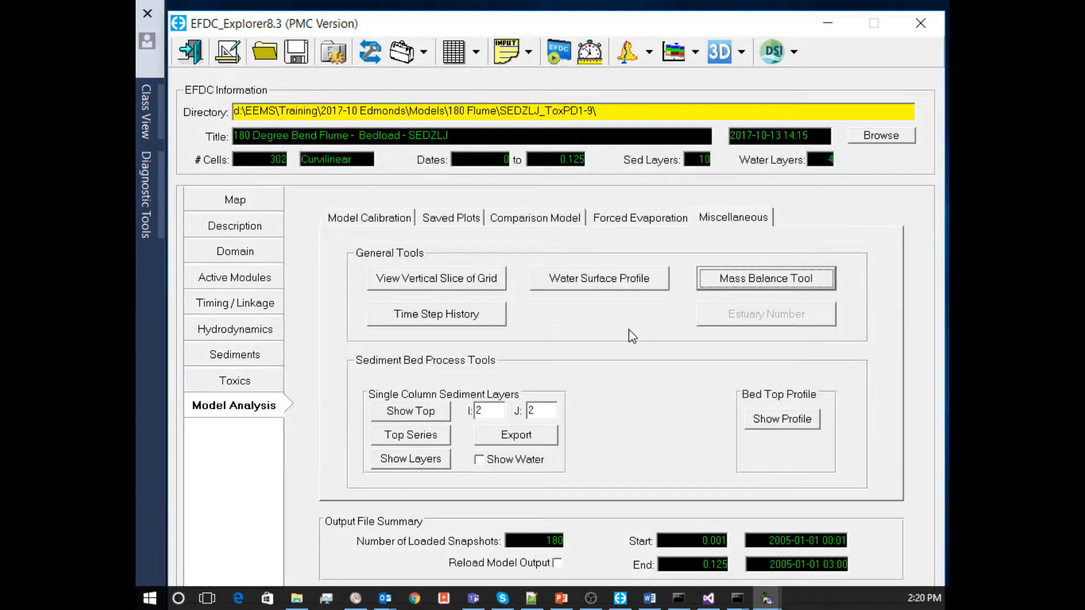
- Animate Naphthalene over time in the 2D vertical slice along row J = 8, with the legend moved clear of the US Flow inset
{"action": "left_click", "coordinate": [674, 52]}
{"action": "left_click", "coordinate": [848, 338]}
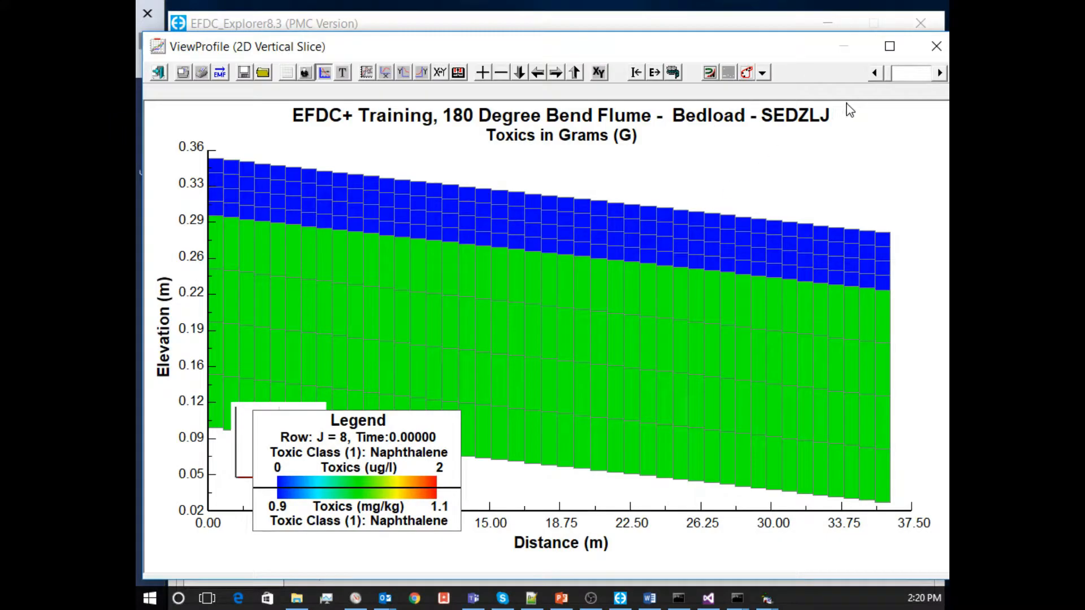
{"action": "left_click_drag", "start_coordinate": [435, 441], "coordinate": [528, 405]}
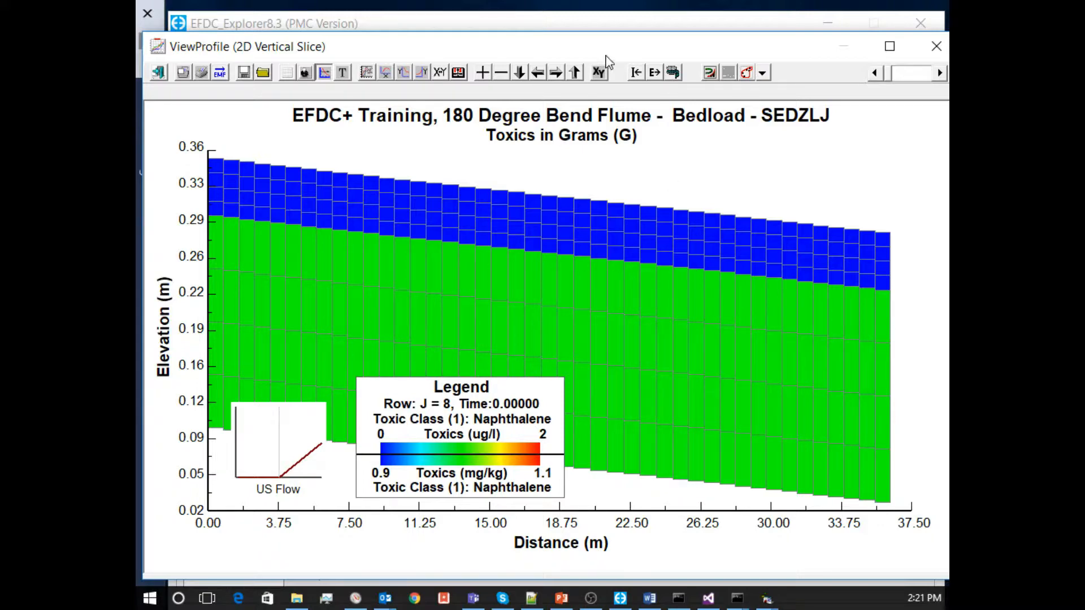
{"action": "left_click", "coordinate": [673, 73]}
{"action": "left_click", "coordinate": [584, 366]}
{"action": "left_click", "coordinate": [589, 356]}
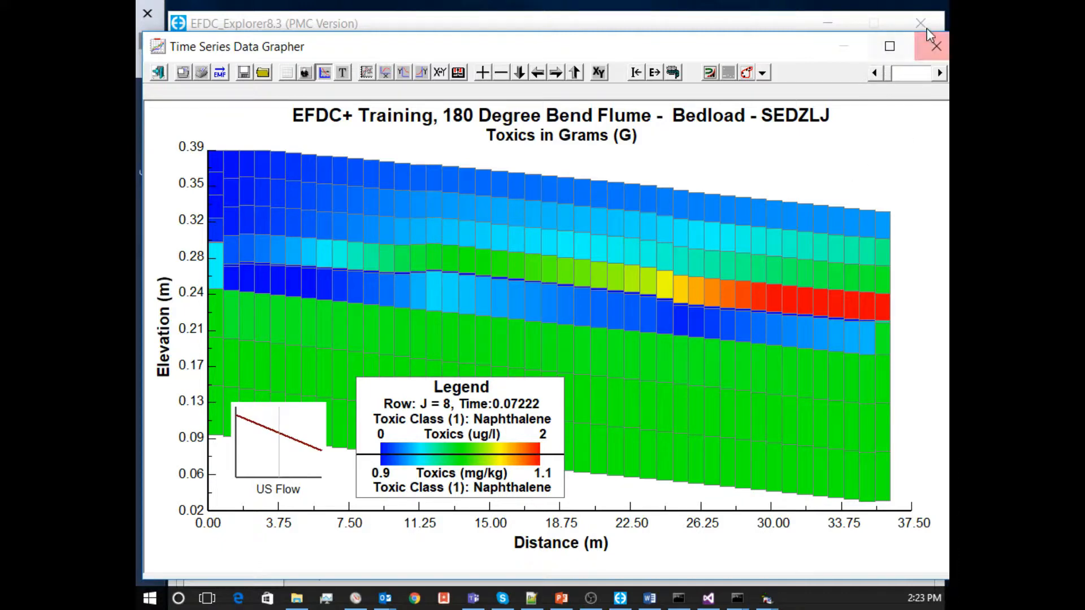
{"action": "left_click", "coordinate": [933, 44]}
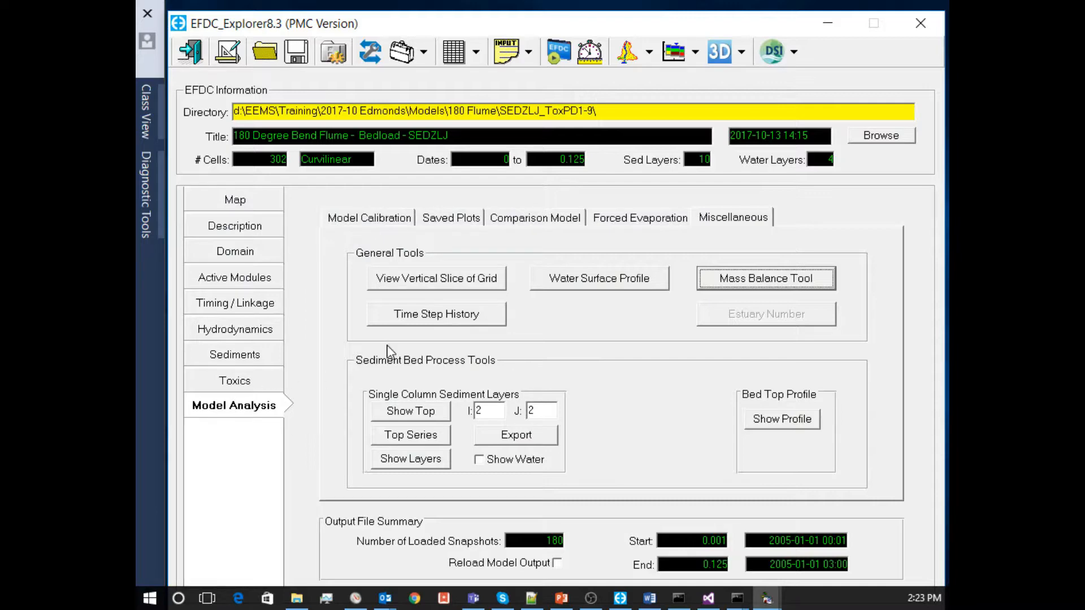
- Set Naphthalene's apparent diffusion rate due to particle mixing to 0 m^2/s
{"action": "left_click", "coordinate": [269, 390]}
{"action": "left_click", "coordinate": [701, 266]}
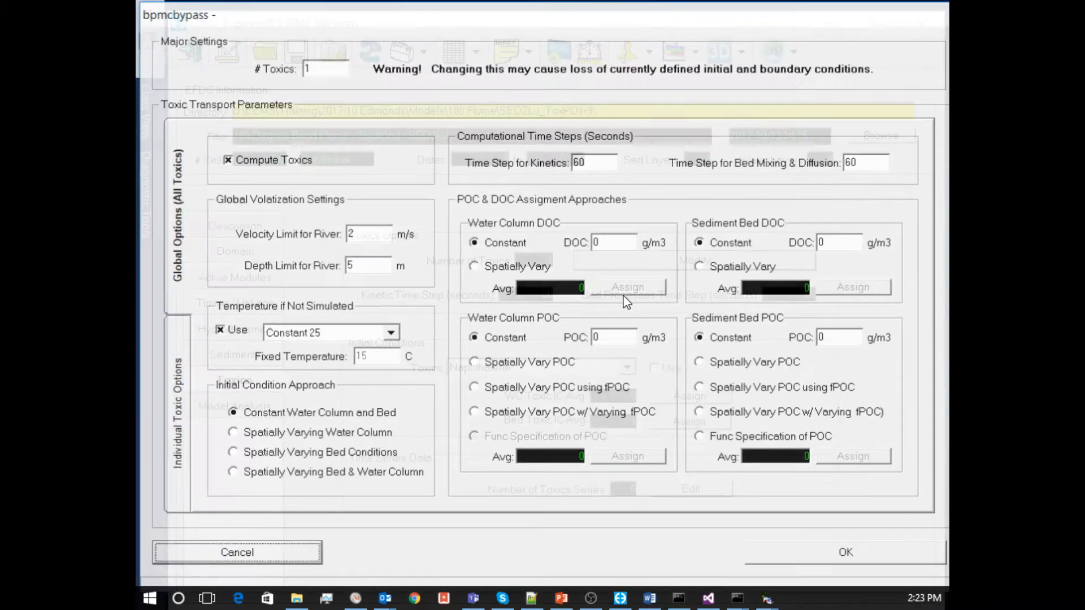
{"action": "left_click", "coordinate": [176, 414]}
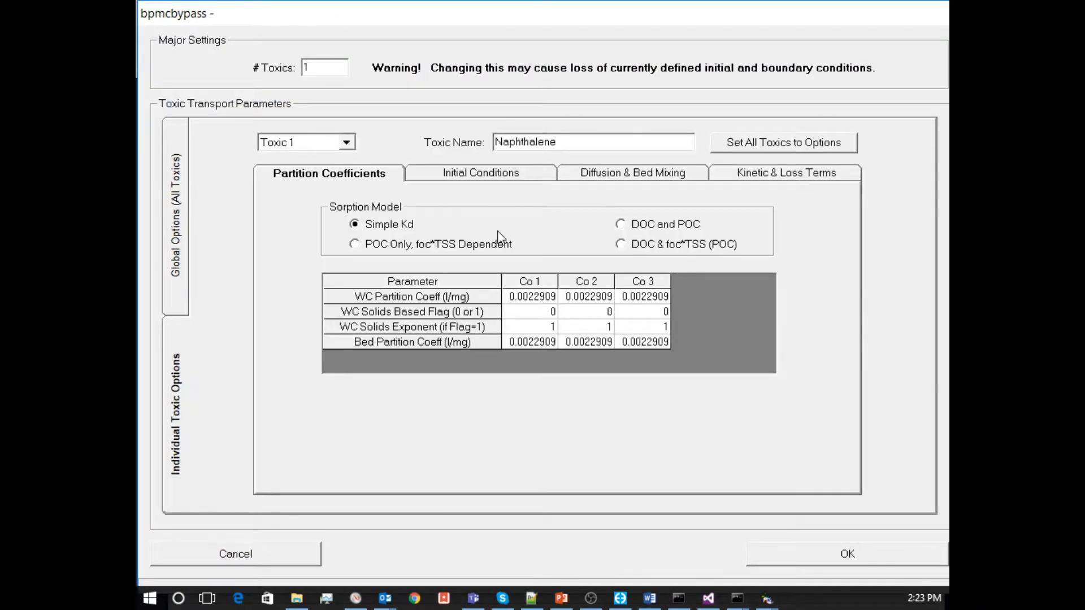
{"action": "left_click", "coordinate": [628, 173]}
{"action": "double_click", "coordinate": [691, 394]}
{"action": "type", "text": "0"}
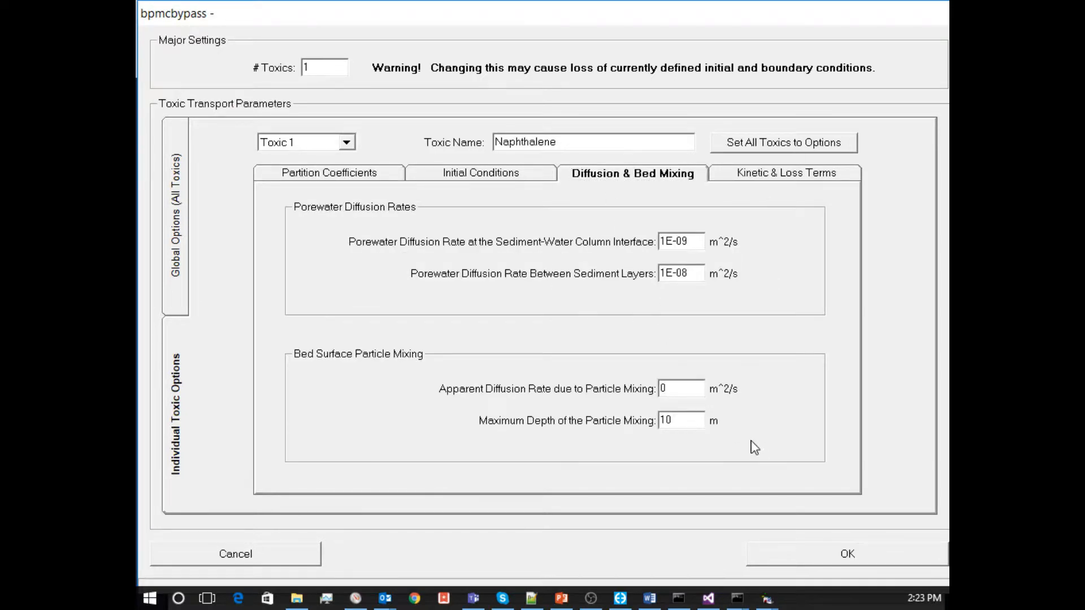
{"action": "left_click", "coordinate": [816, 565]}
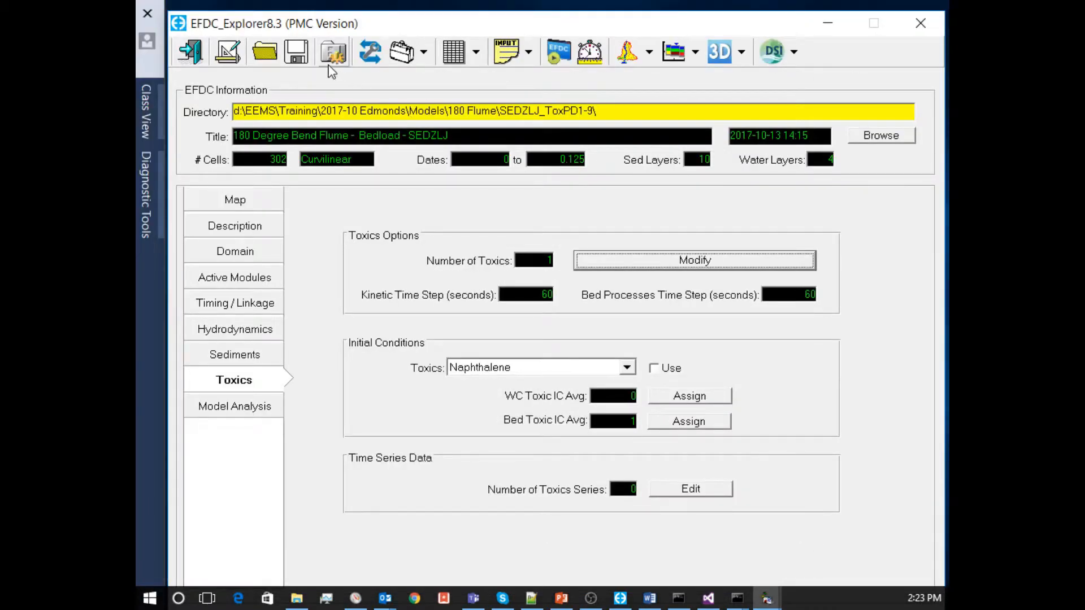
- Save the model with a full write to a new 180 Flume directory named SEDZLJ_ToxPD1-9_NoMix and run it with 2 OMP threads
{"action": "left_click", "coordinate": [296, 52]}
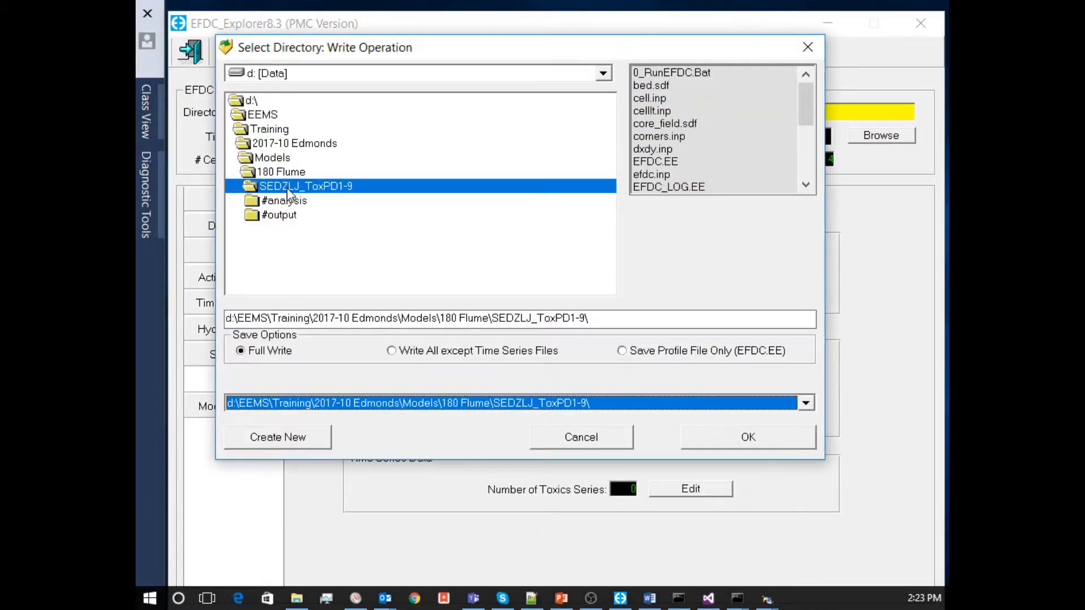
{"action": "double_click", "coordinate": [282, 174]}
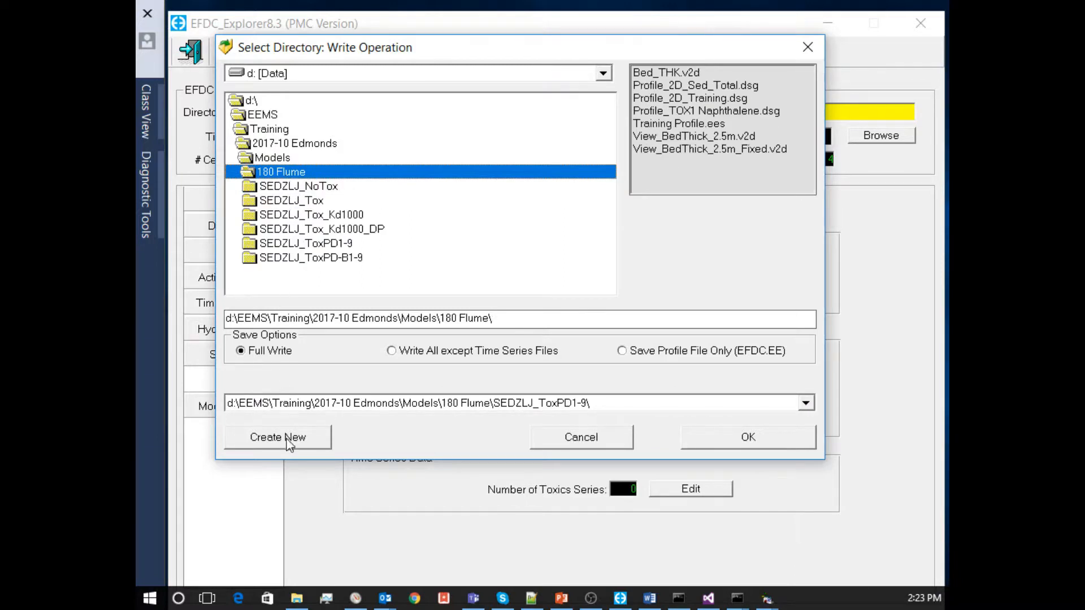
{"action": "left_click", "coordinate": [290, 440]}
{"action": "type", "text": "SEDZLJ_ToxPD1-9"}
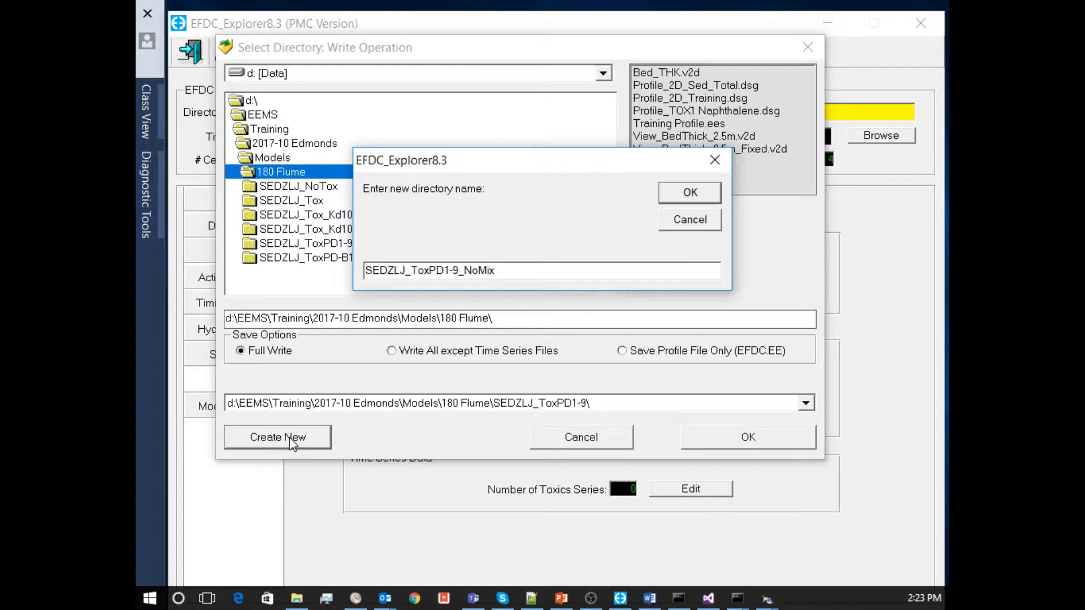
{"action": "key", "text": "Return"}
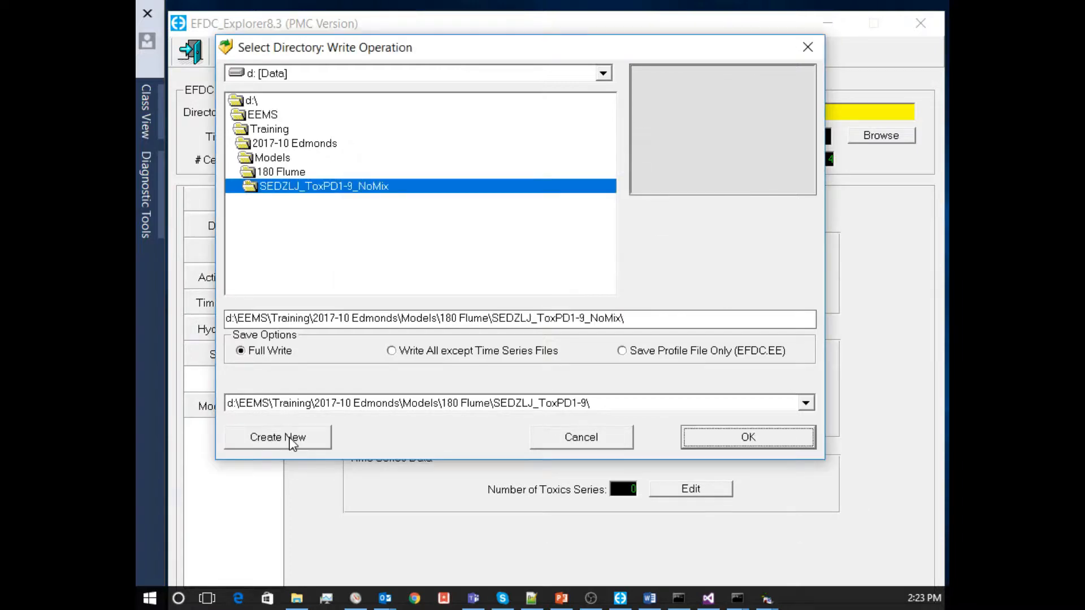
{"action": "left_click", "coordinate": [748, 438]}
{"action": "left_click", "coordinate": [561, 56]}
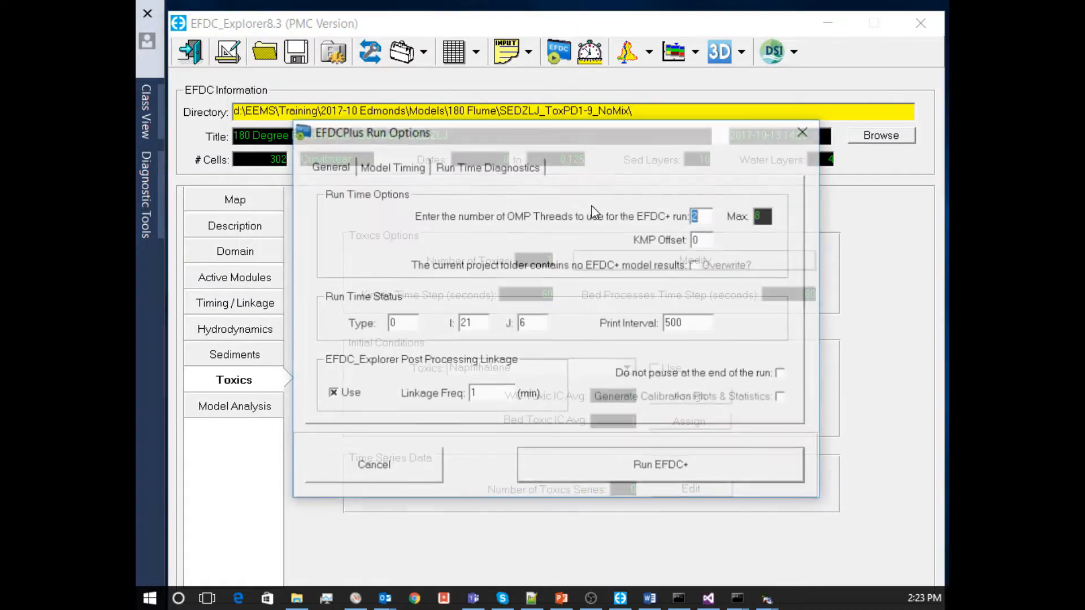
{"action": "left_click", "coordinate": [615, 467]}
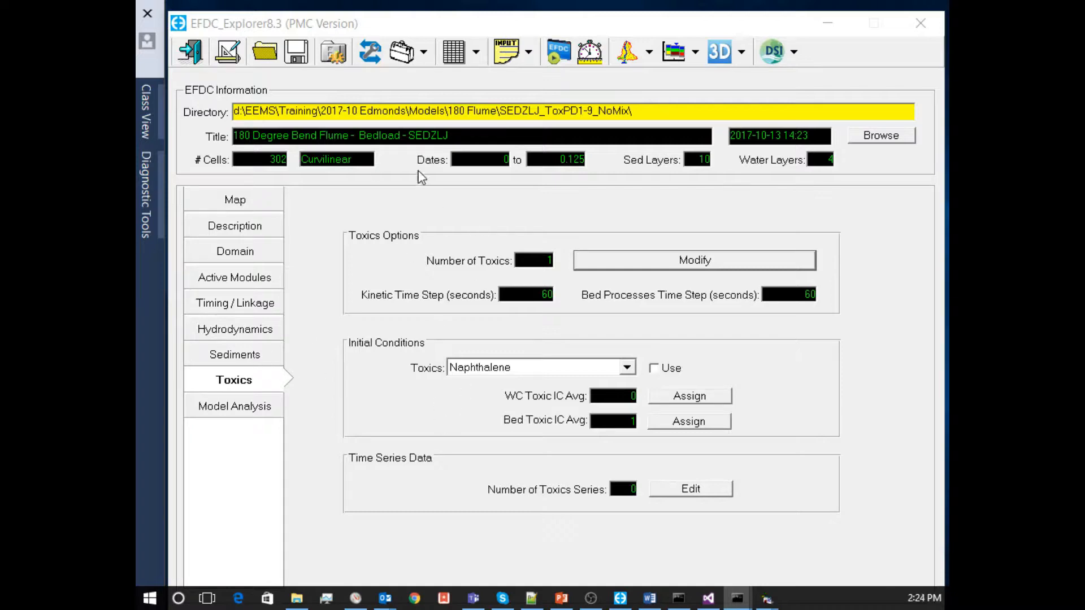
- Open the SEDZLJ_ToxPD-B1-9 model from the 180 Flume directory
{"action": "left_click", "coordinate": [264, 52]}
{"action": "left_click", "coordinate": [582, 375]}
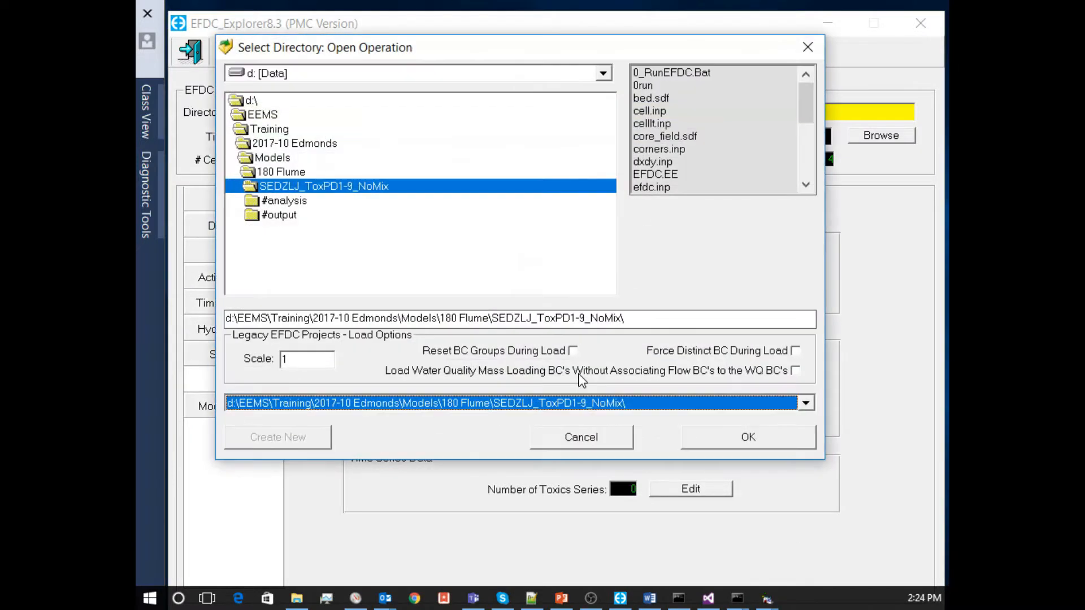
{"action": "double_click", "coordinate": [302, 173]}
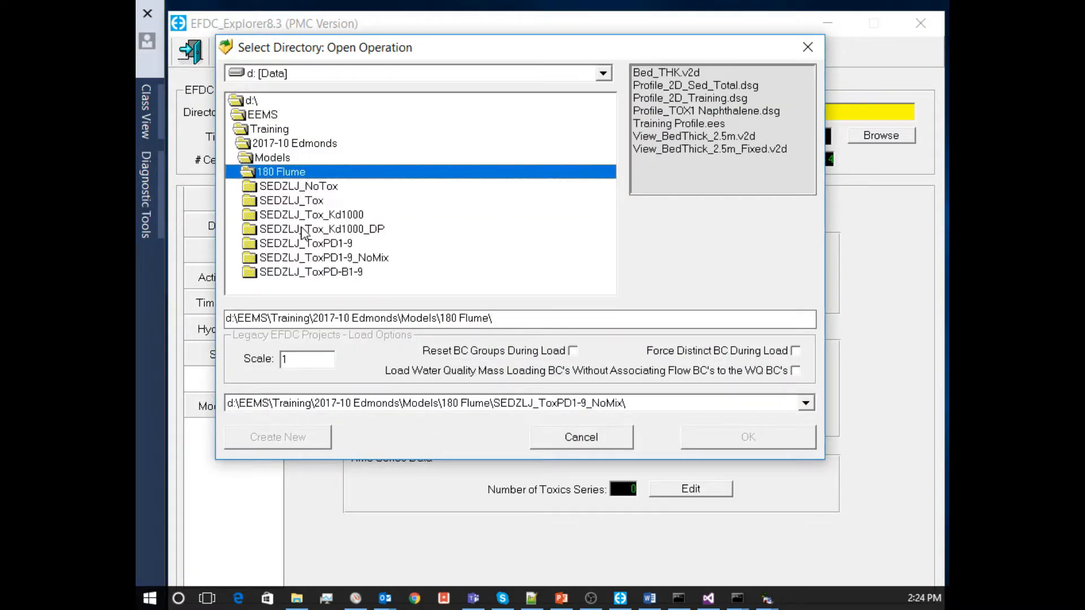
{"action": "double_click", "coordinate": [312, 271]}
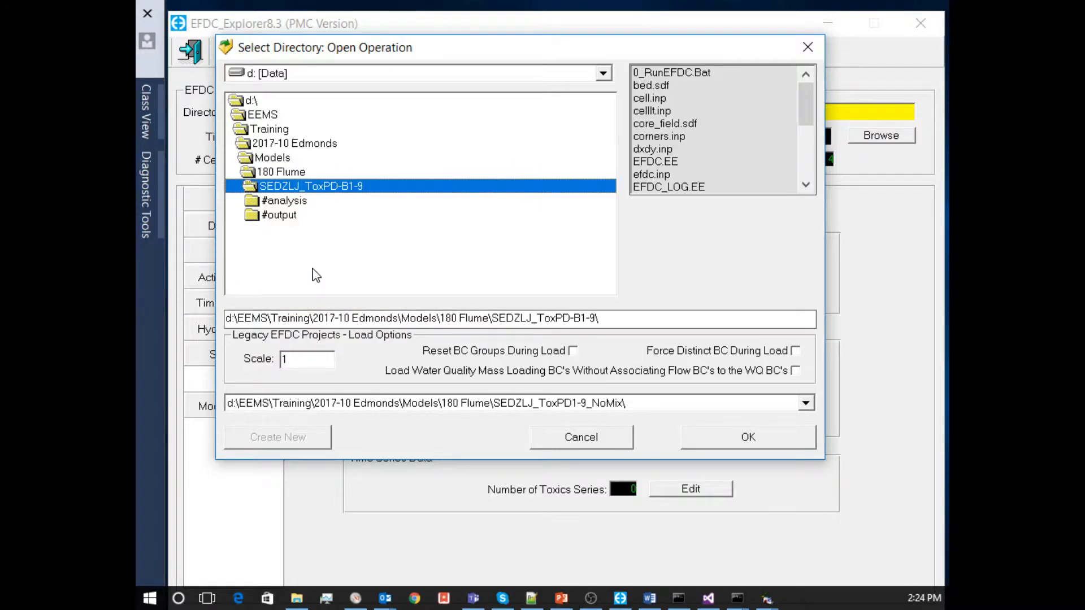
{"action": "left_click", "coordinate": [782, 439]}
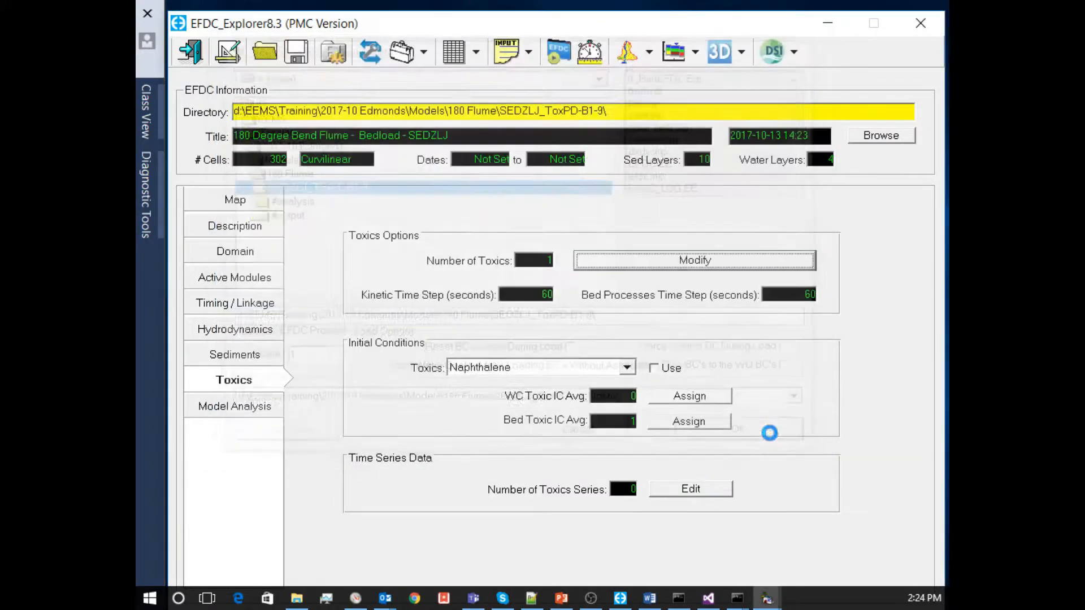
- Review Naphthalene's individual toxic options, checking its porewater diffusion rates and bed surface particle mixing settings
{"action": "left_click", "coordinate": [229, 379]}
{"action": "left_click", "coordinate": [602, 259]}
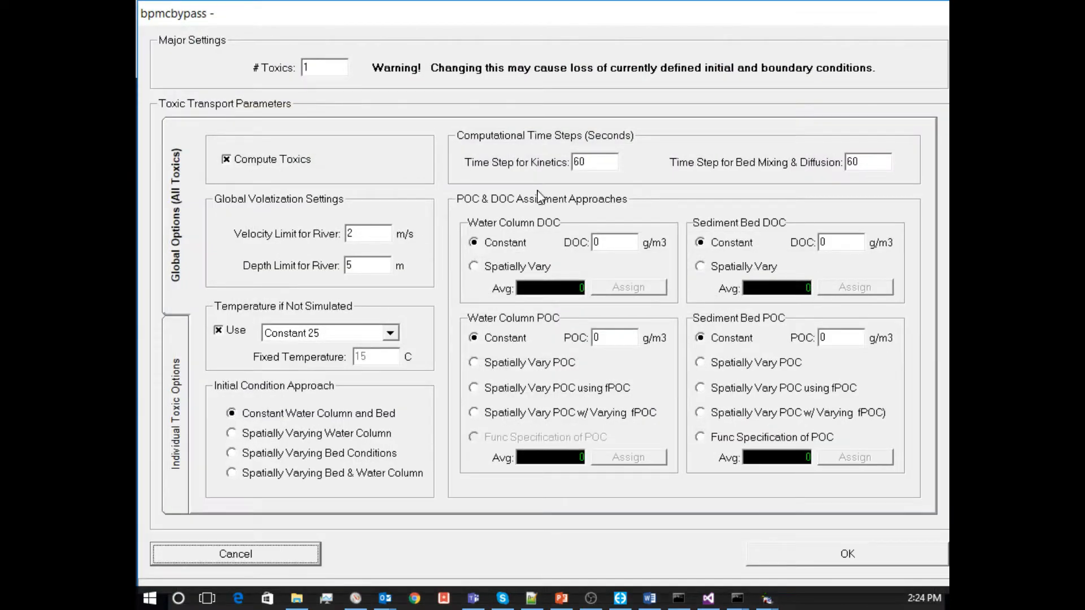
{"action": "left_click", "coordinate": [173, 418]}
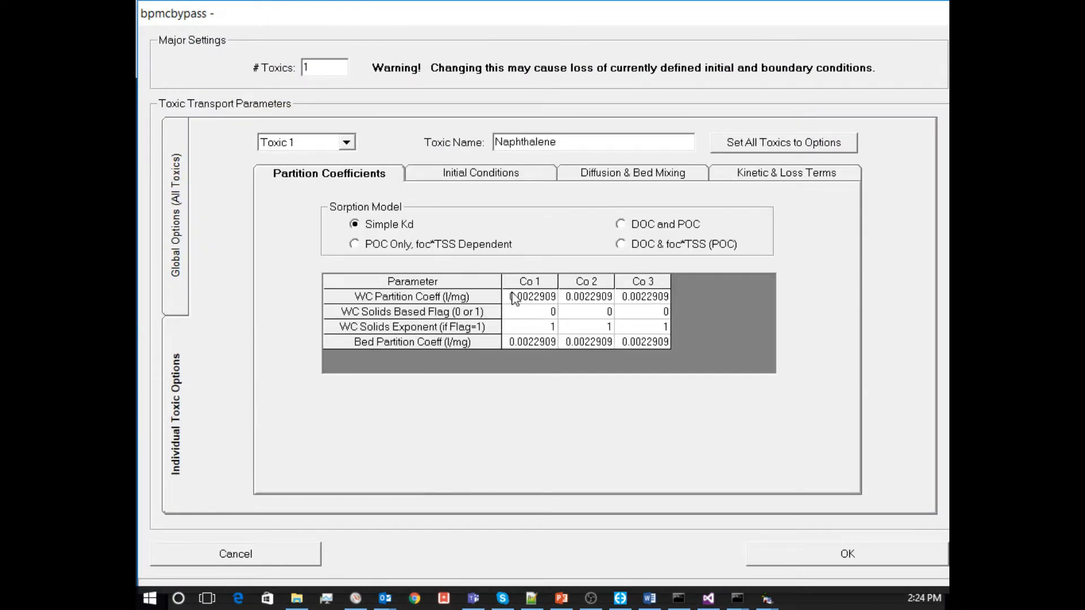
{"action": "left_click", "coordinate": [487, 178]}
{"action": "left_click", "coordinate": [622, 178]}
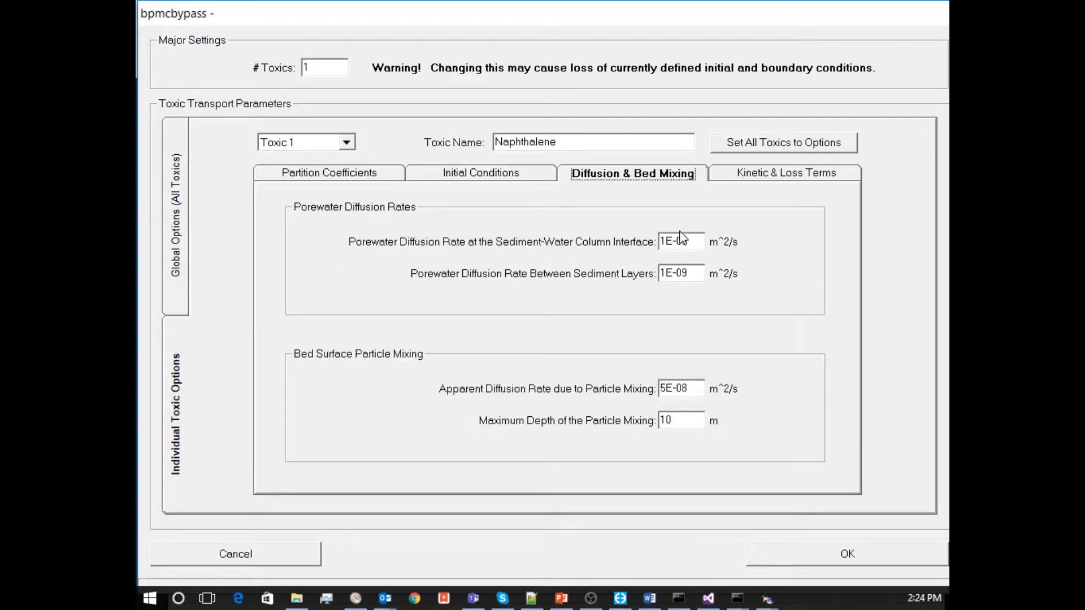
{"action": "left_click", "coordinate": [696, 281]}
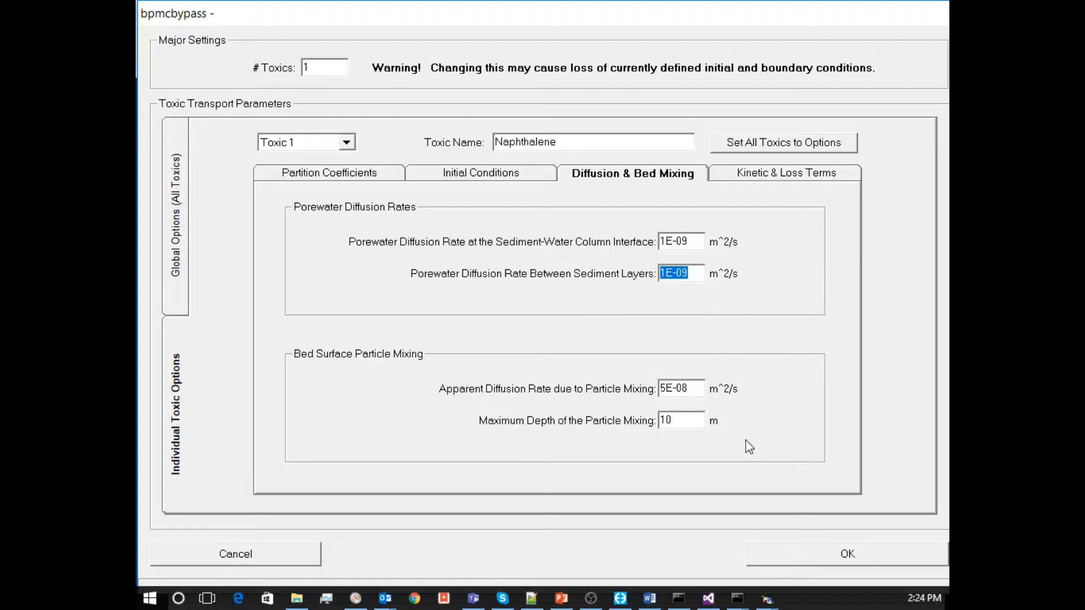
{"action": "left_click", "coordinate": [791, 557]}
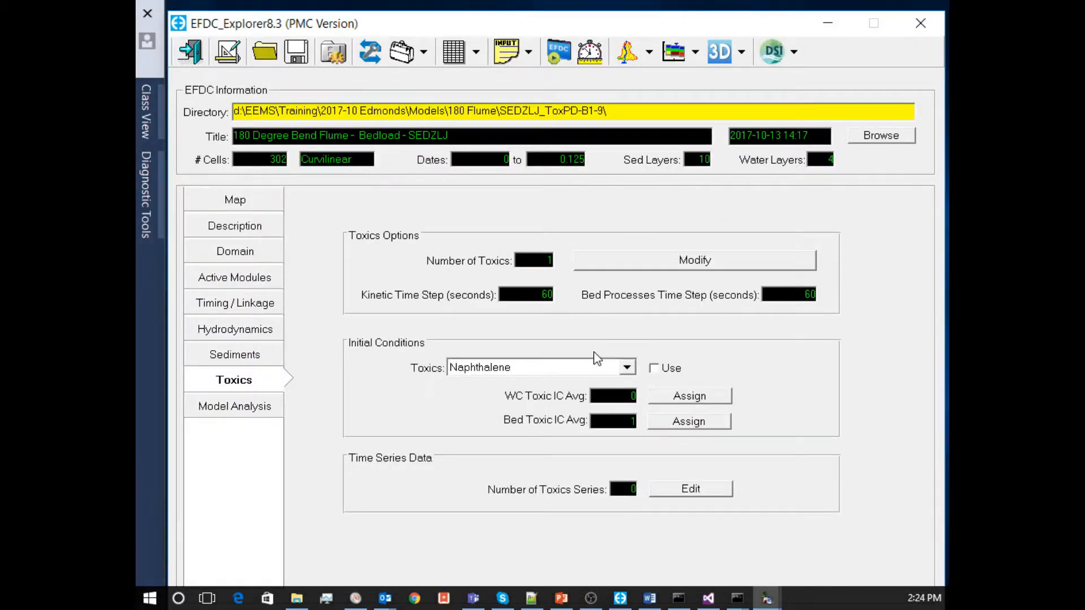
- Display the 2D vertical slice along row J = 8 and load its plot settings from Profile_2D_Training.dsg
{"action": "left_click", "coordinate": [674, 52]}
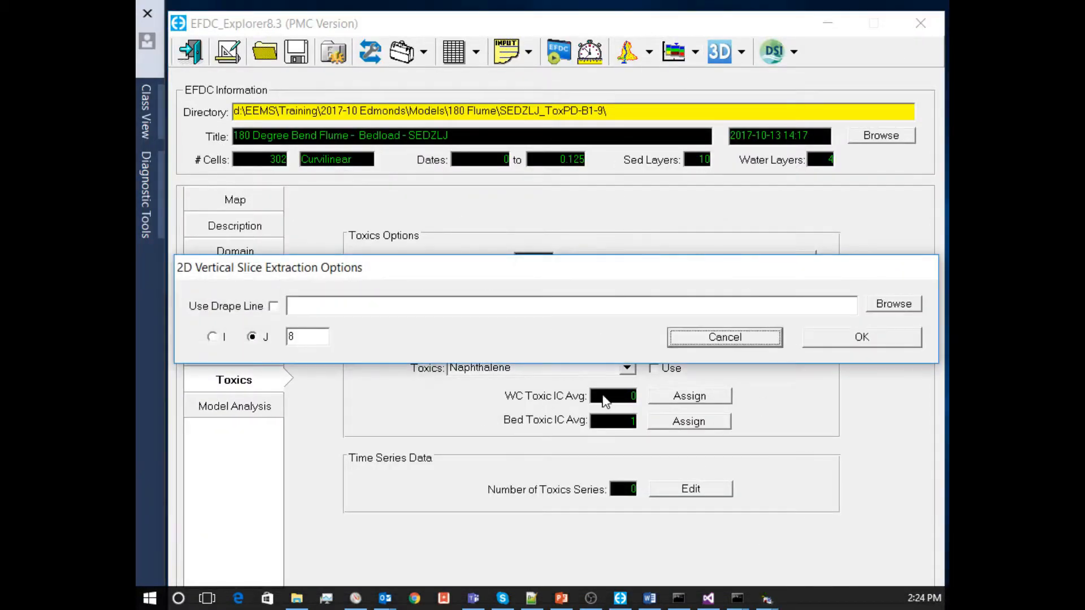
{"action": "left_click", "coordinate": [871, 342]}
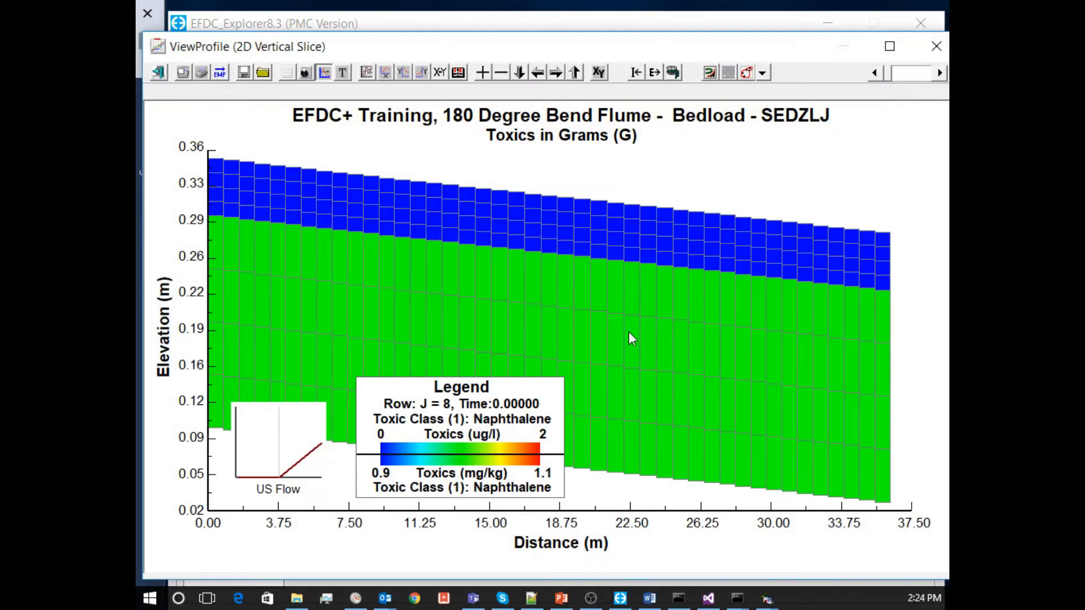
{"action": "left_click", "coordinate": [673, 72]}
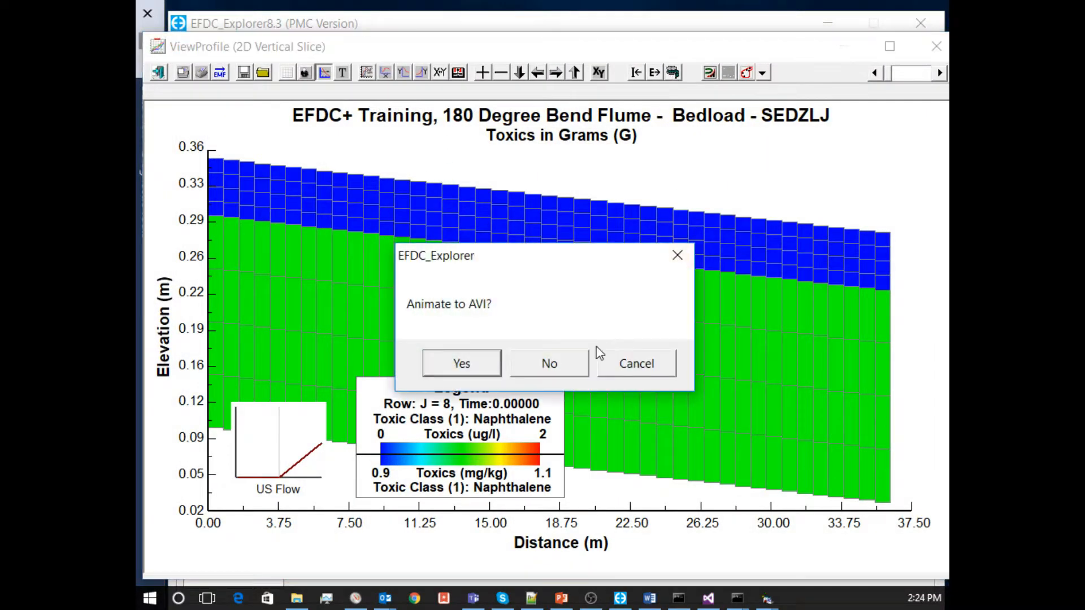
{"action": "left_click", "coordinate": [636, 364]}
{"action": "left_click", "coordinate": [263, 72]}
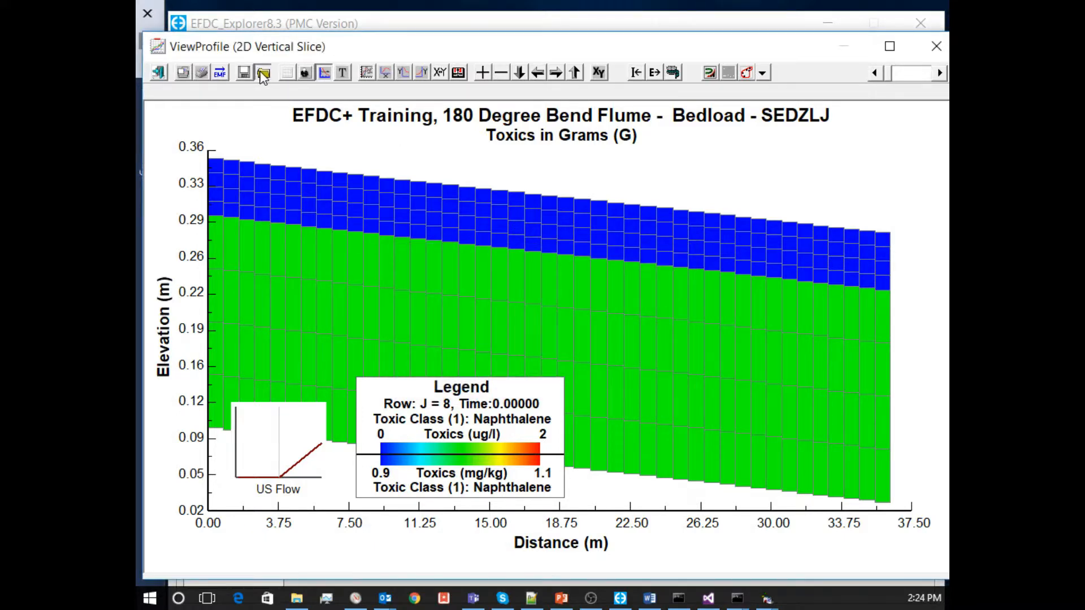
{"action": "left_click", "coordinate": [375, 77]}
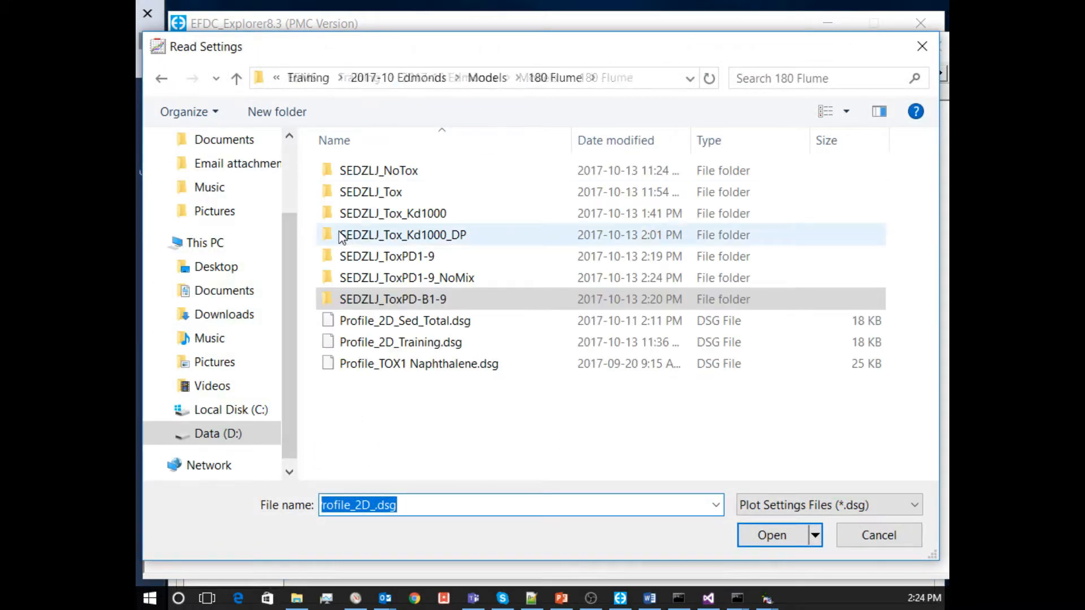
{"action": "left_click", "coordinate": [363, 342]}
{"action": "double_click", "coordinate": [363, 342]}
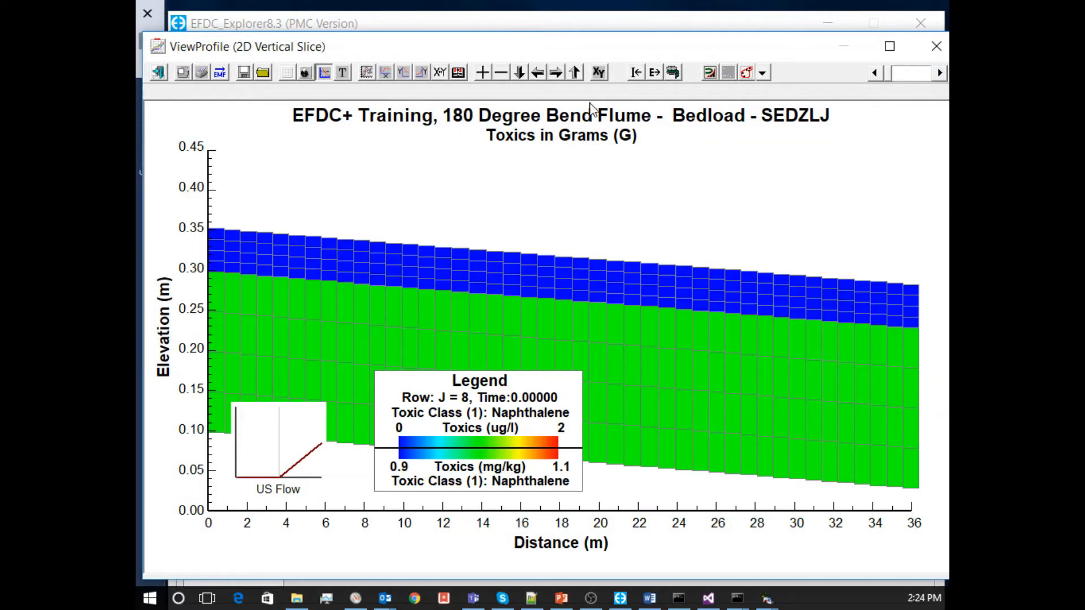
- Animate Naphthalene over time in the vertical slice without AVI export, using snapshot skip 1 and frame delay 0, and close the plot
{"action": "left_click", "coordinate": [673, 73]}
{"action": "left_click", "coordinate": [570, 366]}
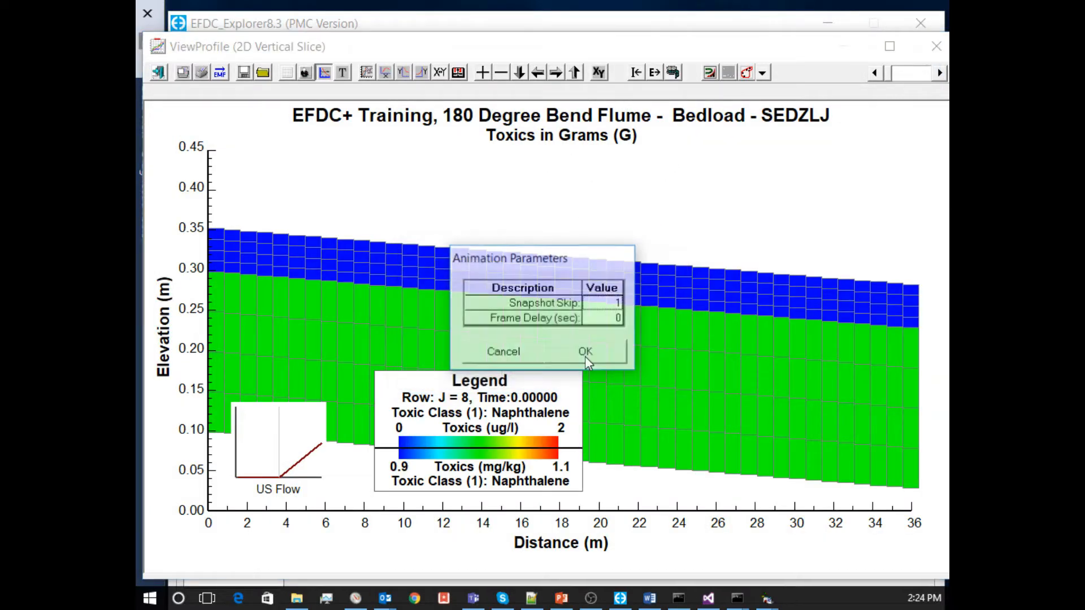
{"action": "left_click", "coordinate": [602, 352]}
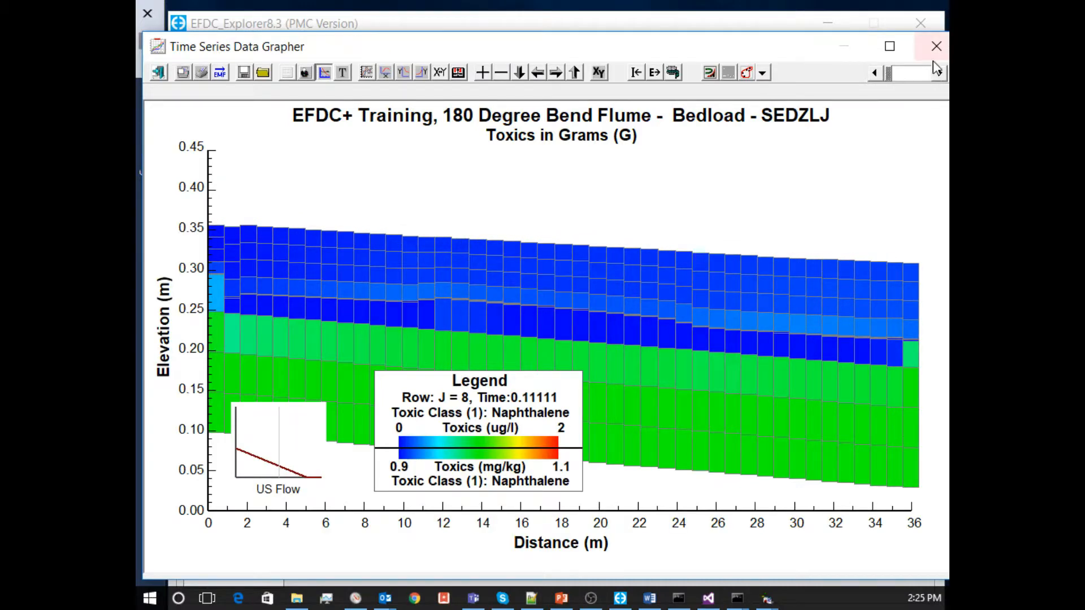
{"action": "left_click", "coordinate": [936, 46]}
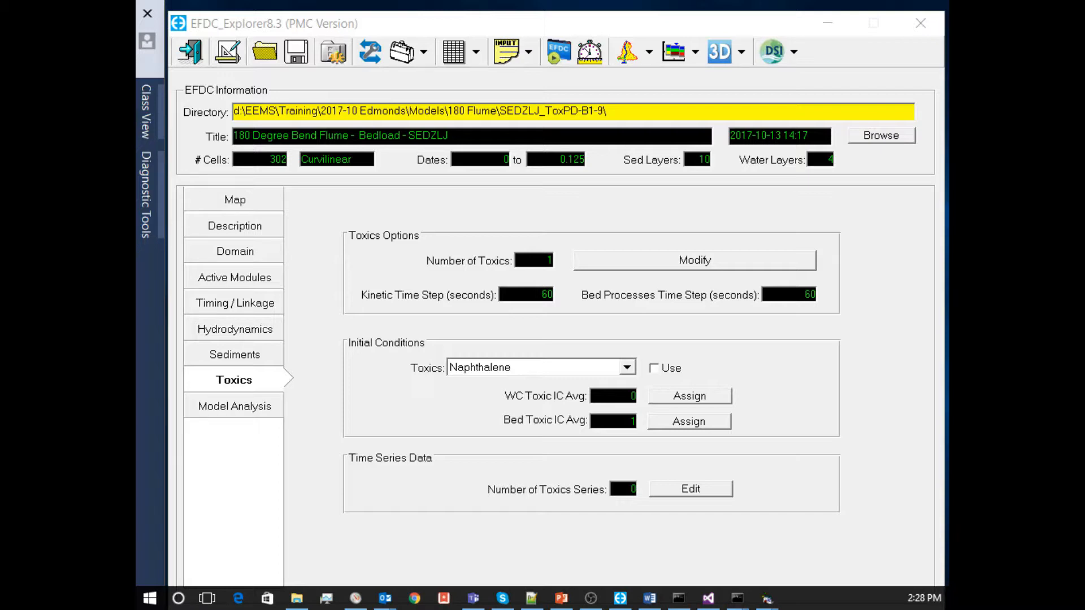
- Examine the HSPF import options for the US Flow boundary group, including suspended solids, and the constituent boundary loadings options
{"action": "key", "text": "alt+Tab"}
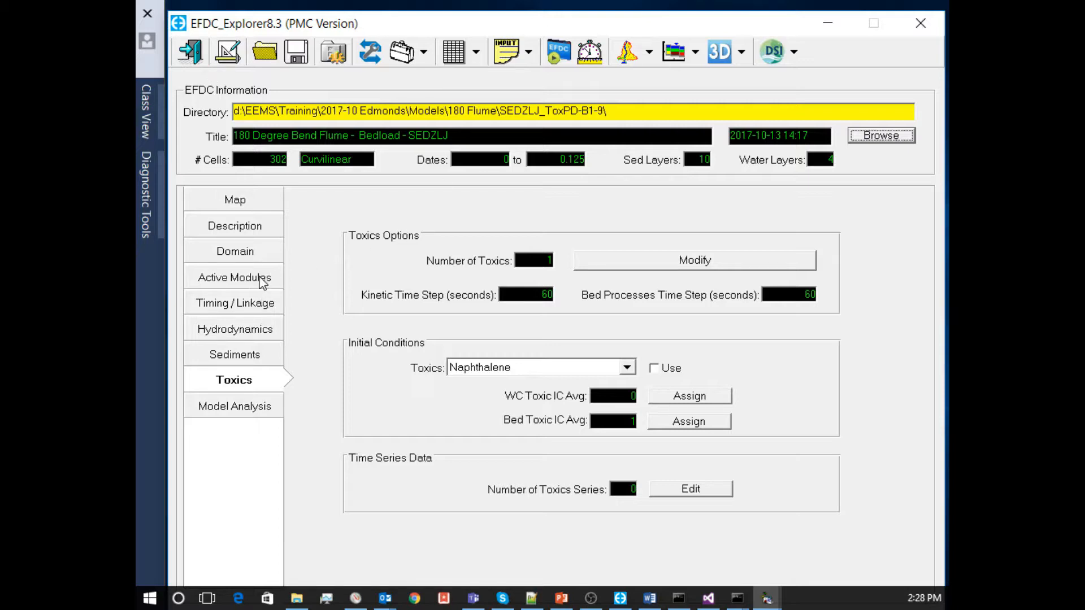
{"action": "left_click", "coordinate": [261, 252]}
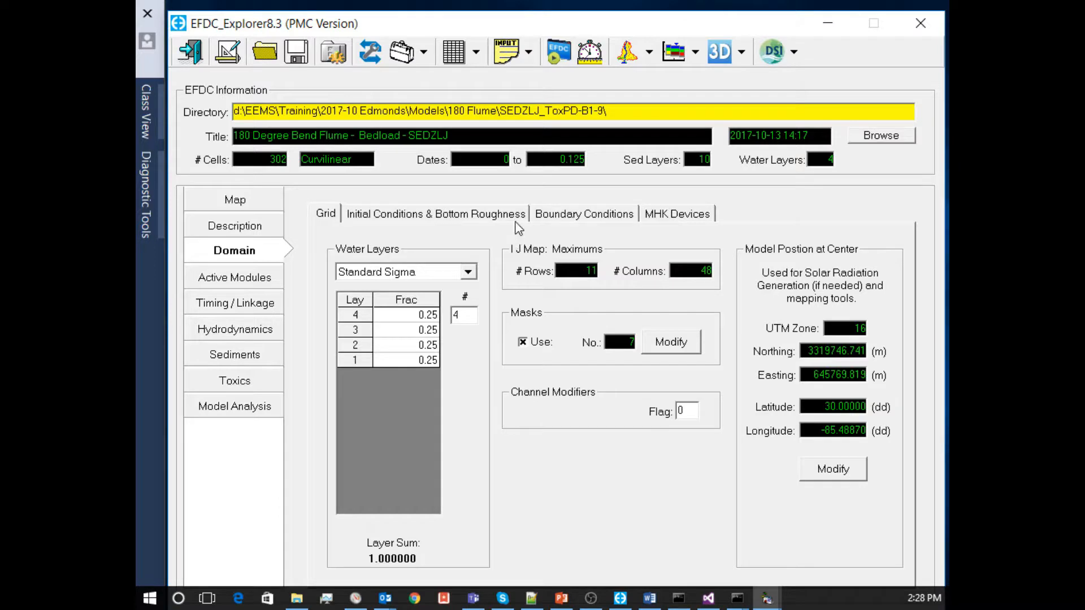
{"action": "left_click", "coordinate": [584, 214]}
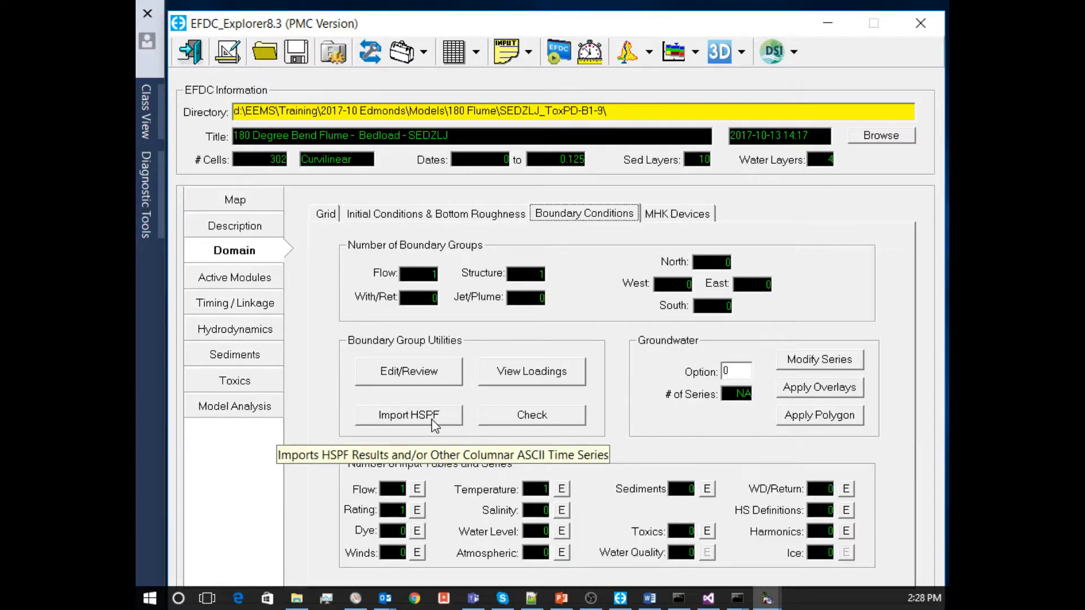
{"action": "left_click", "coordinate": [385, 423]}
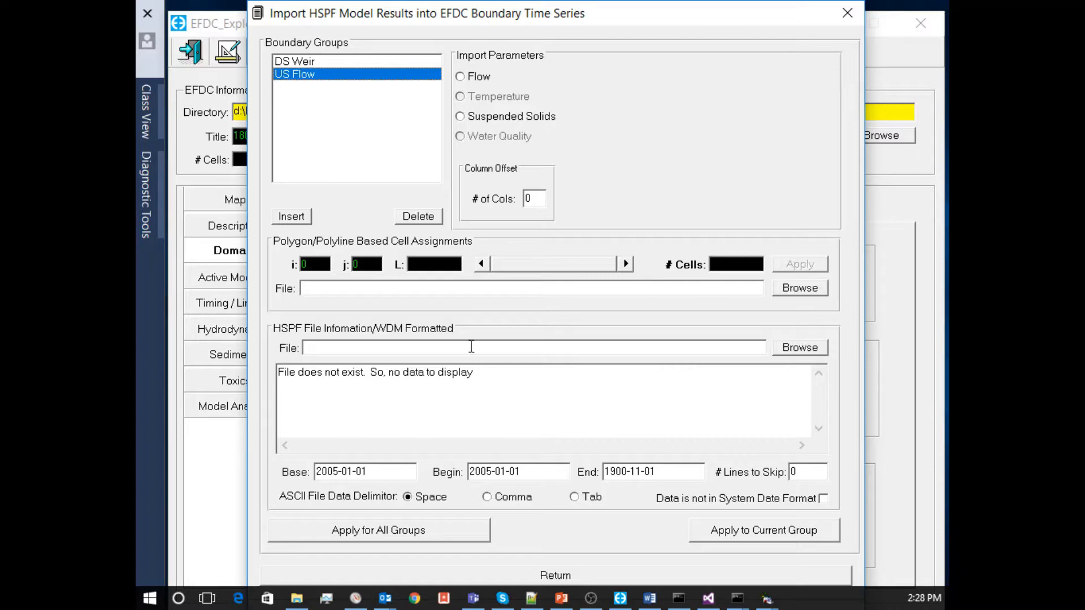
{"action": "double_click", "coordinate": [530, 198]}
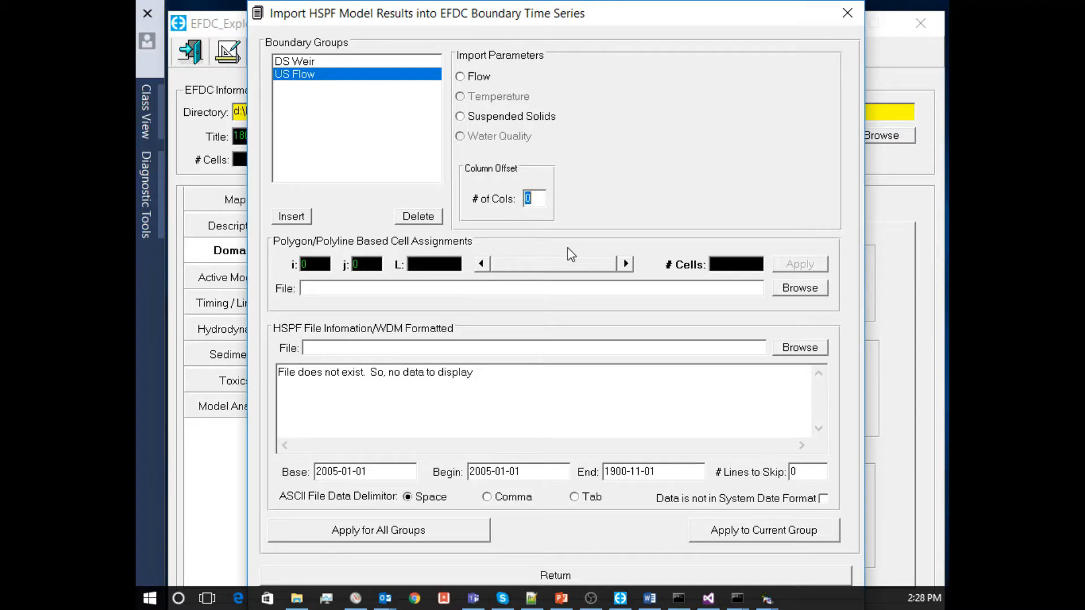
{"action": "left_click", "coordinate": [498, 122]}
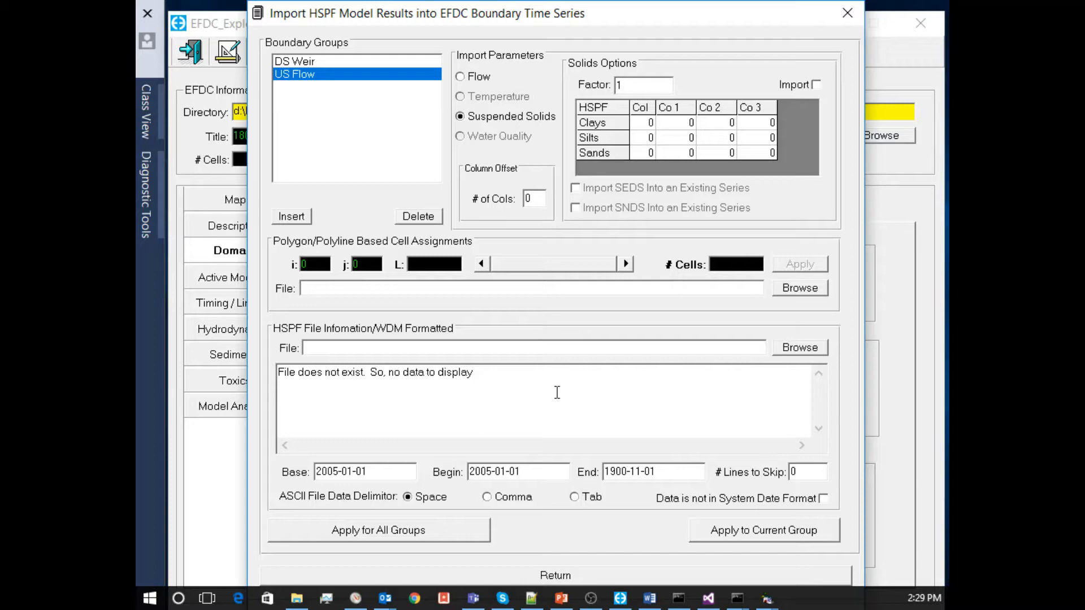
{"action": "left_click", "coordinate": [620, 579]}
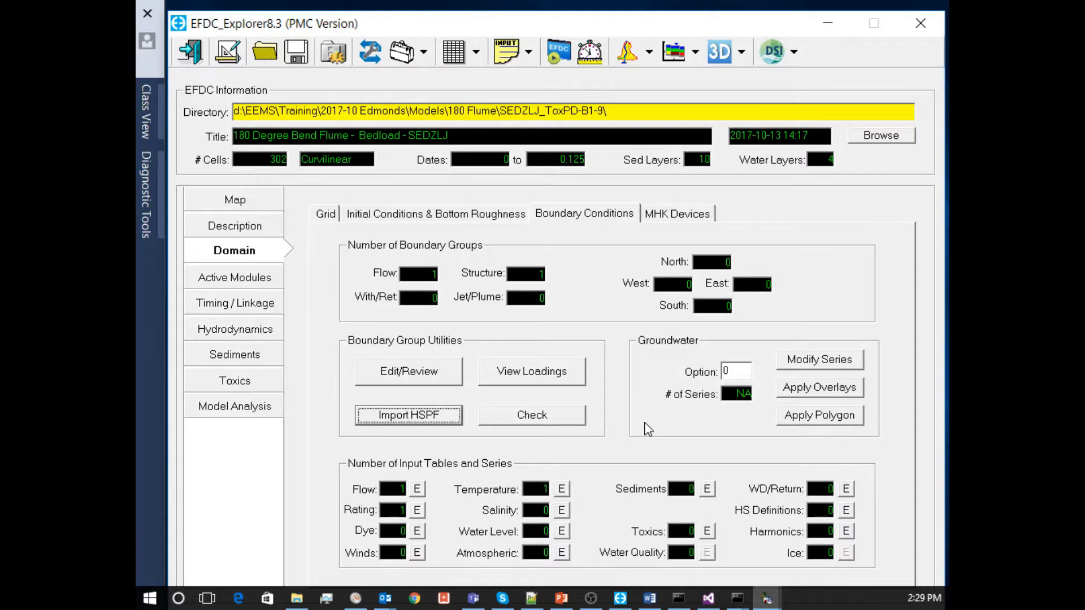
{"action": "left_click", "coordinate": [541, 383]}
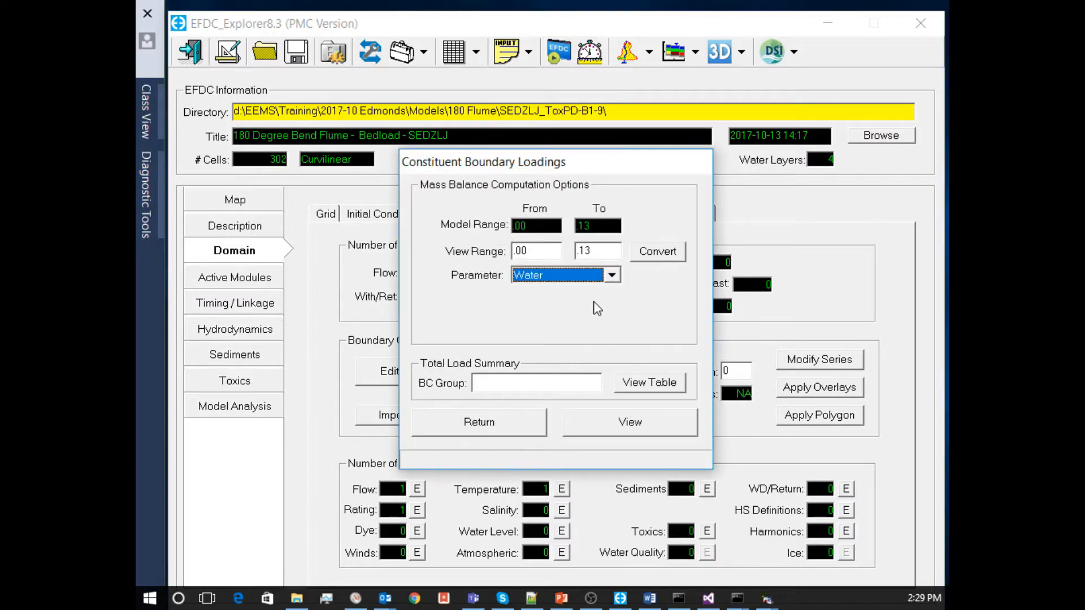
{"action": "left_click", "coordinate": [506, 434]}
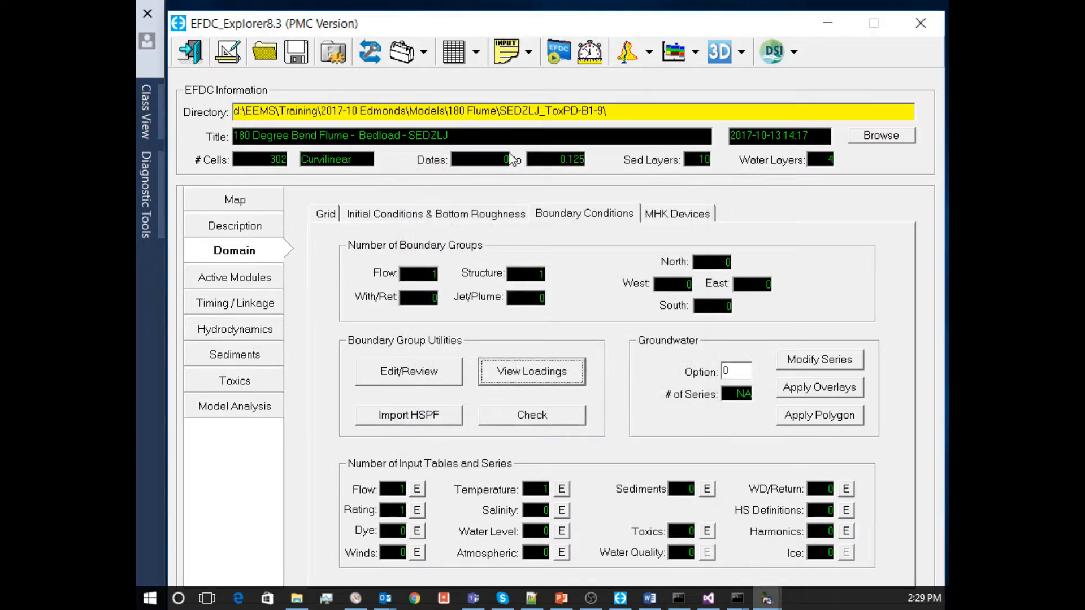
- Open the Tenkiller Hydro and Water Quality model and show its bottom elevation in the 2D plan view
{"action": "left_click", "coordinate": [276, 56]}
{"action": "left_click", "coordinate": [589, 372]}
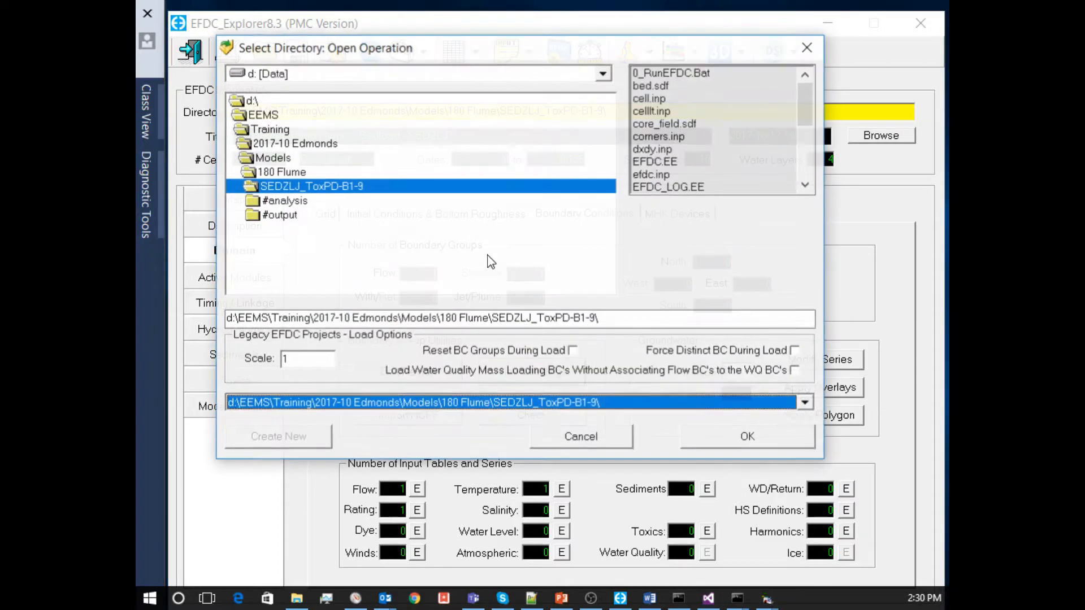
{"action": "left_click", "coordinate": [293, 145]}
{"action": "left_click", "coordinate": [293, 144]}
{"action": "left_click", "coordinate": [281, 130]}
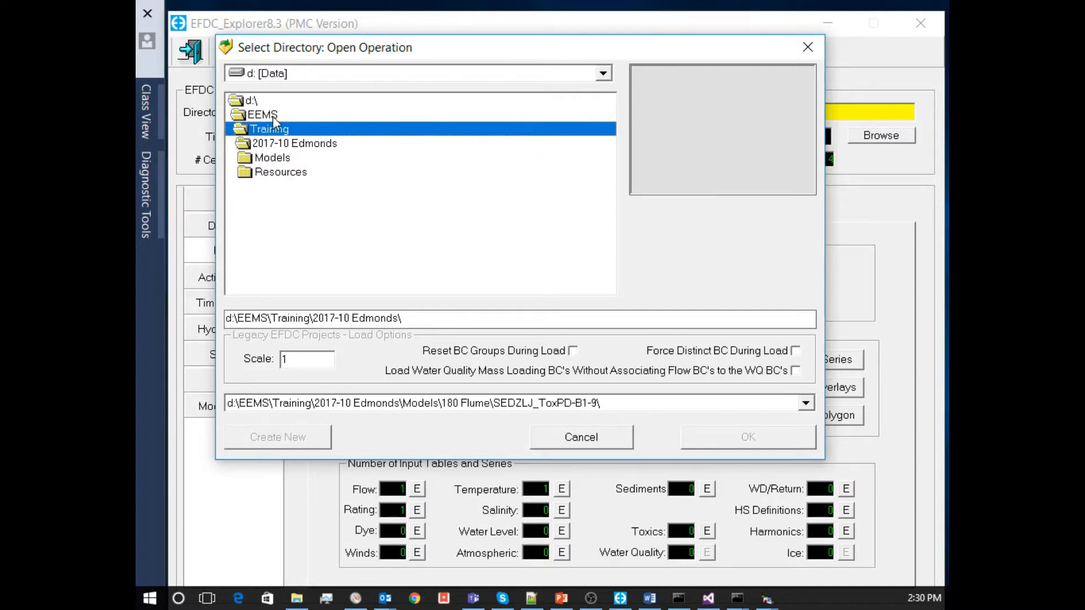
{"action": "left_click", "coordinate": [278, 73]}
{"action": "left_click", "coordinate": [266, 92]}
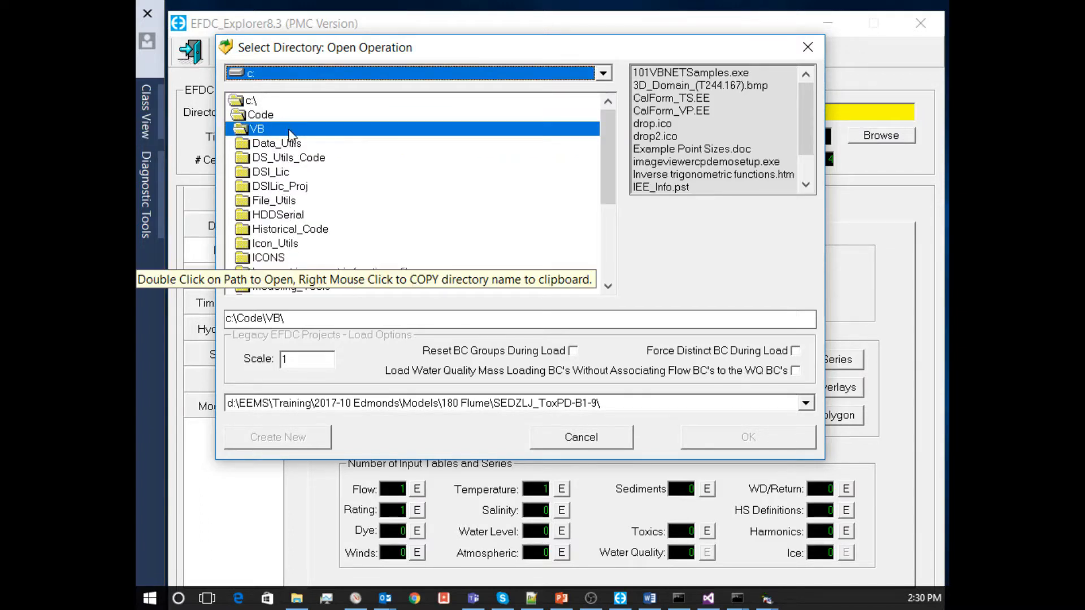
{"action": "left_click", "coordinate": [286, 74]}
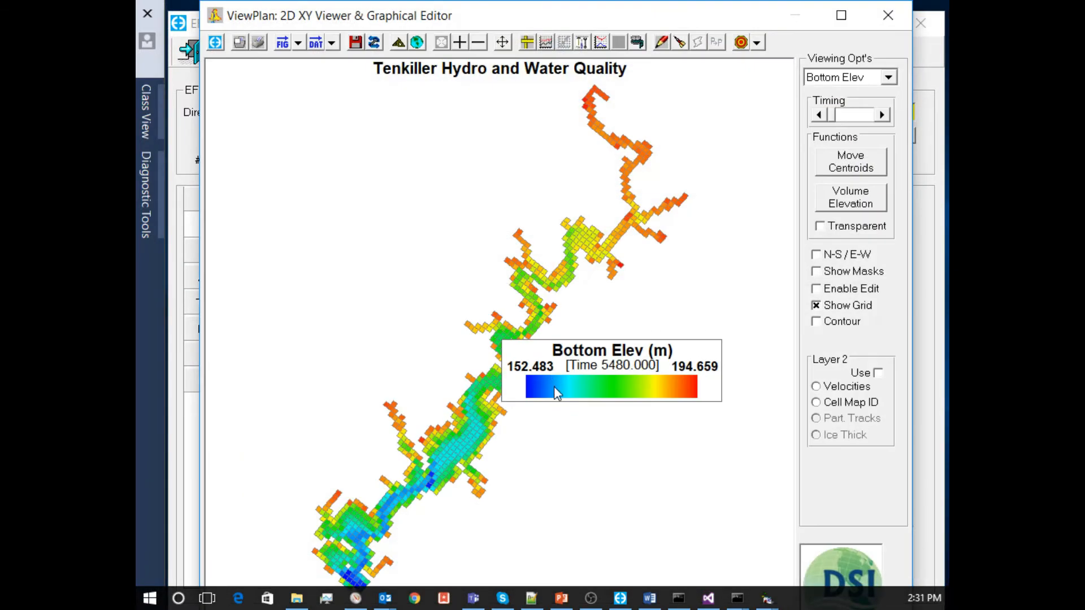
- Move the Bottom Elev legend clear of the grid and switch the plan view to the boundary conditions with their labels shown
{"action": "left_click_drag", "start_coordinate": [556, 390], "coordinate": [347, 184]}
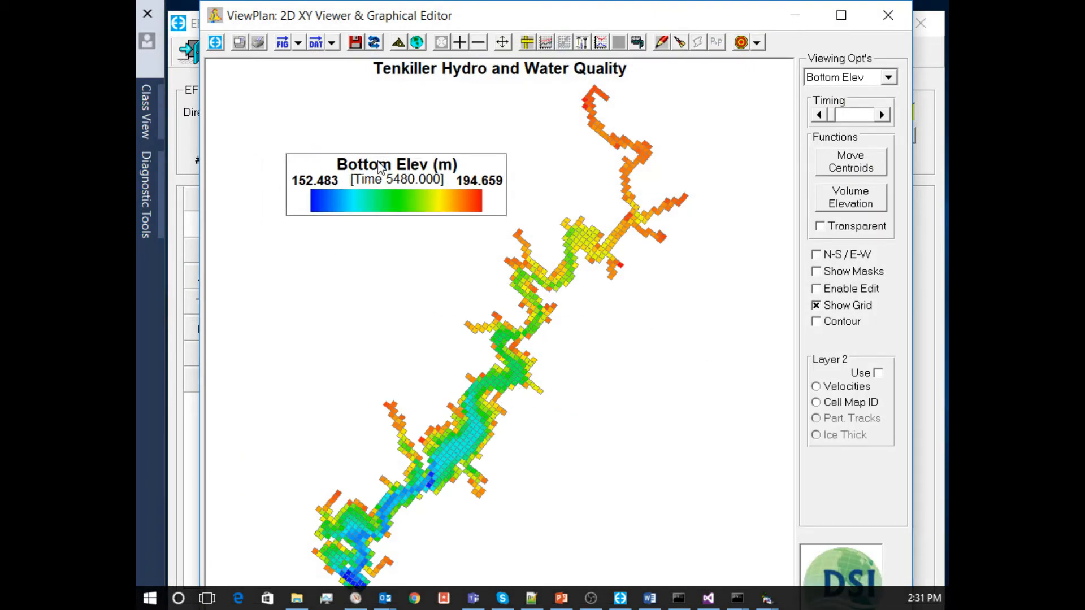
{"action": "left_click", "coordinate": [820, 79]}
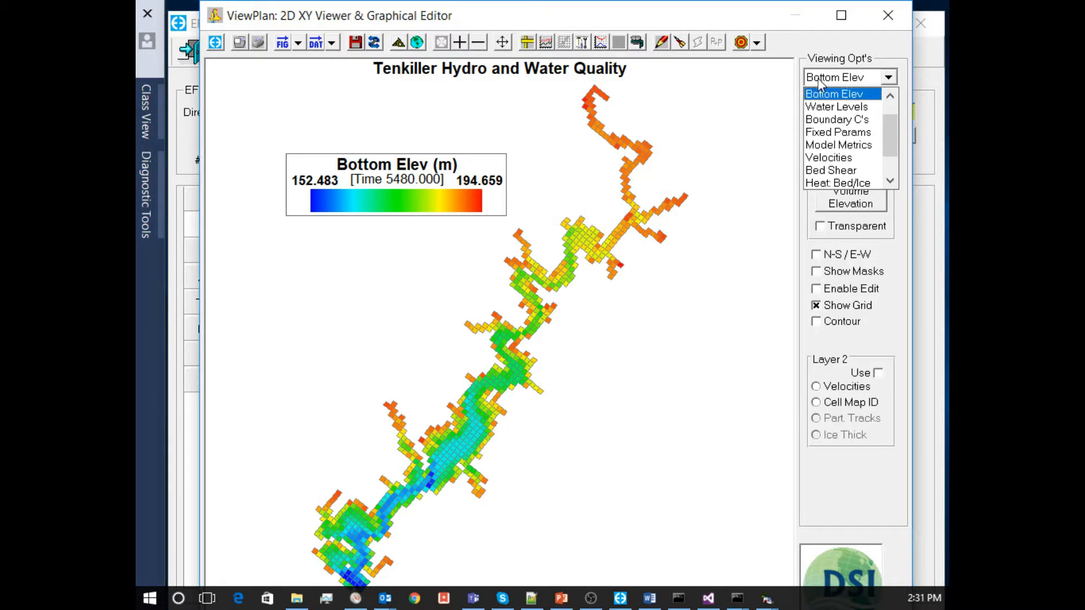
{"action": "left_click", "coordinate": [846, 120]}
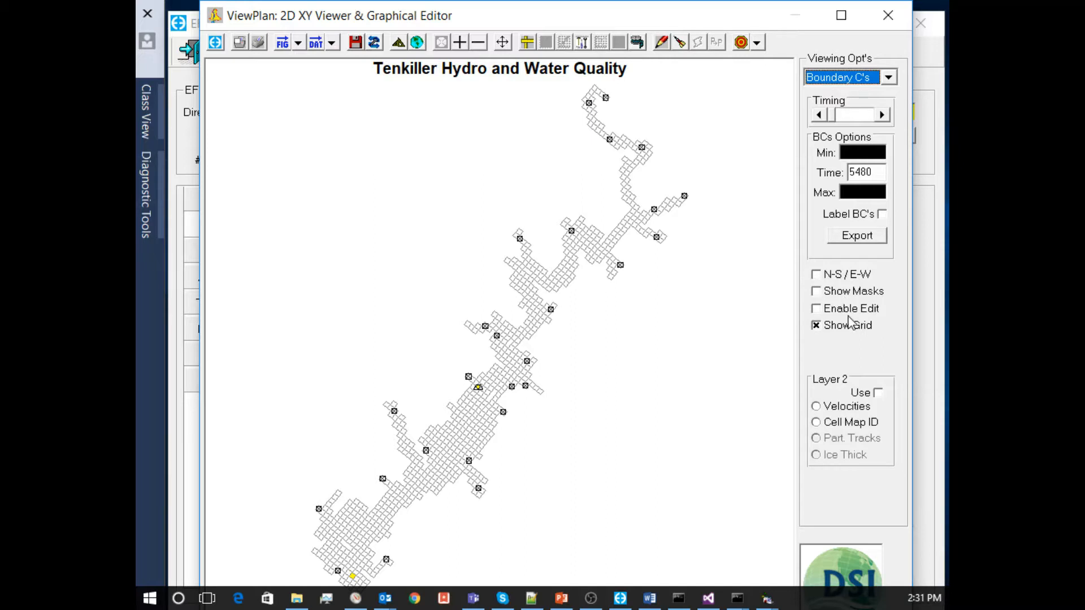
{"action": "left_click", "coordinate": [845, 217]}
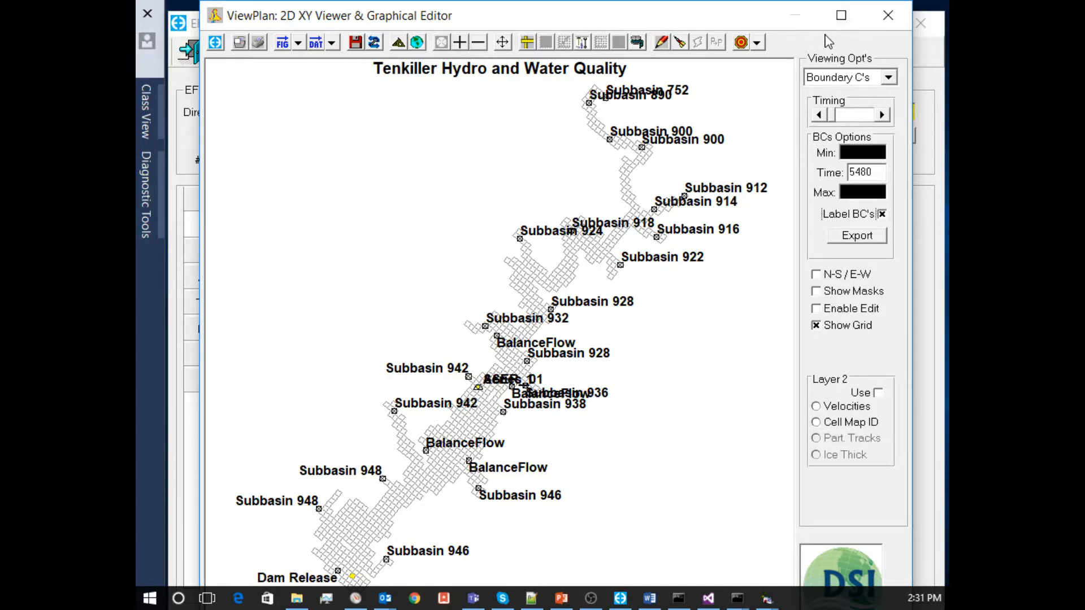
- Close the Tenkiller plan view and open the constituent boundary loadings options from the domain's boundary conditions
{"action": "left_click", "coordinate": [888, 15]}
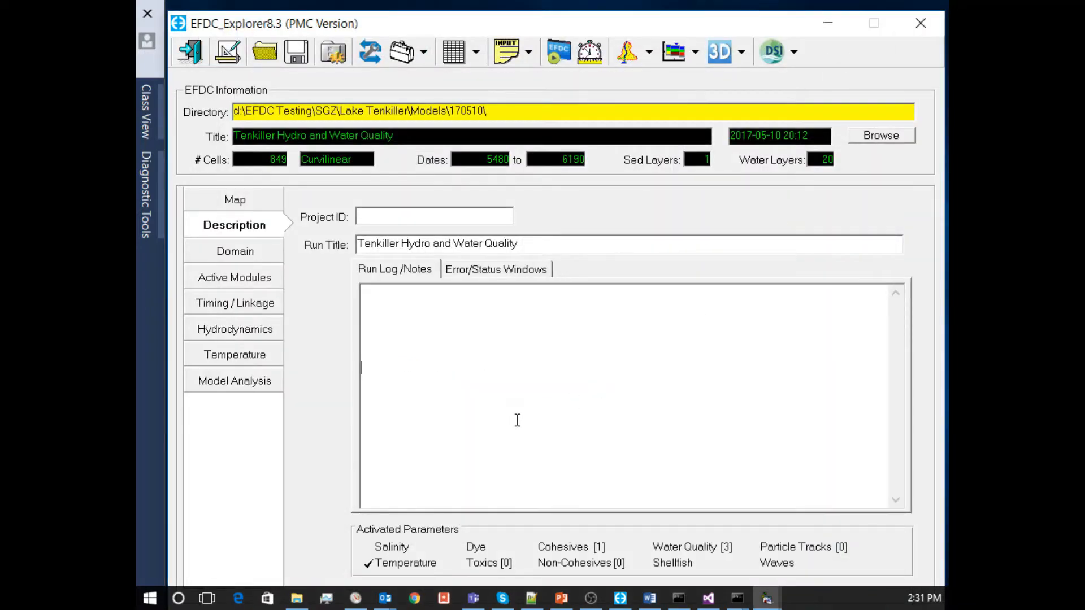
{"action": "left_click", "coordinate": [248, 278]}
{"action": "left_click", "coordinate": [247, 257]}
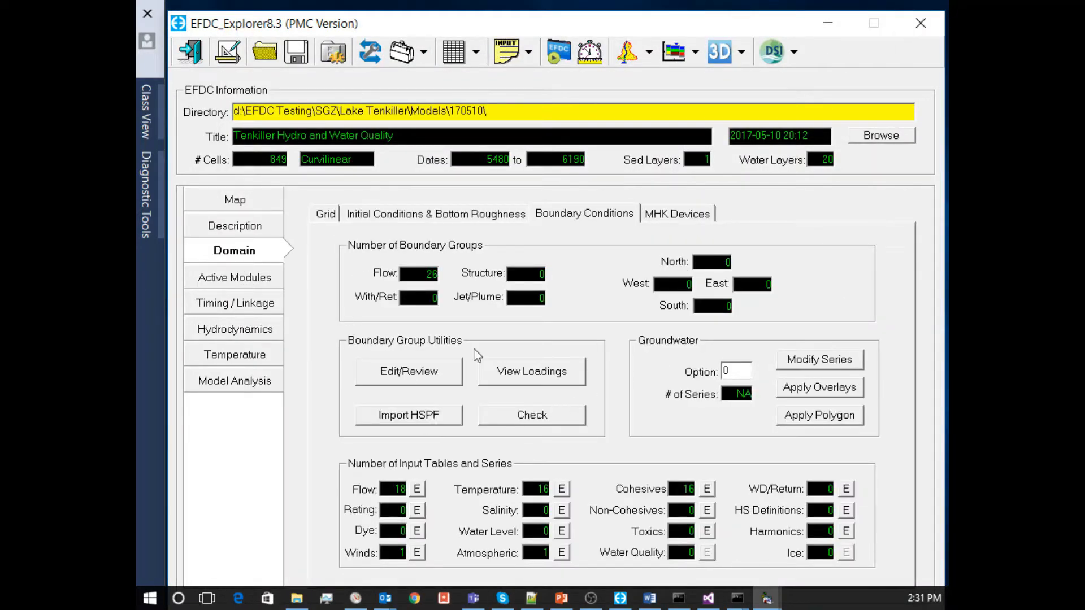
{"action": "left_click", "coordinate": [553, 378]}
{"action": "left_click_drag", "start_coordinate": [506, 162], "coordinate": [678, 109]}
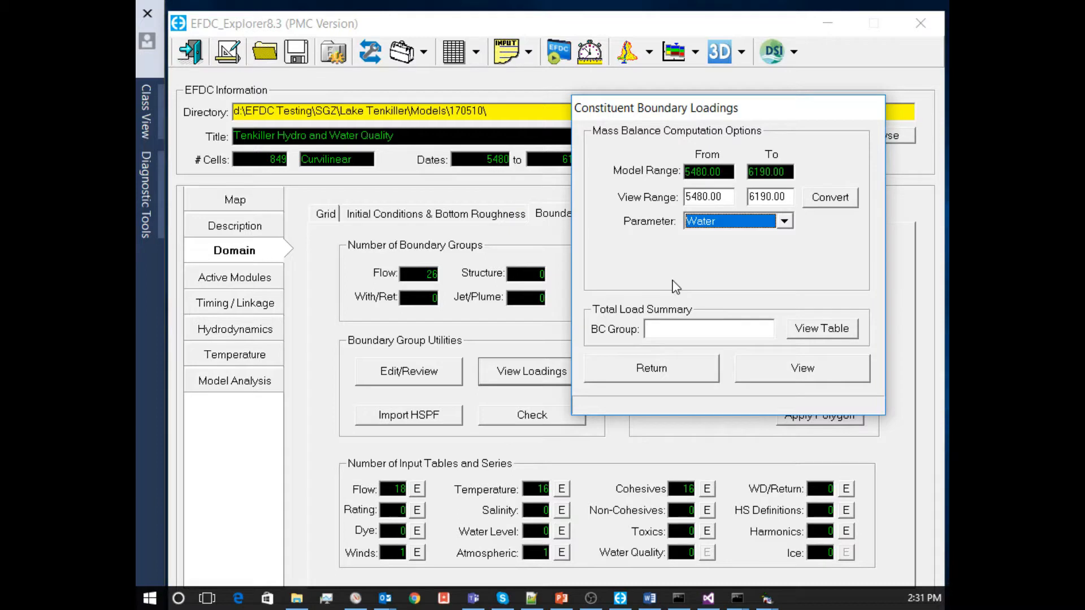
- View the total load summary table of the Water parameter for boundary condition groups 1-20
{"action": "left_click", "coordinate": [682, 333]}
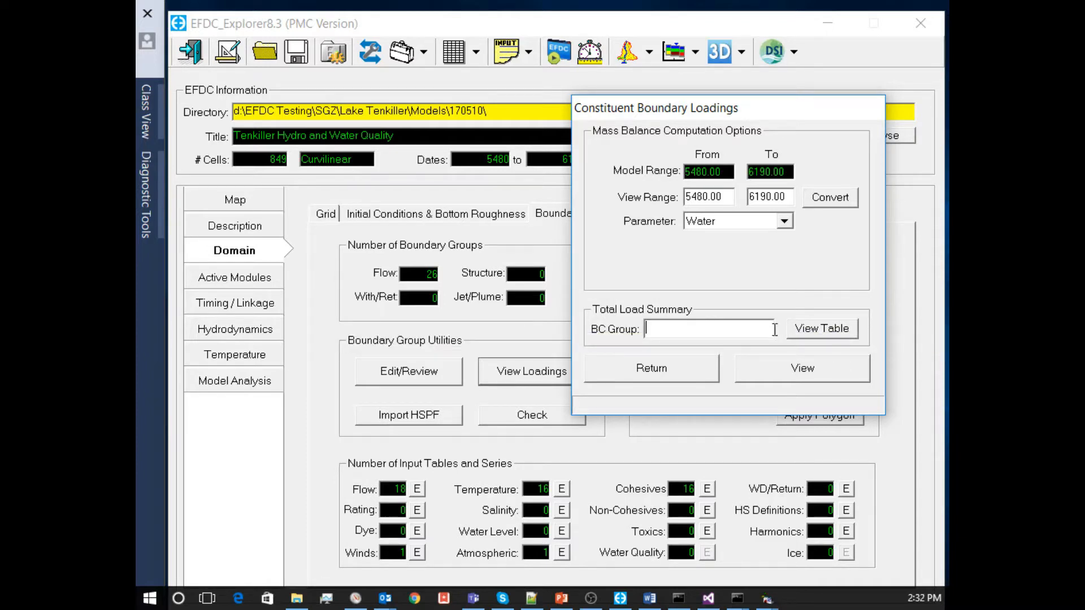
{"action": "type", "text": "1-1"}
{"action": "key", "text": "BackSpace"}
{"action": "type", "text": "20"}
{"action": "left_click", "coordinate": [821, 329]}
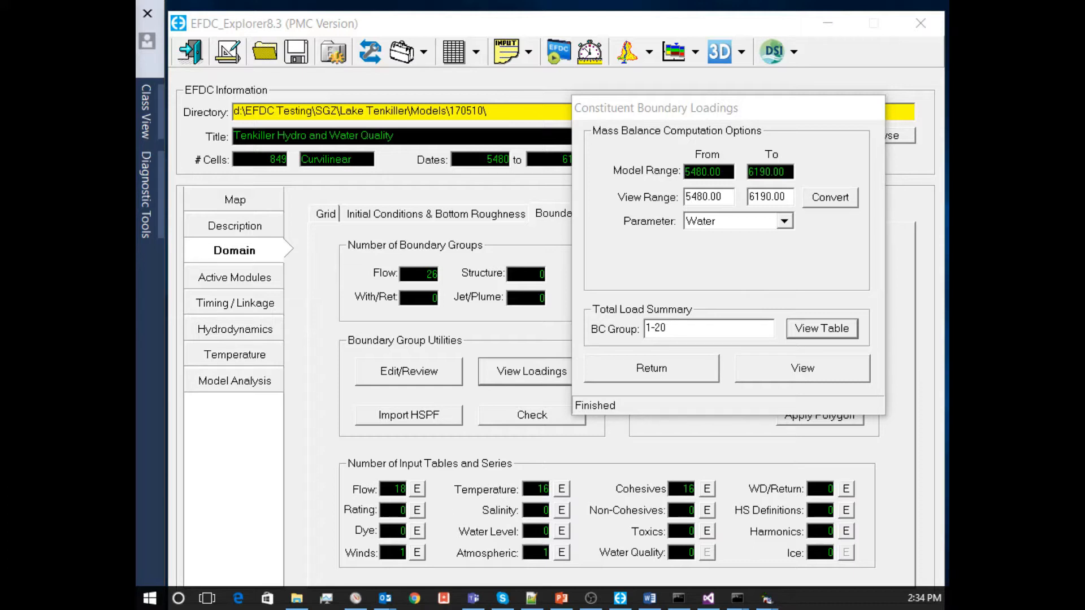
{"action": "left_click_drag", "start_coordinate": [137, 133], "coordinate": [352, 51]}
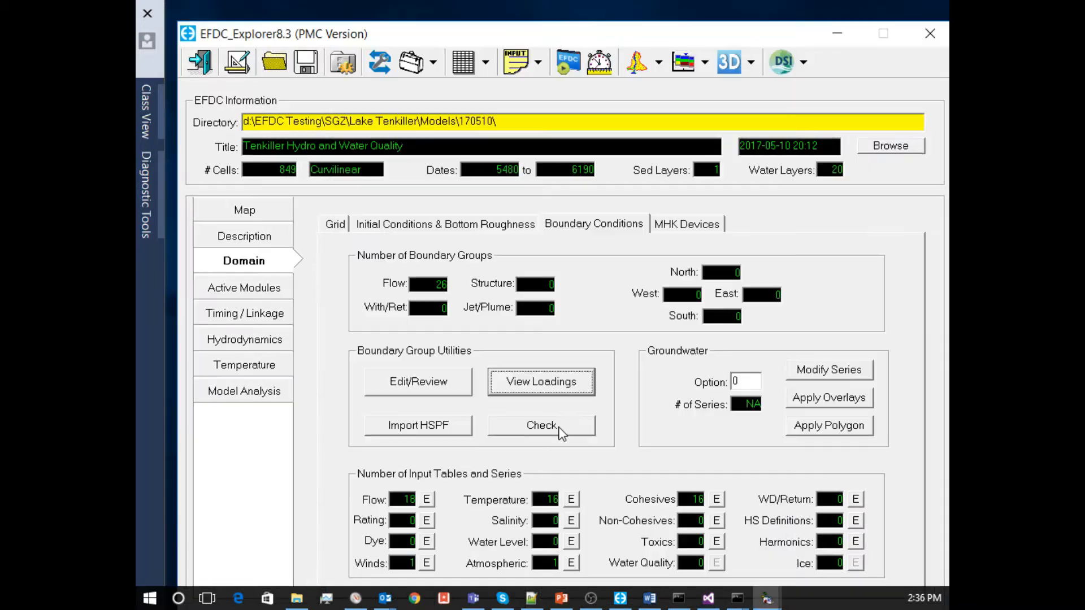
- Load the 180 Flume project SEDZLJ_ToxPD1-9_NoMix in place of the Tenkiller model
{"action": "left_click", "coordinate": [276, 396]}
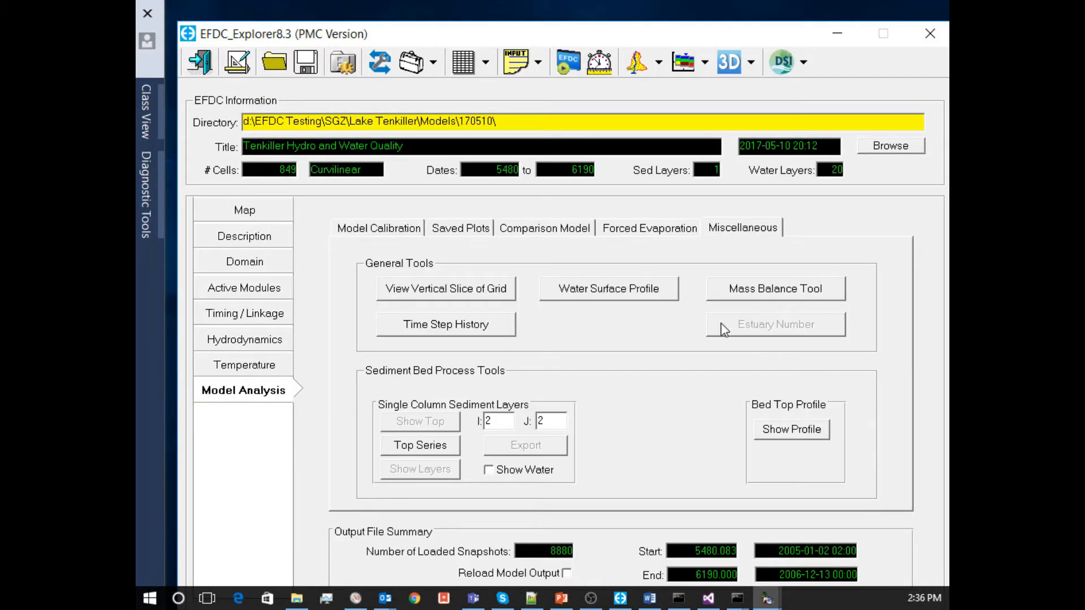
{"action": "left_click", "coordinate": [277, 64]}
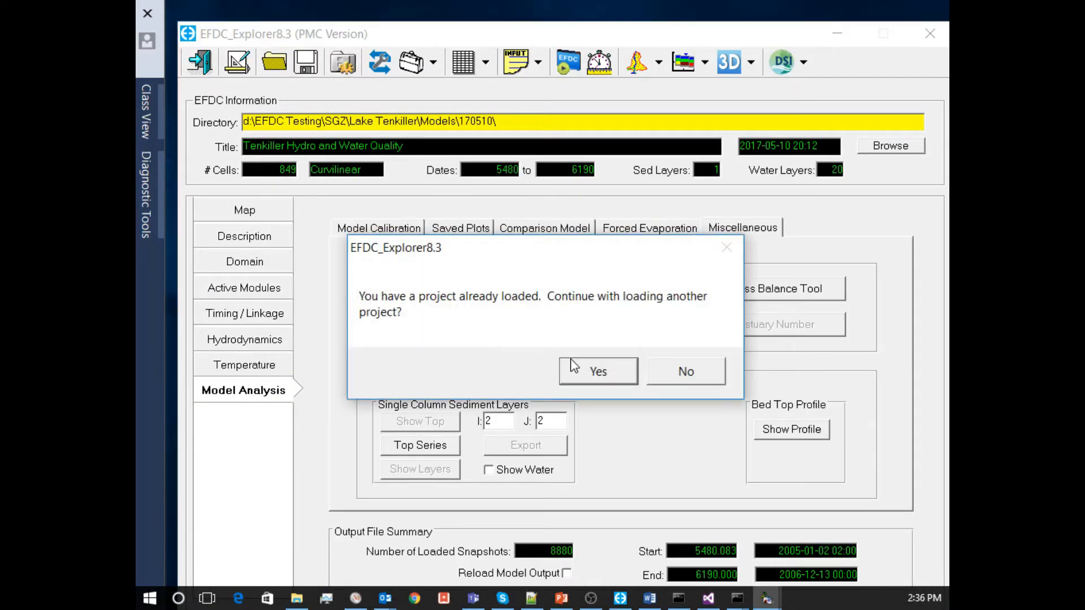
{"action": "left_click", "coordinate": [573, 367]}
{"action": "left_click", "coordinate": [461, 413]}
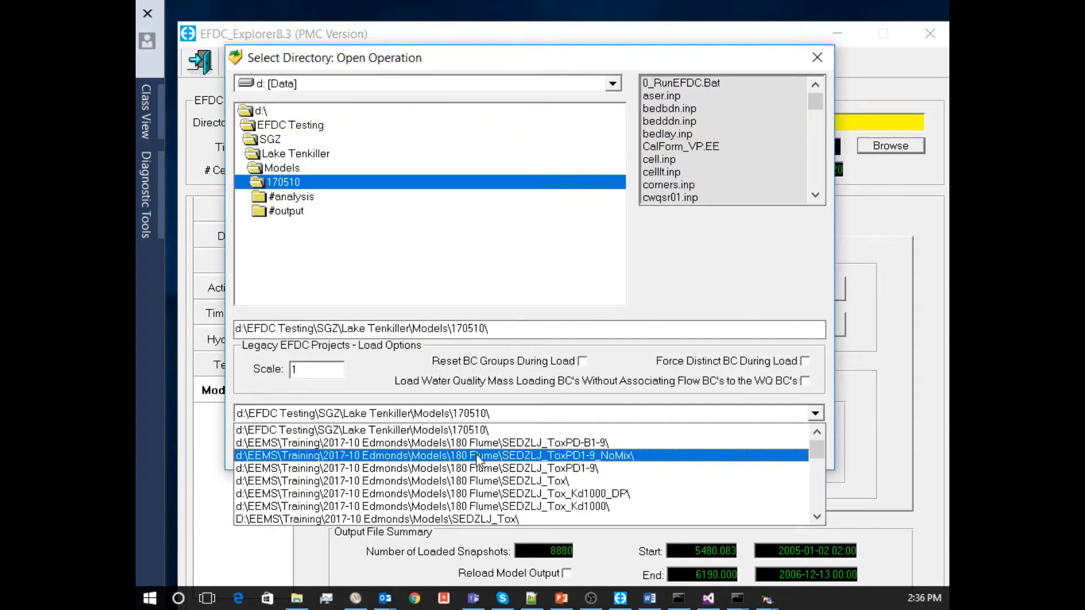
{"action": "left_click", "coordinate": [477, 455]}
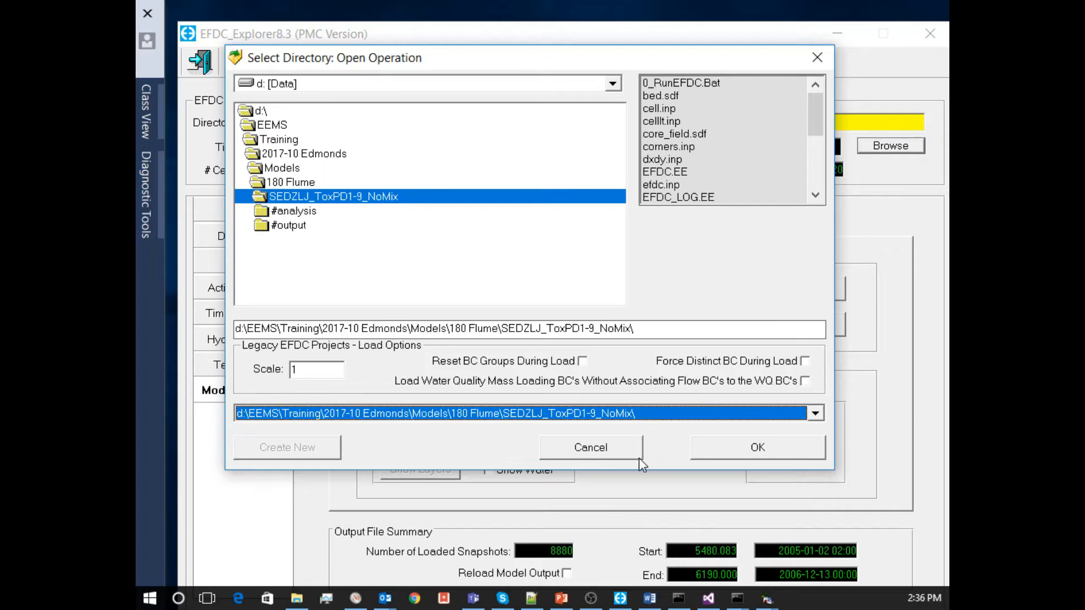
{"action": "left_click", "coordinate": [734, 449]}
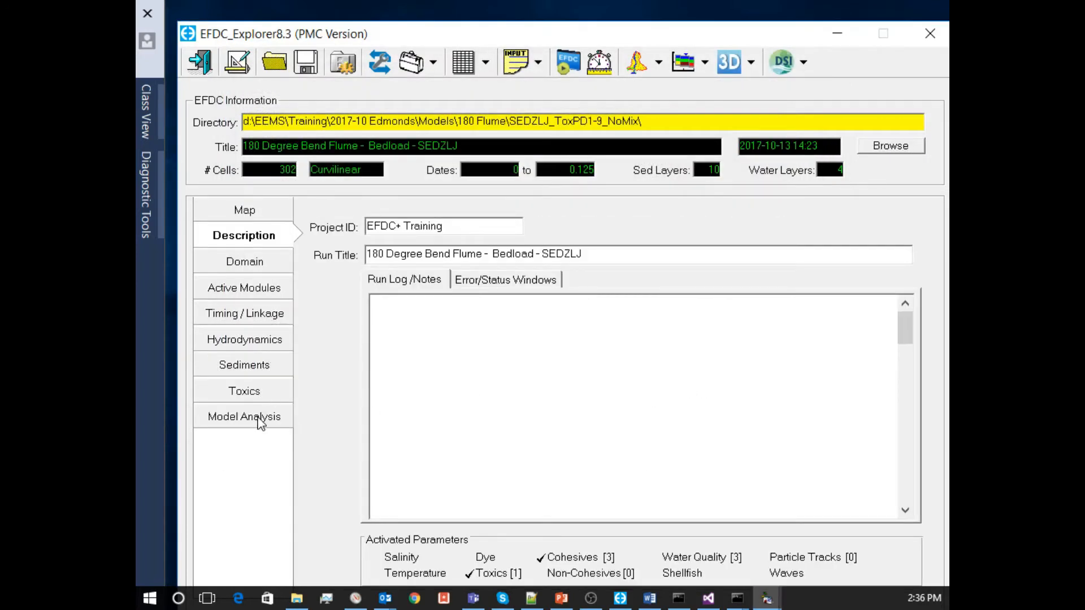
- Calculate the flume's Cohesives mass balance with the time series view enabled, review the report and graph, and close the toolbox
{"action": "left_click", "coordinate": [260, 422]}
{"action": "left_click", "coordinate": [760, 291]}
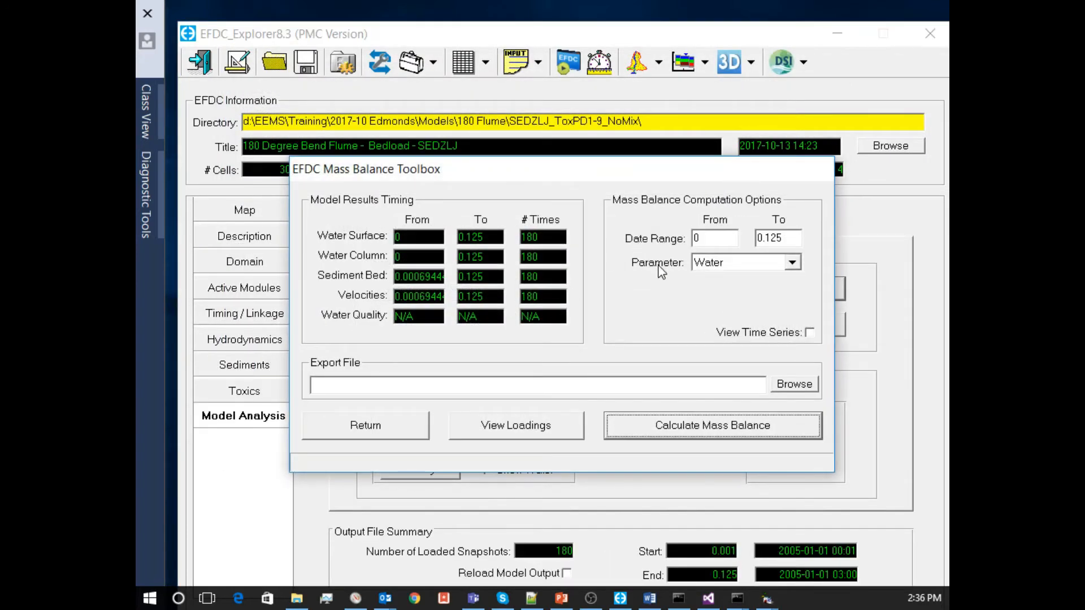
{"action": "left_click", "coordinate": [738, 262]}
{"action": "left_click", "coordinate": [725, 307]}
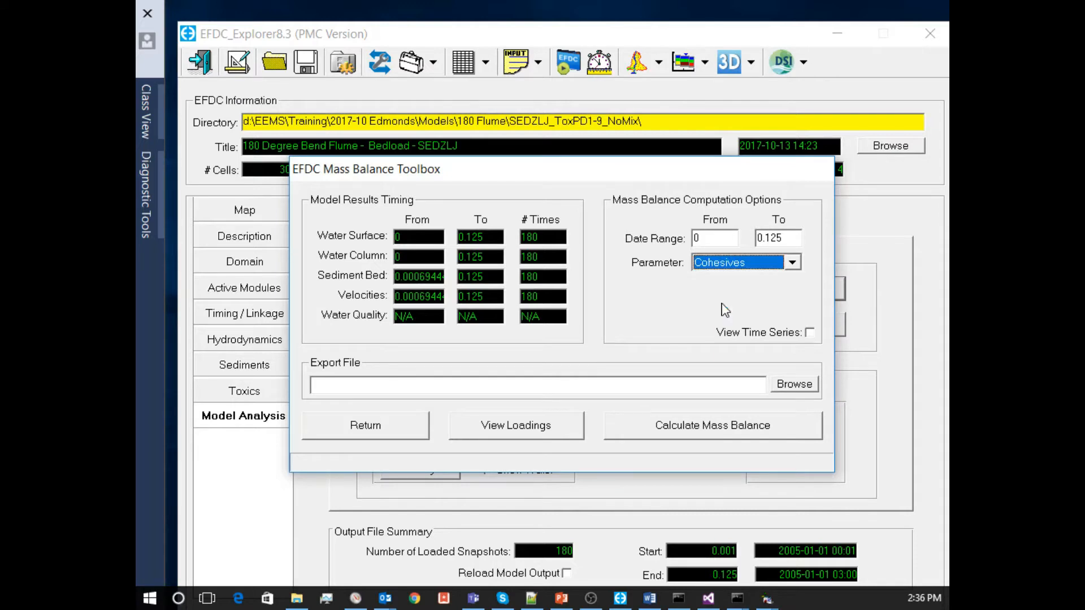
{"action": "left_click", "coordinate": [810, 332]}
{"action": "left_click", "coordinate": [756, 438]}
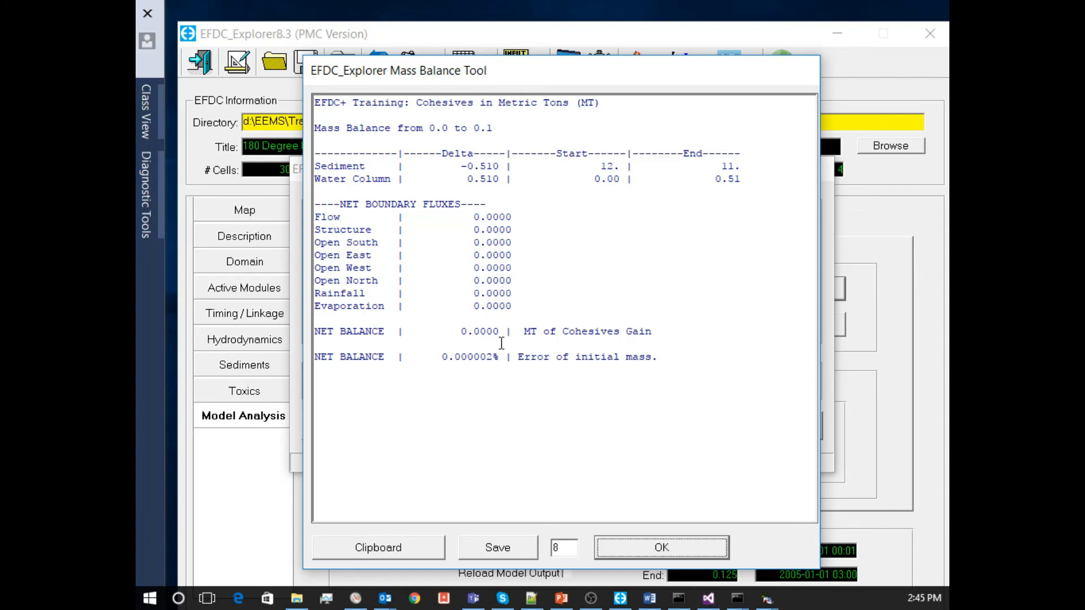
{"action": "left_click", "coordinate": [656, 547]}
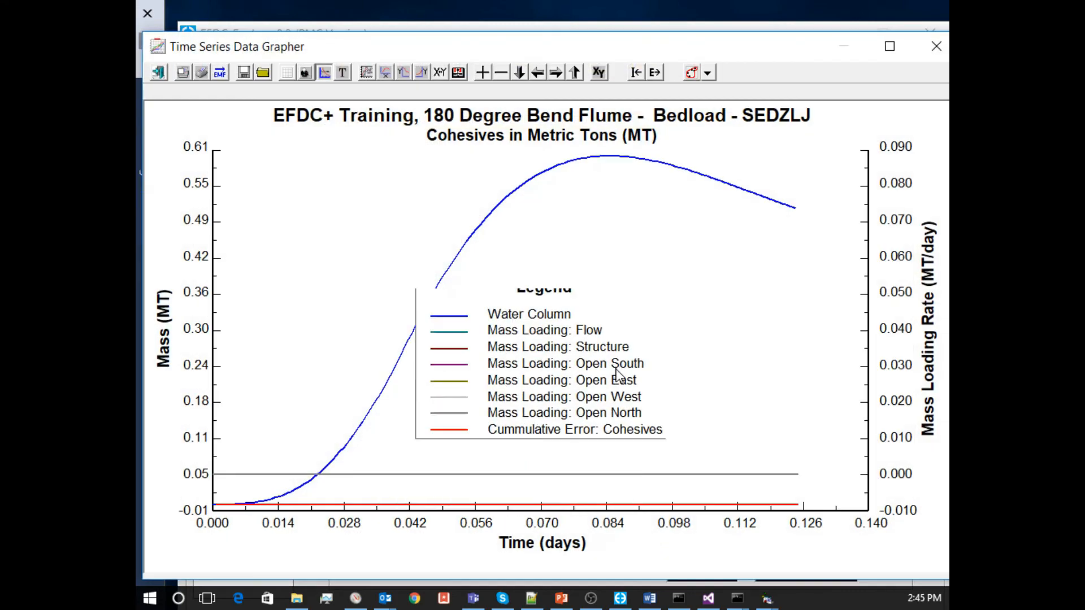
{"action": "left_click", "coordinate": [935, 47]}
{"action": "left_click", "coordinate": [350, 428]}
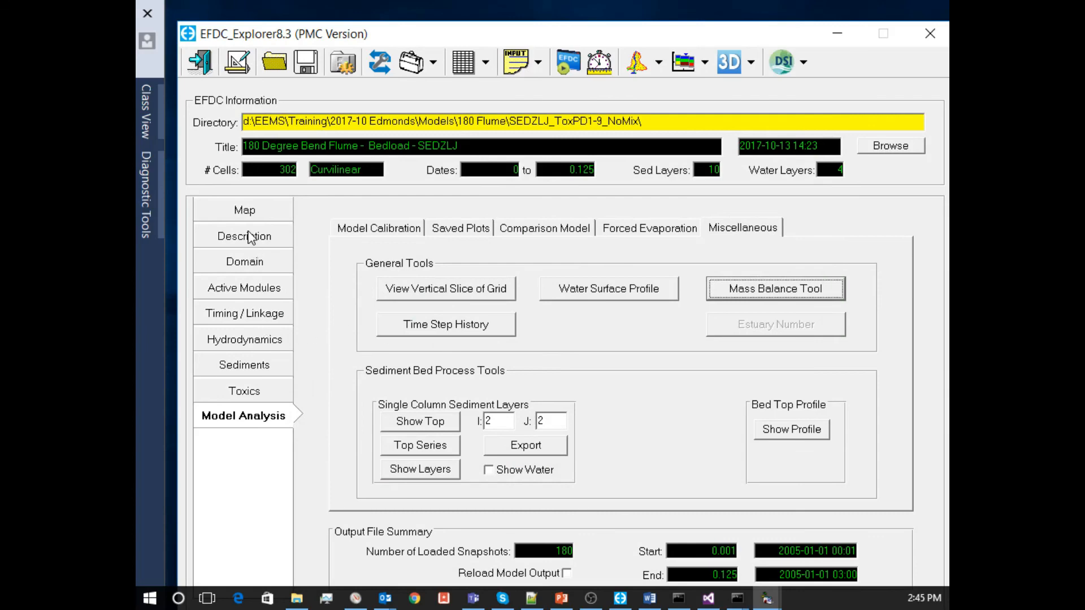
- Show the flume's Bottom Elev in the 2D plan view and plot the volume-elevation relationship for the whole model
{"action": "left_click", "coordinate": [637, 64]}
{"action": "left_click", "coordinate": [863, 78]}
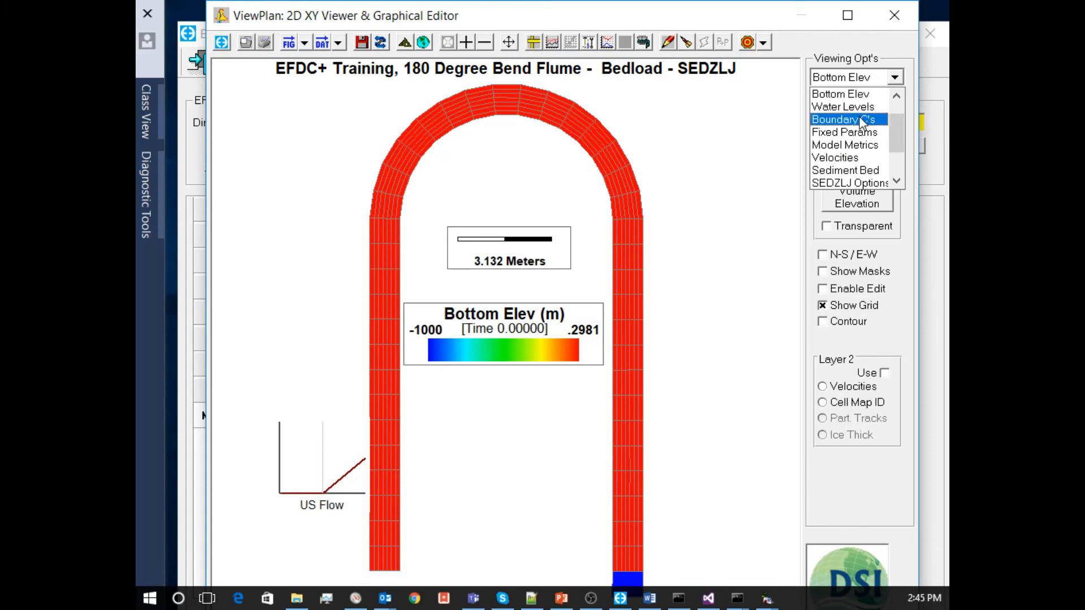
{"action": "left_click", "coordinate": [860, 94]}
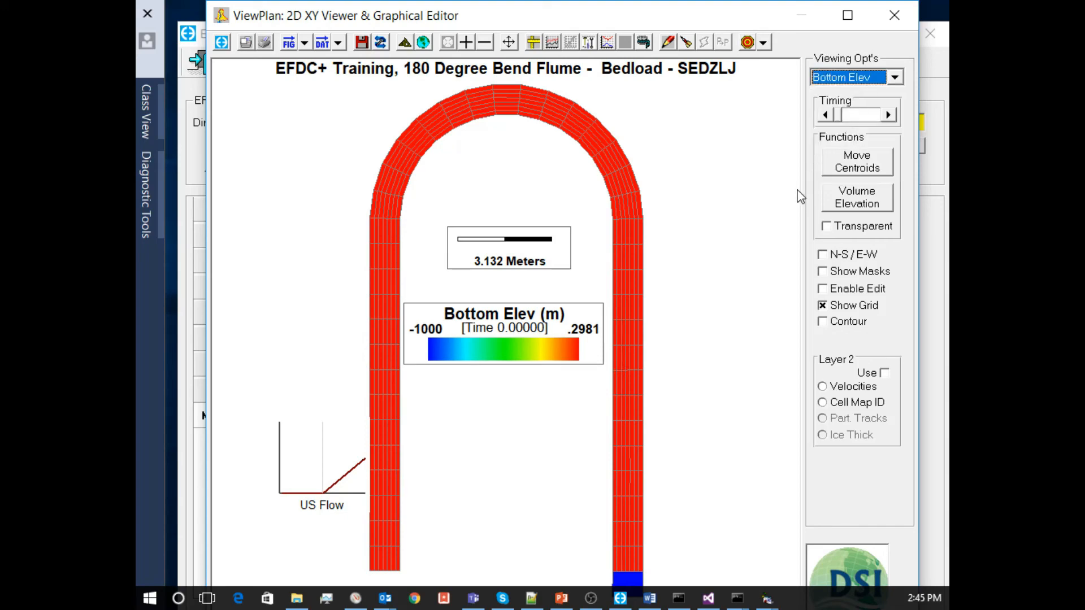
{"action": "left_click", "coordinate": [877, 206]}
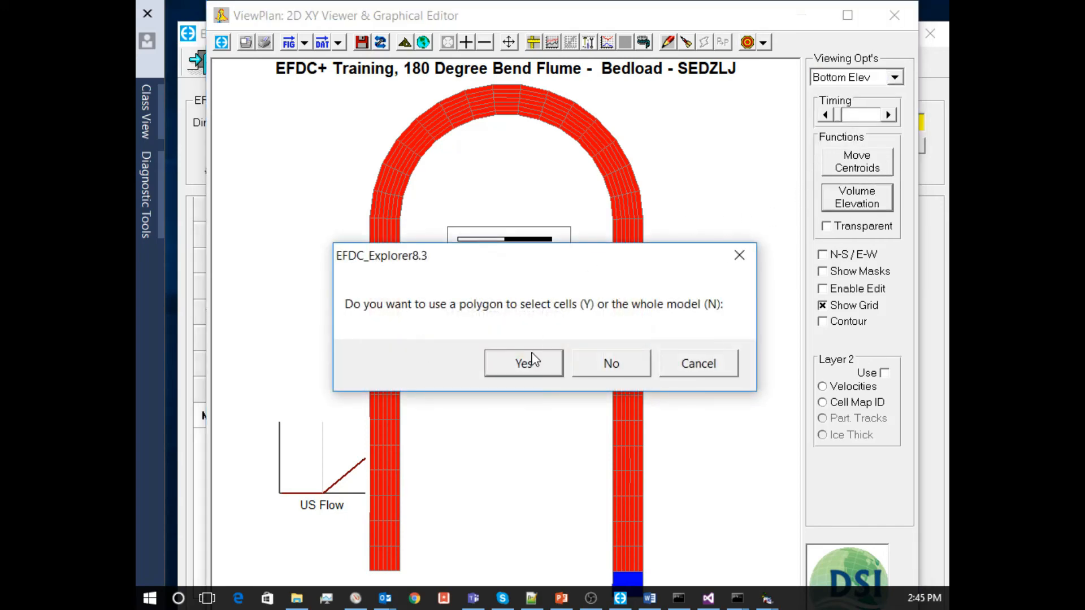
{"action": "left_click", "coordinate": [590, 370]}
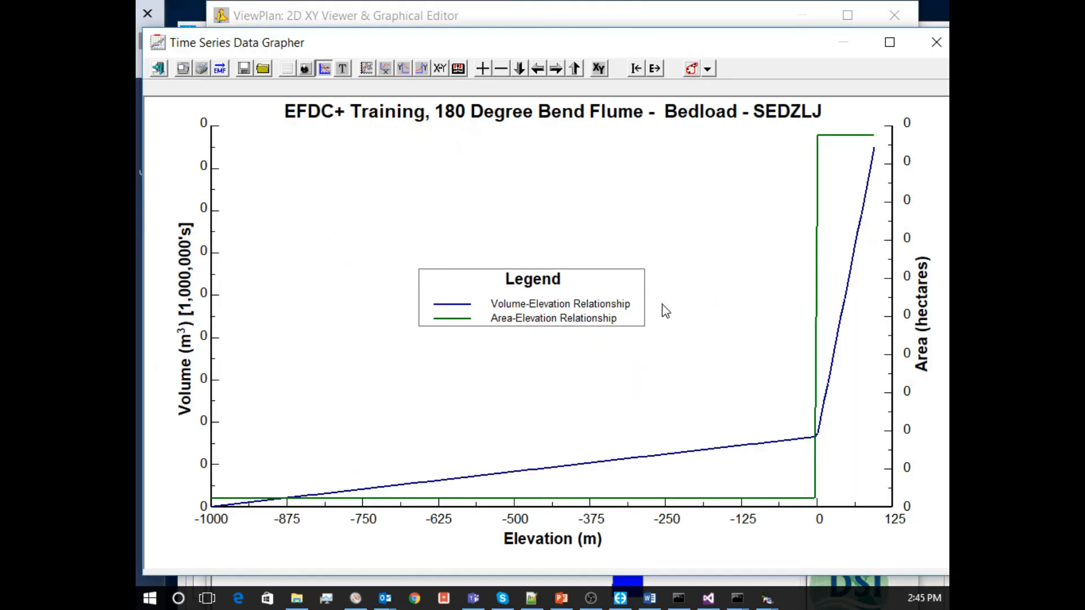